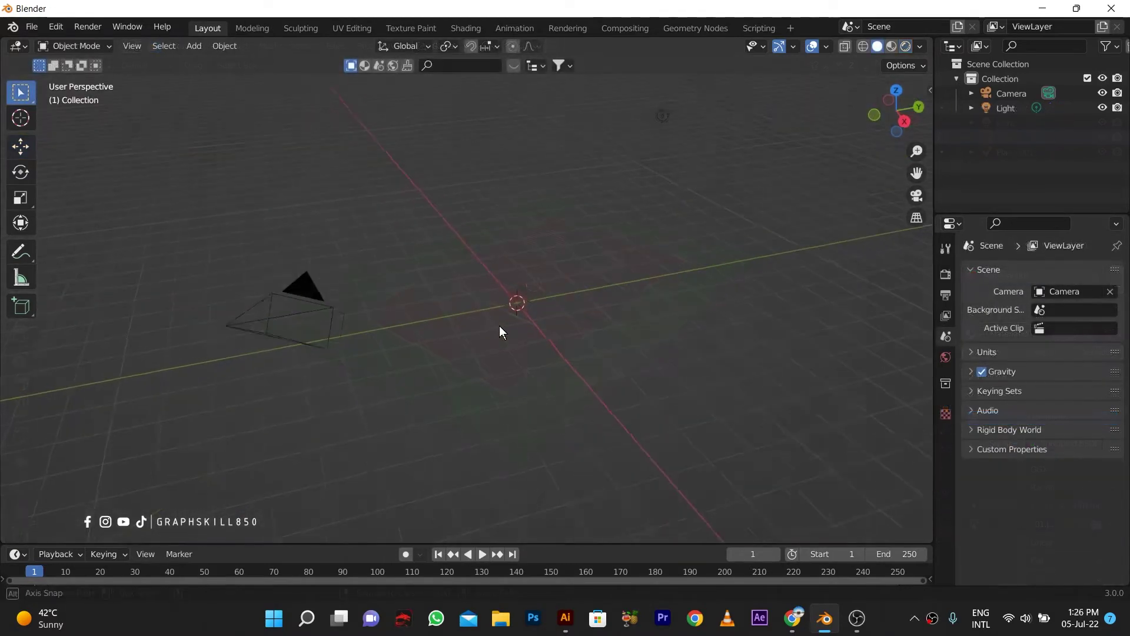
Step: Add a mesh plane at the scene origin
{"action": "key", "text": "shift+a"}
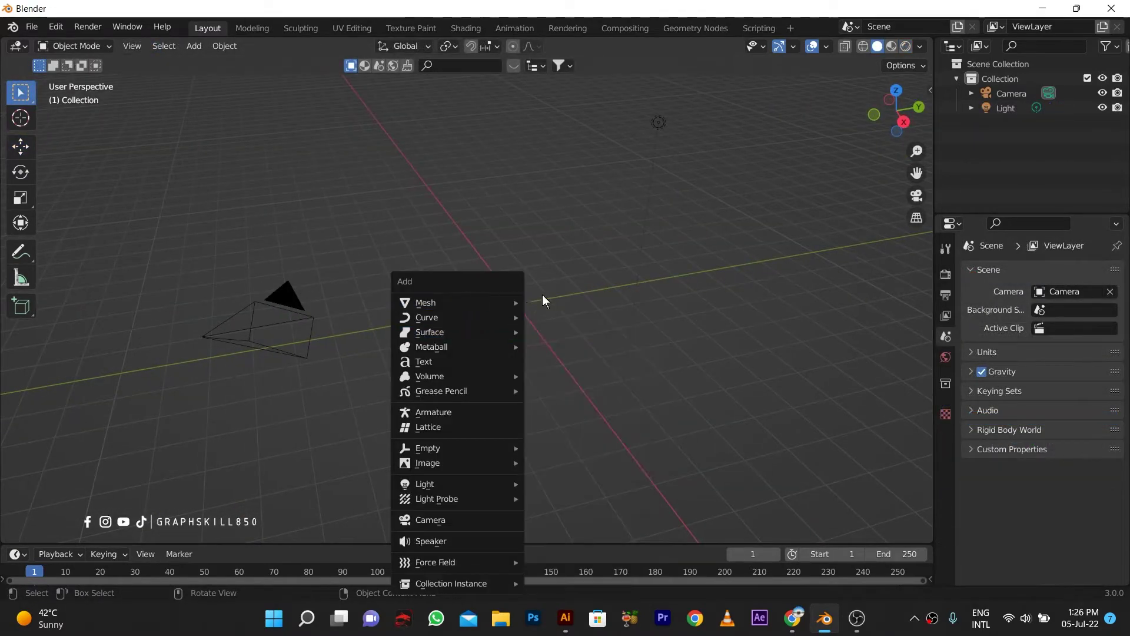
{"action": "mouse_move", "coordinate": [495, 304]}
{"action": "left_click", "coordinate": [591, 301]}
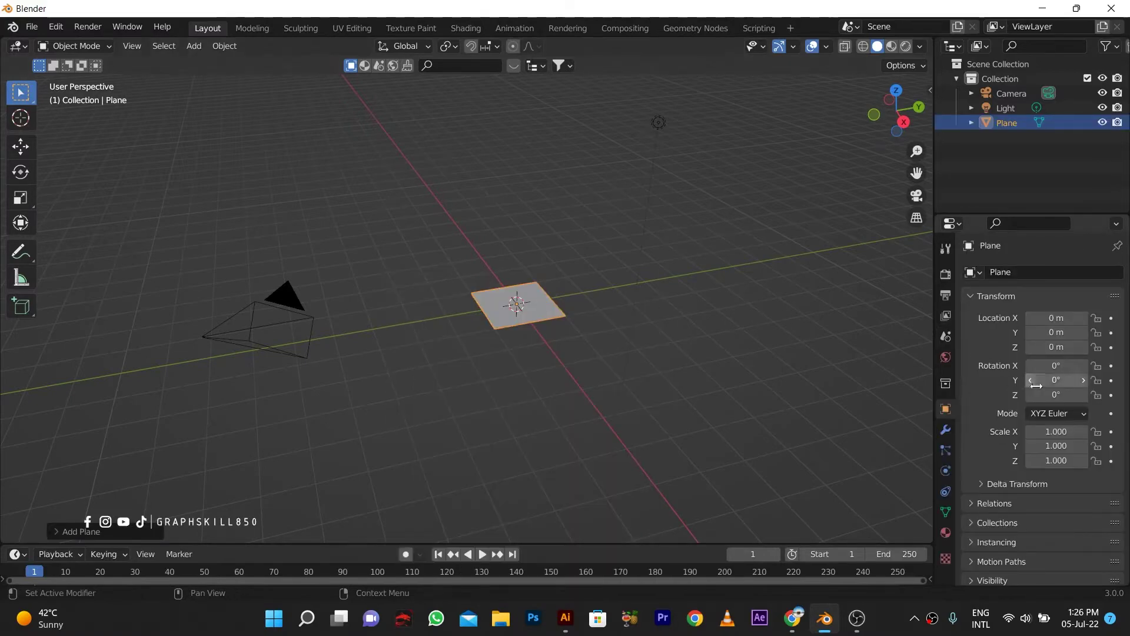
{"action": "left_click", "coordinate": [1055, 432]}
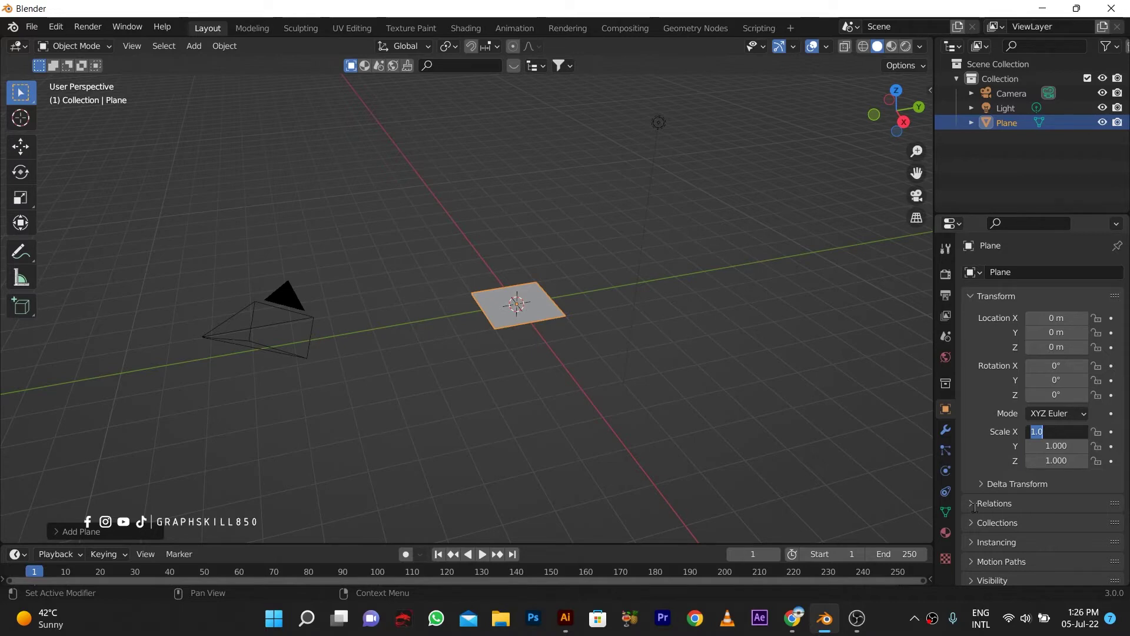
{"action": "left_click", "coordinate": [979, 483]}
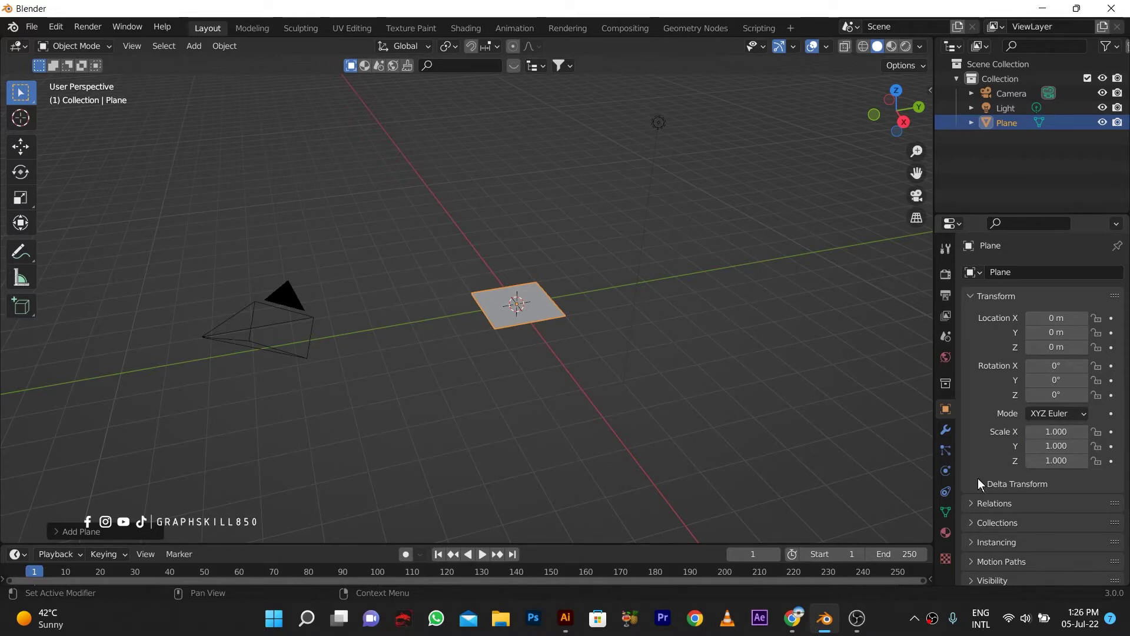
{"action": "left_click", "coordinate": [976, 484]}
{"action": "scroll", "coordinate": [1024, 492], "scroll_direction": "down", "scroll_amount": 3}
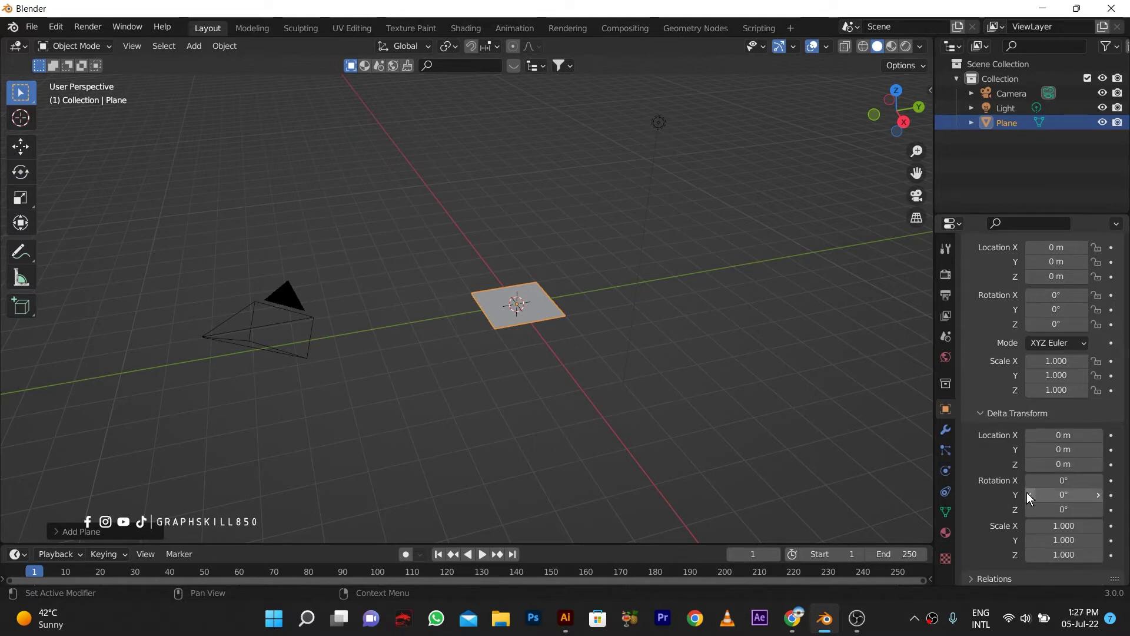
{"action": "scroll", "coordinate": [1027, 492], "scroll_direction": "up", "scroll_amount": 3}
{"action": "double_click", "coordinate": [1061, 431]}
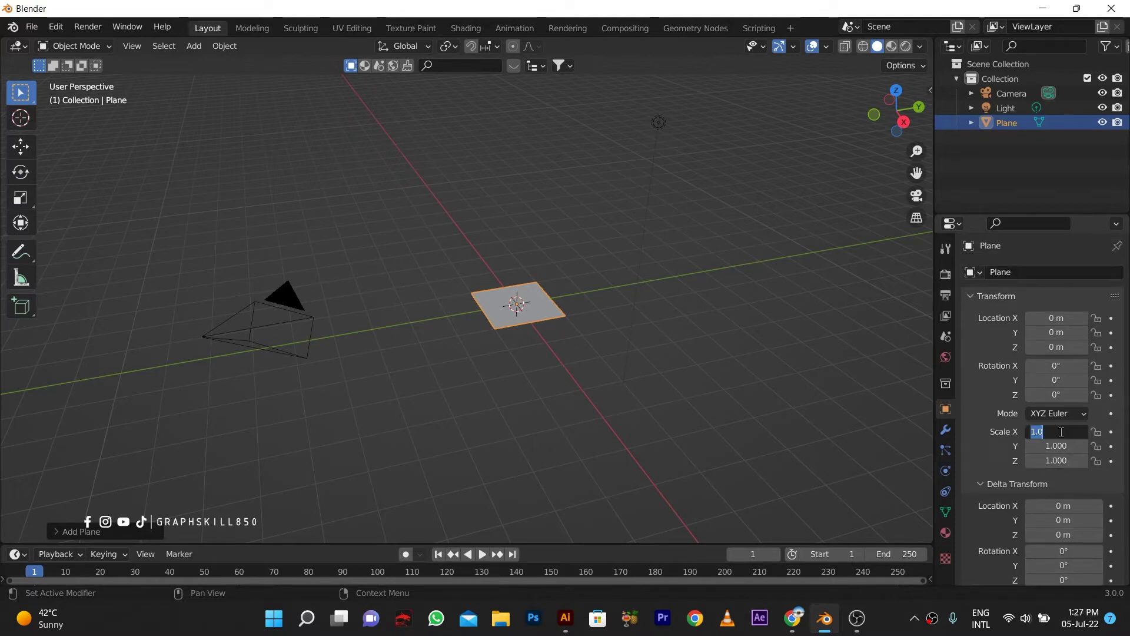
{"action": "left_click", "coordinate": [1076, 412]}
{"action": "left_click", "coordinate": [1080, 415]}
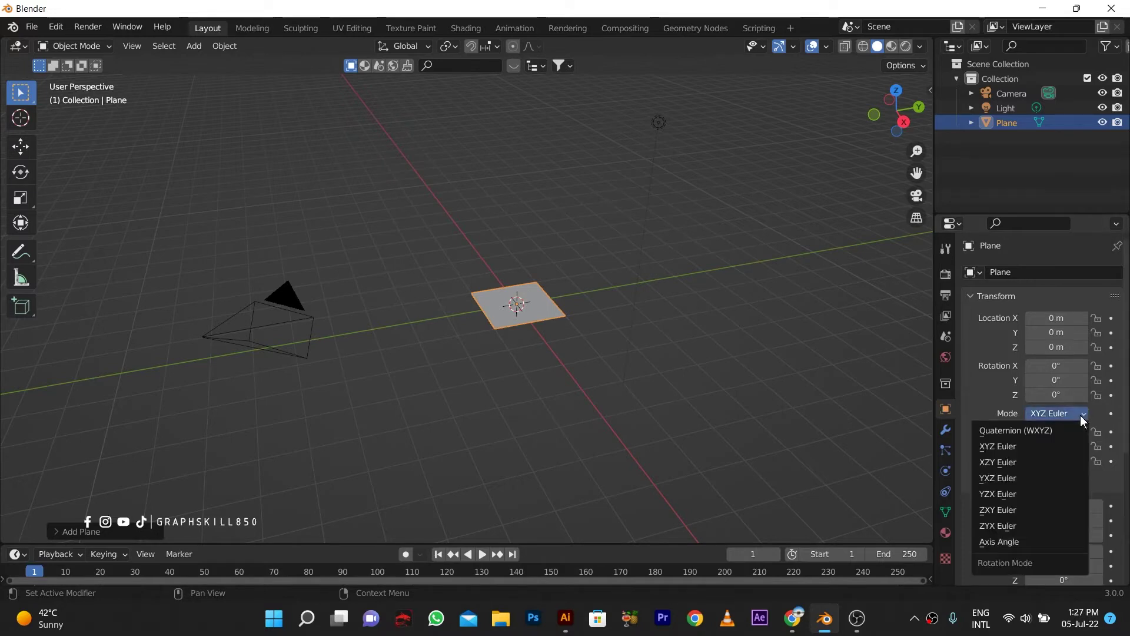
{"action": "left_click", "coordinate": [1080, 415]}
Step: Set the plane's scale to 57 on X and 83 on Y
{"action": "double_click", "coordinate": [1071, 431]}
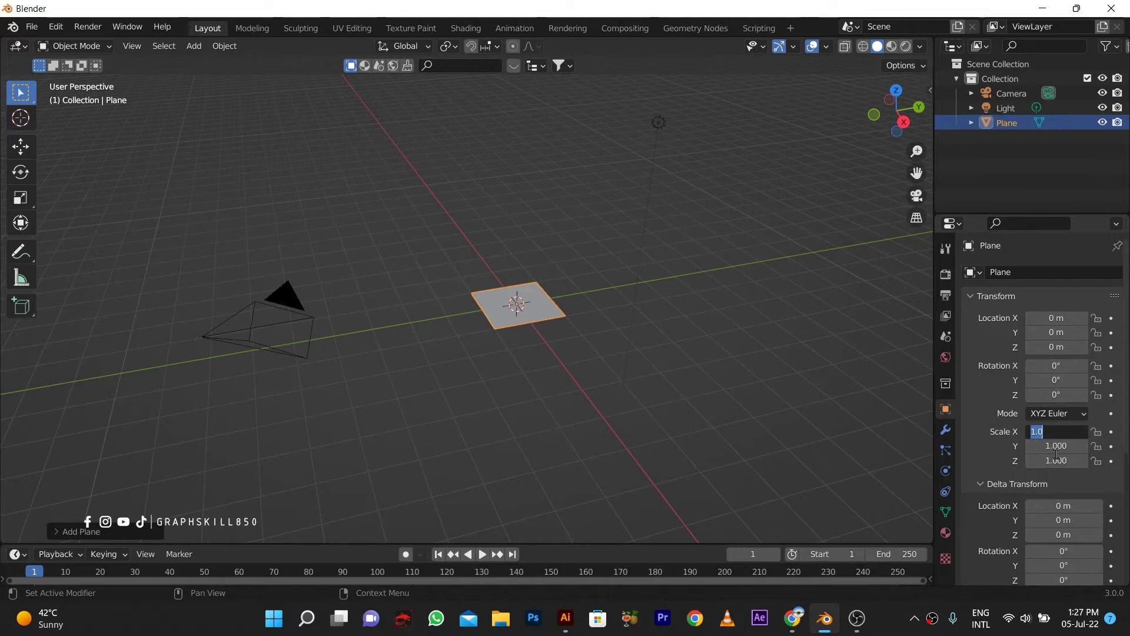
{"action": "type", "text": "57"}
{"action": "key", "text": "Tab"}
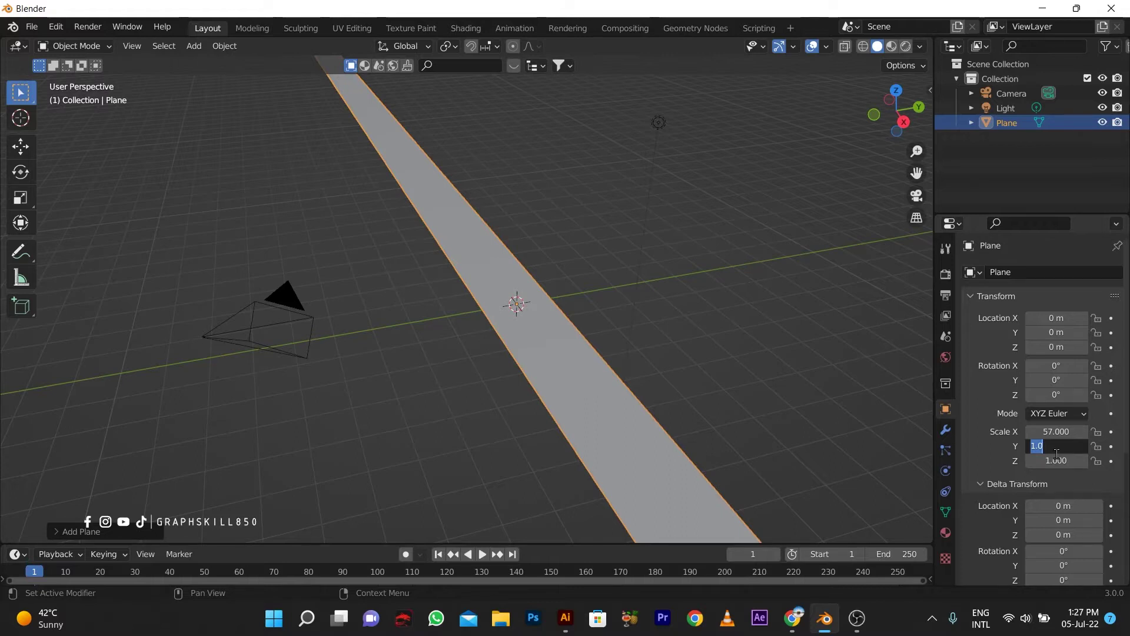
{"action": "type", "text": "83"}
{"action": "key", "text": "Return"}
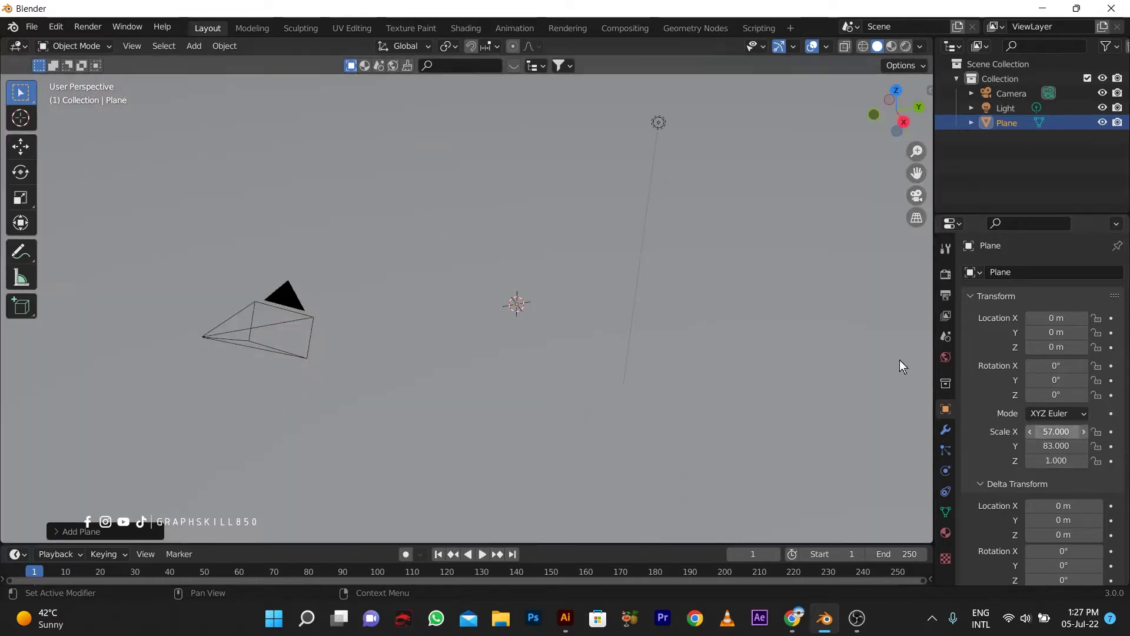
Step: Scale the plane down uniformly in two passes to a scale of about 5.73 on X and 8.35 on Y
{"action": "scroll", "coordinate": [571, 409], "scroll_direction": "down", "scroll_amount": 6}
{"action": "scroll", "coordinate": [568, 407], "scroll_direction": "down", "scroll_amount": 4}
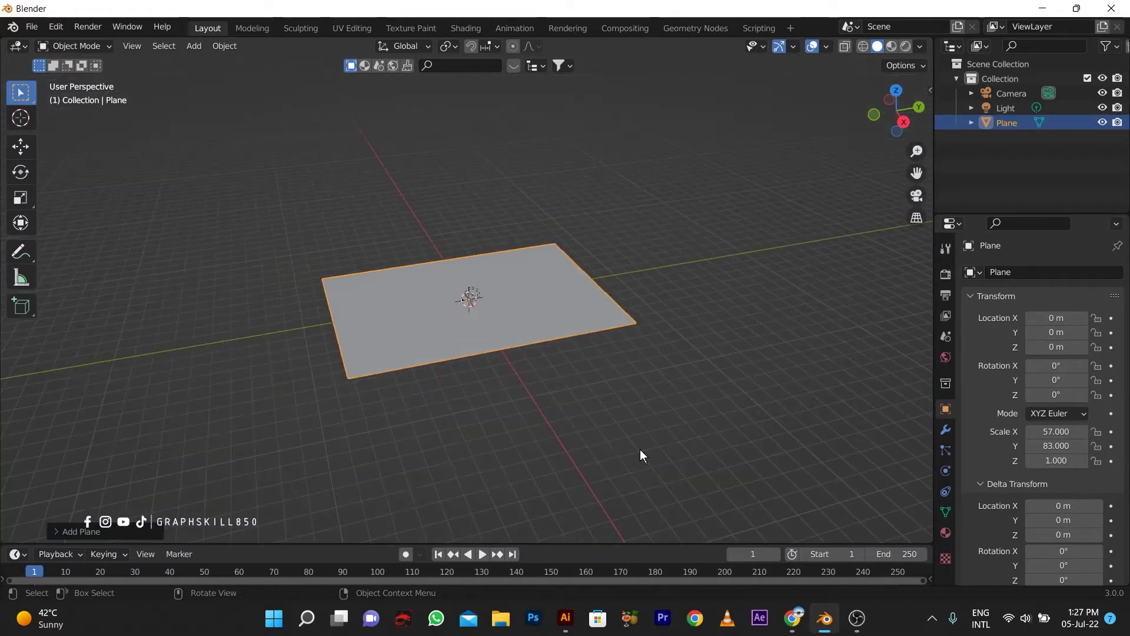
{"action": "key", "text": "s"}
{"action": "left_click", "coordinate": [520, 305]}
{"action": "scroll", "coordinate": [471, 307], "scroll_direction": "up", "scroll_amount": 8}
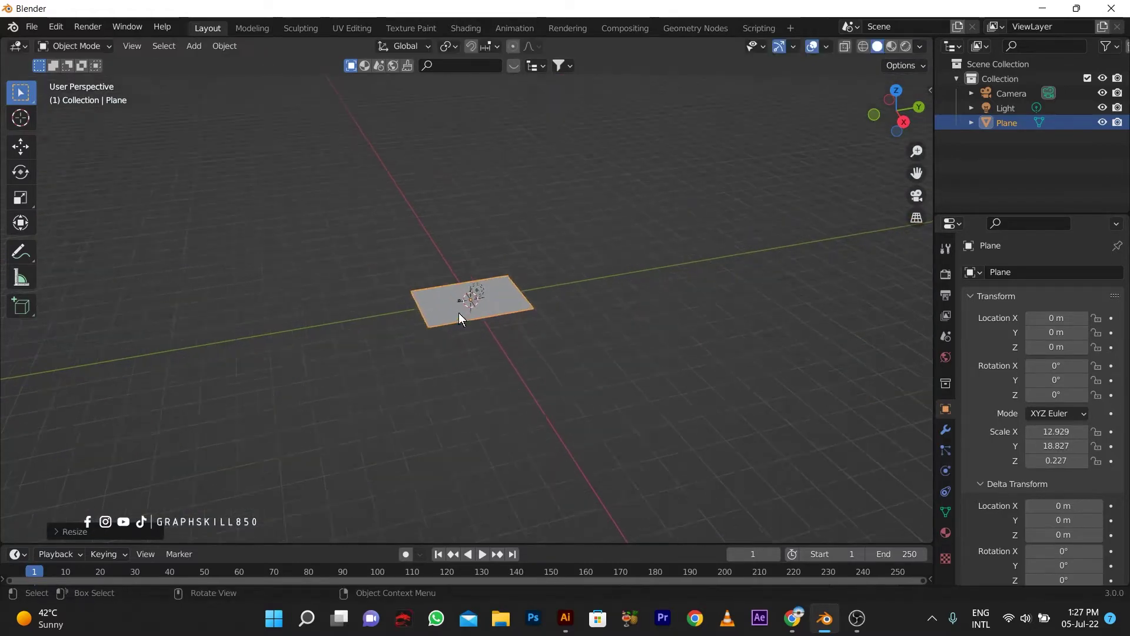
{"action": "key", "text": "s"}
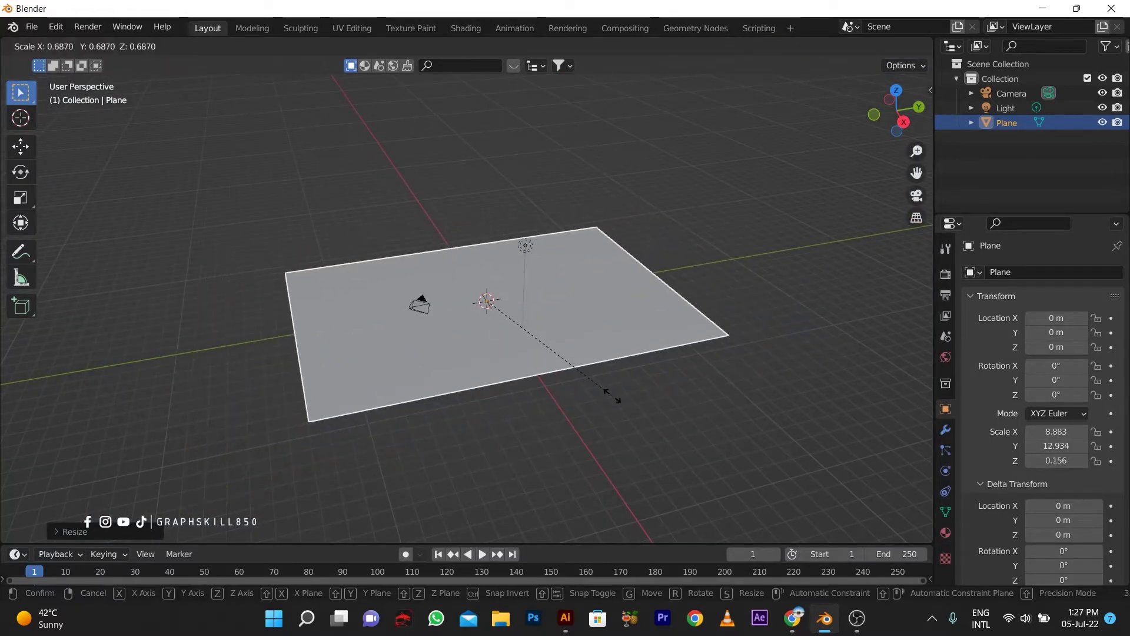
{"action": "left_click", "coordinate": [569, 364]}
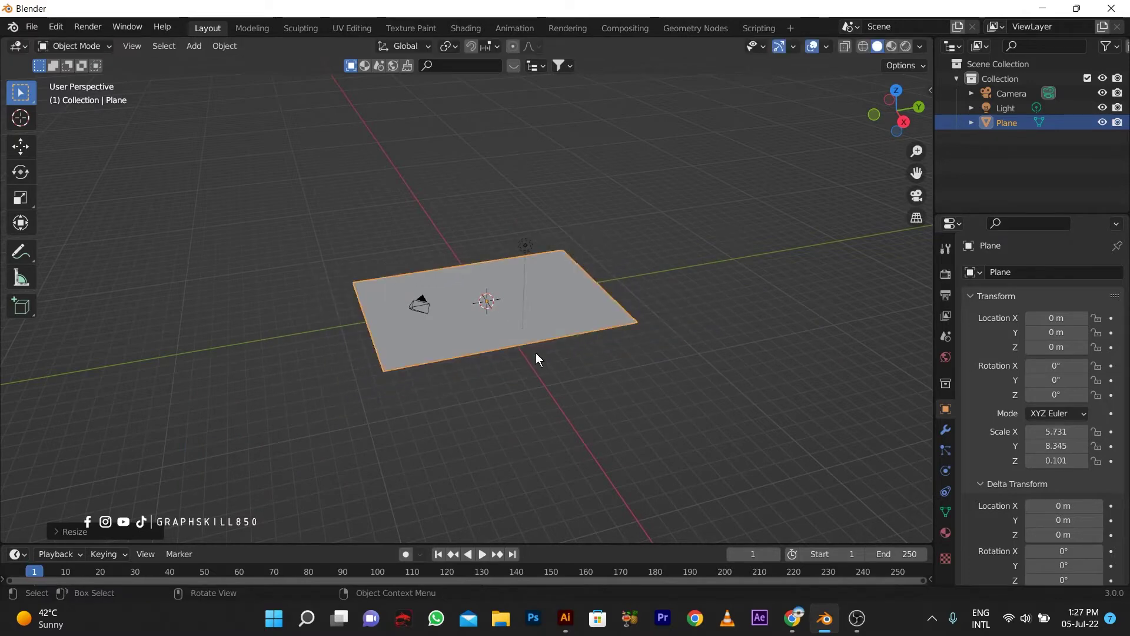
Step: Show the viewport in material preview shading and create a new material for the plane
{"action": "scroll", "coordinate": [376, 359], "scroll_direction": "up", "scroll_amount": 2}
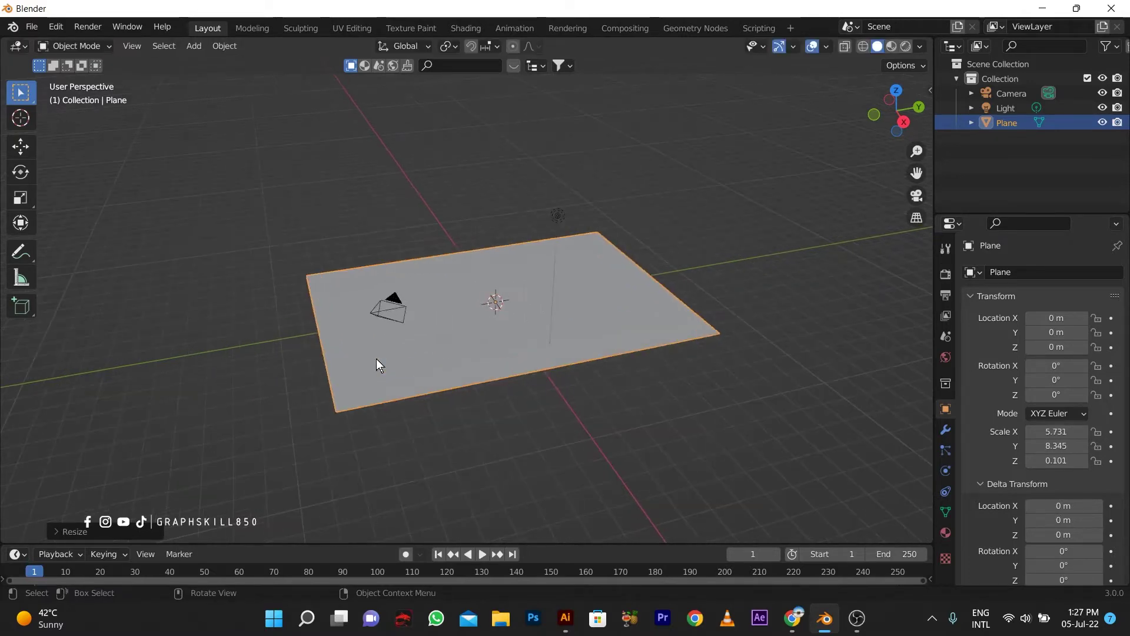
{"action": "scroll", "coordinate": [376, 358], "scroll_direction": "down", "scroll_amount": 2}
{"action": "middle_click_drag", "start_coordinate": [376, 358], "coordinate": [456, 332], "text": "shift"}
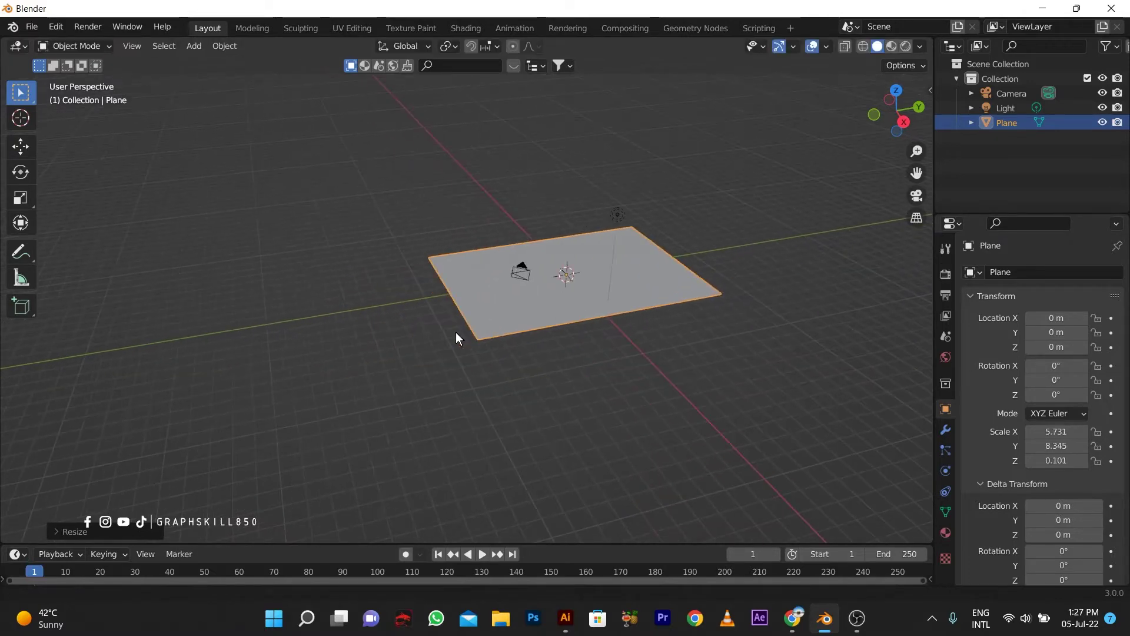
{"action": "left_click", "coordinate": [892, 47]}
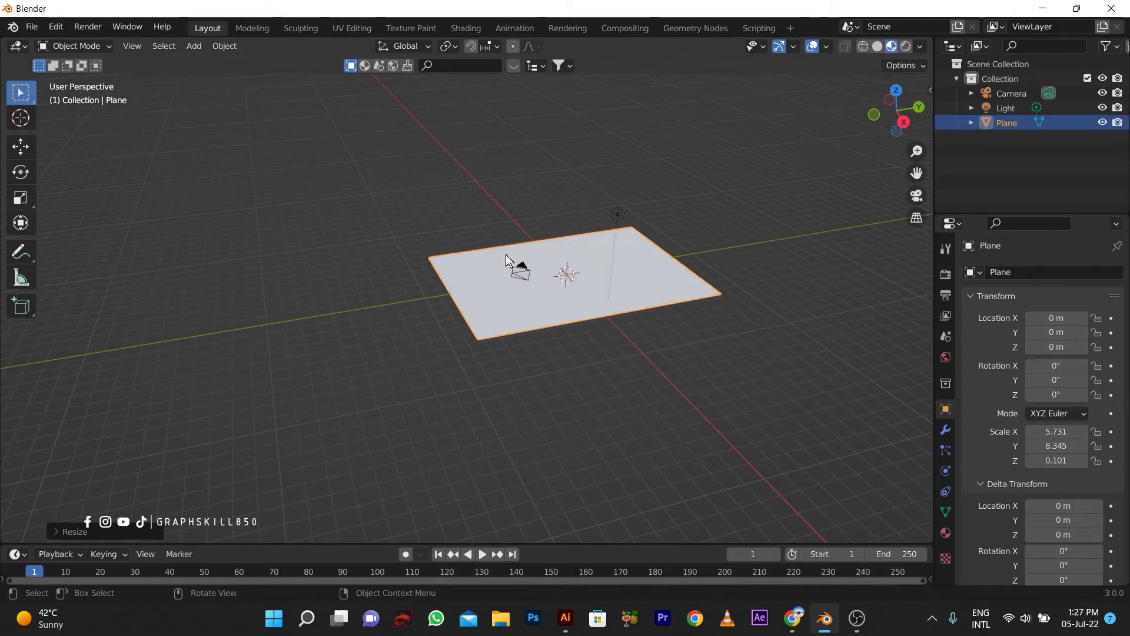
{"action": "left_click", "coordinate": [946, 533]}
{"action": "left_click", "coordinate": [1022, 331]}
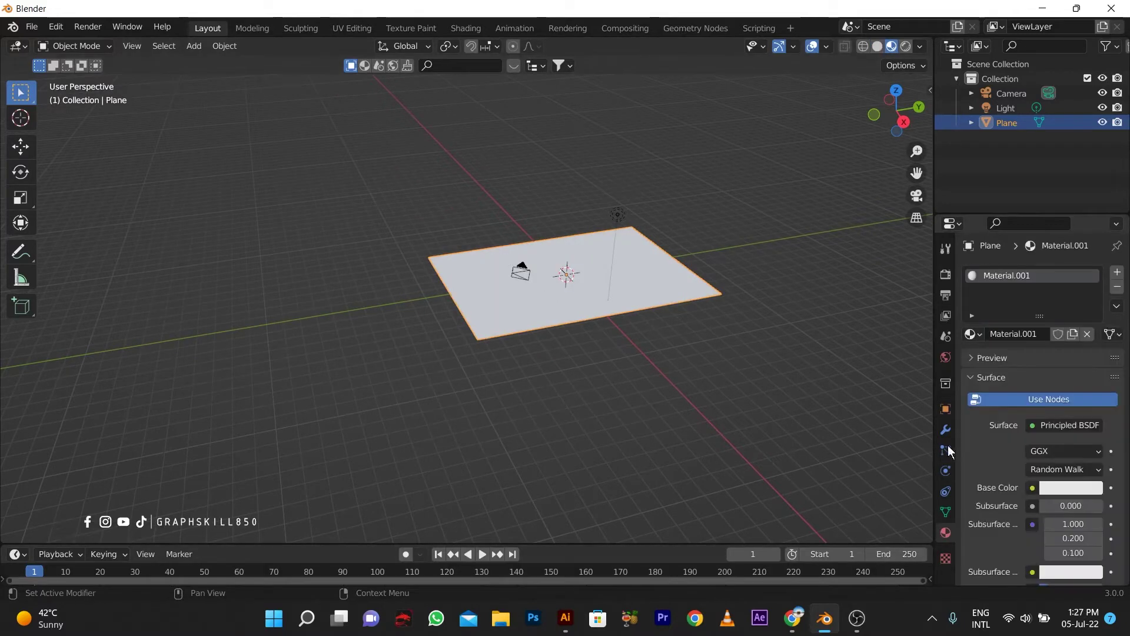
Step: Connect an Image Texture to the Base Color of the plane's material
{"action": "left_click", "coordinate": [1071, 488]}
{"action": "left_click", "coordinate": [1032, 488]}
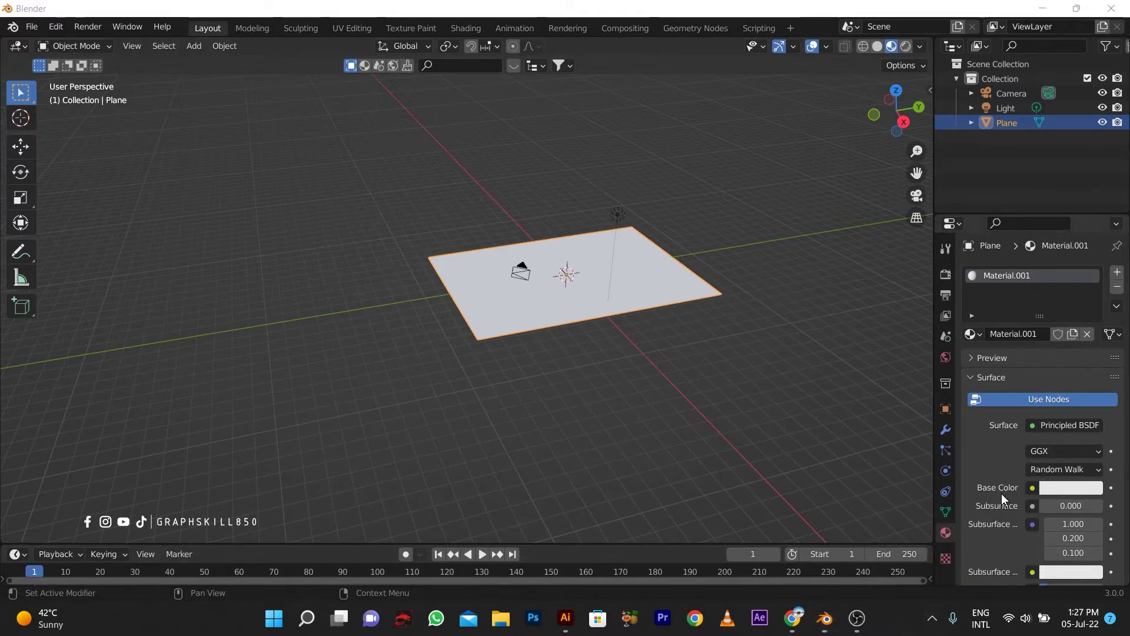
{"action": "left_click", "coordinate": [1032, 489]}
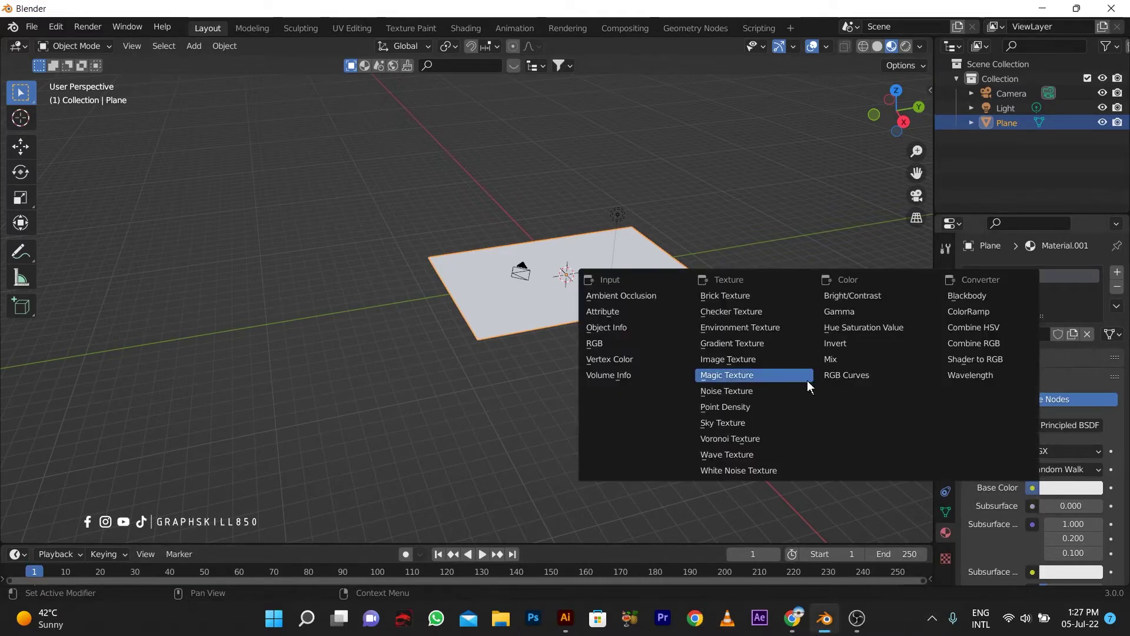
{"action": "left_click", "coordinate": [750, 360]}
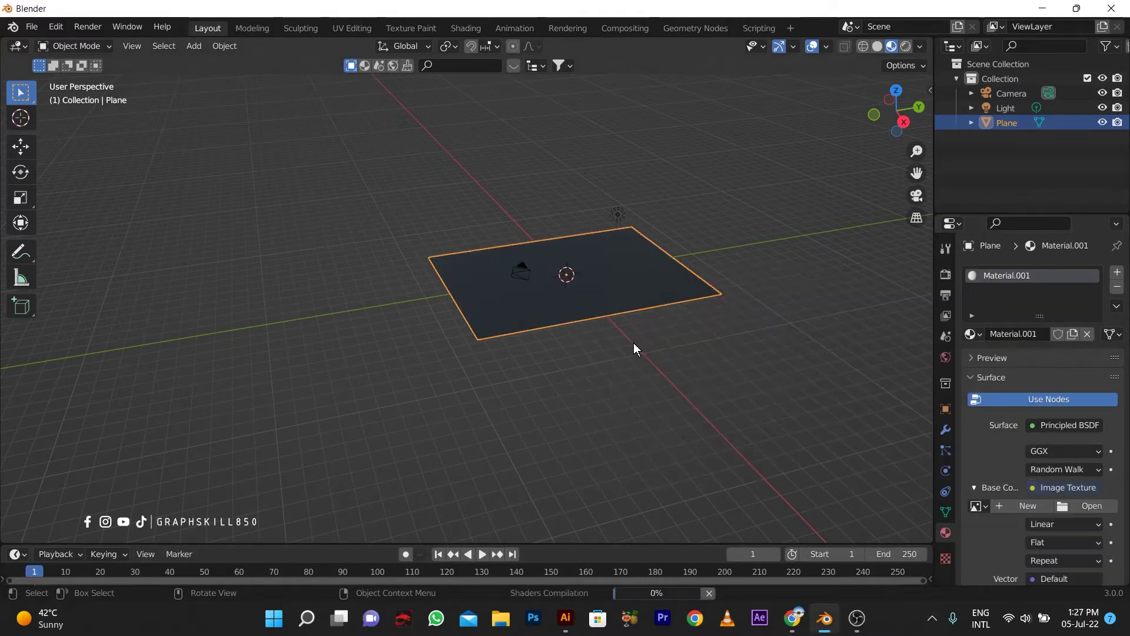
Step: Load Untitled-1-01.jpg from the waist folder on the Desktop as the plane's base color image
{"action": "left_click", "coordinate": [1089, 505]}
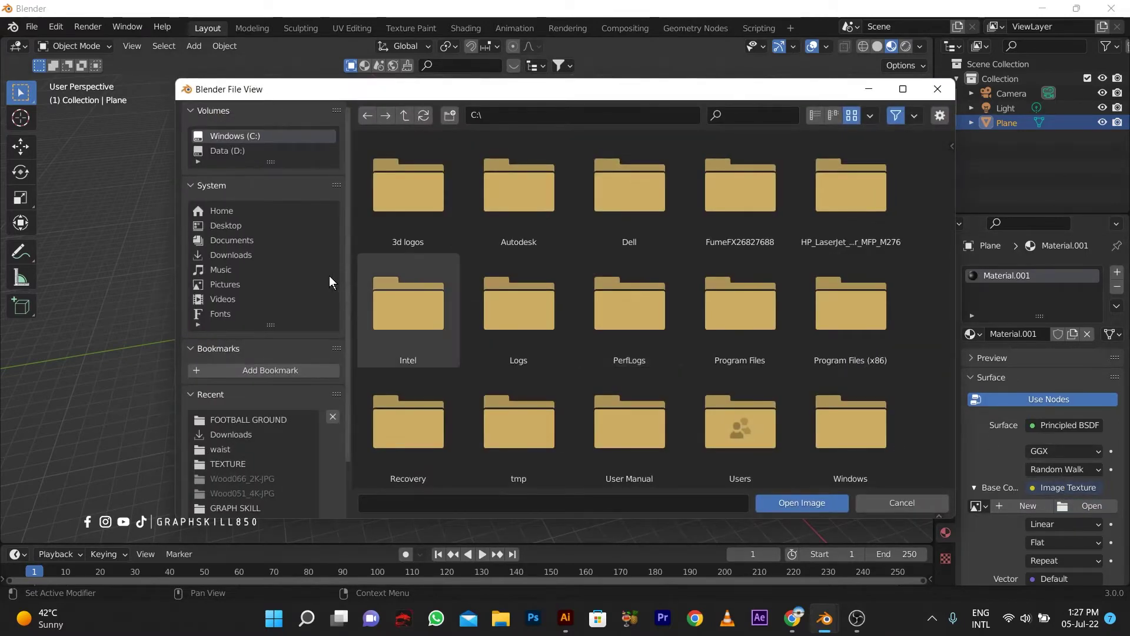
{"action": "left_click", "coordinate": [243, 227]}
{"action": "left_click", "coordinate": [496, 202]}
{"action": "double_click", "coordinate": [495, 203]}
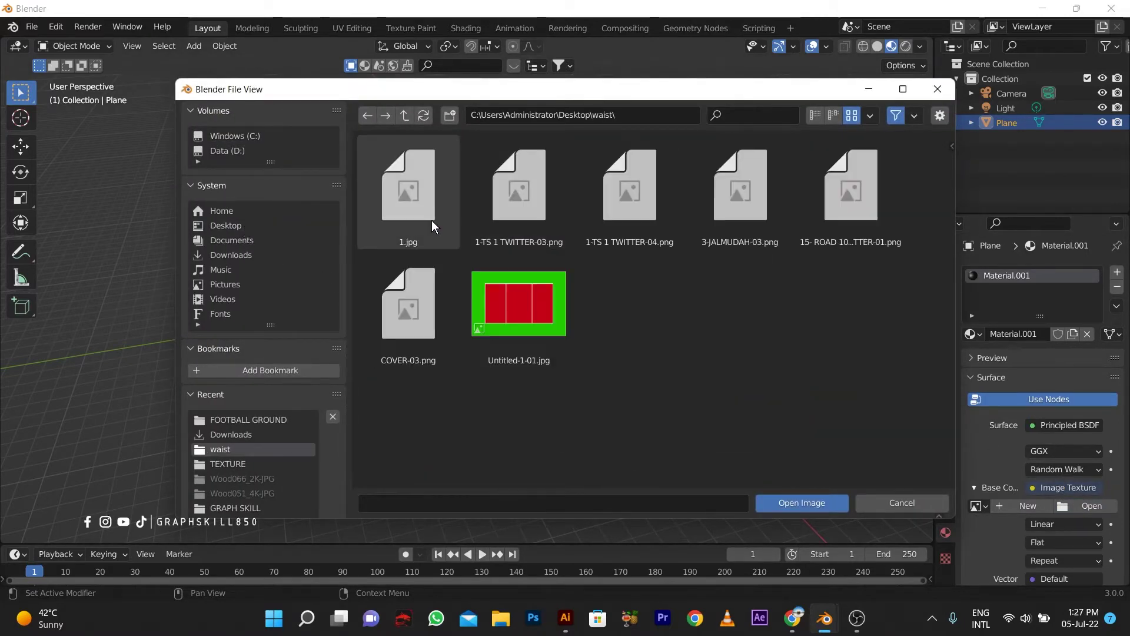
{"action": "double_click", "coordinate": [507, 319]}
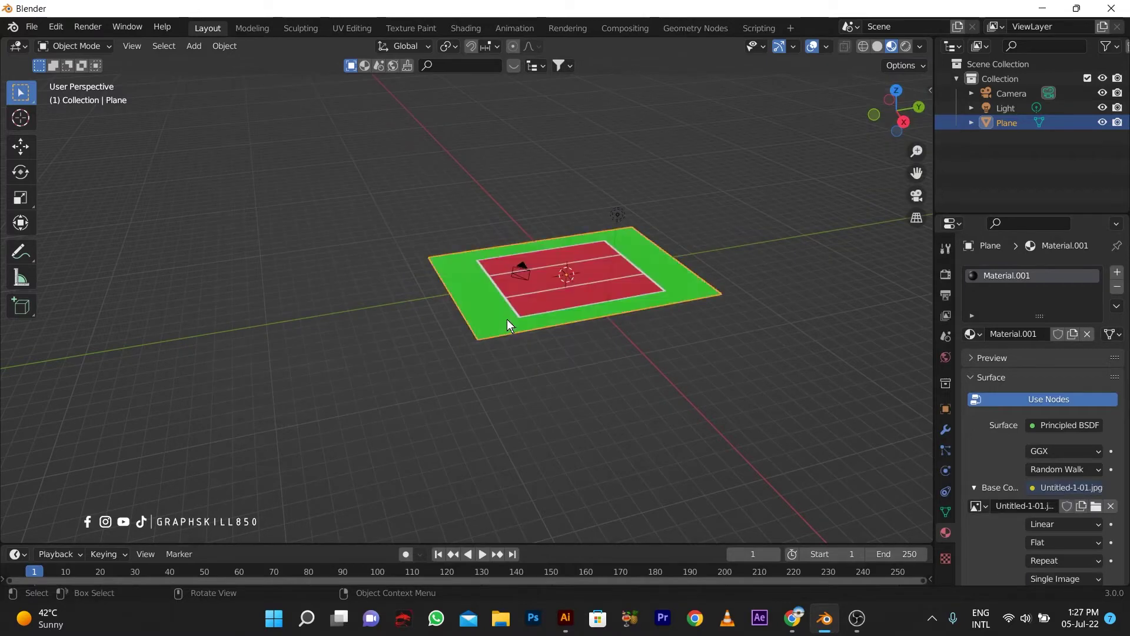
Step: Switch to the UV Editing workspace and show the plane from the top with rendered shading
{"action": "middle_click_drag", "start_coordinate": [507, 319], "coordinate": [501, 369]}
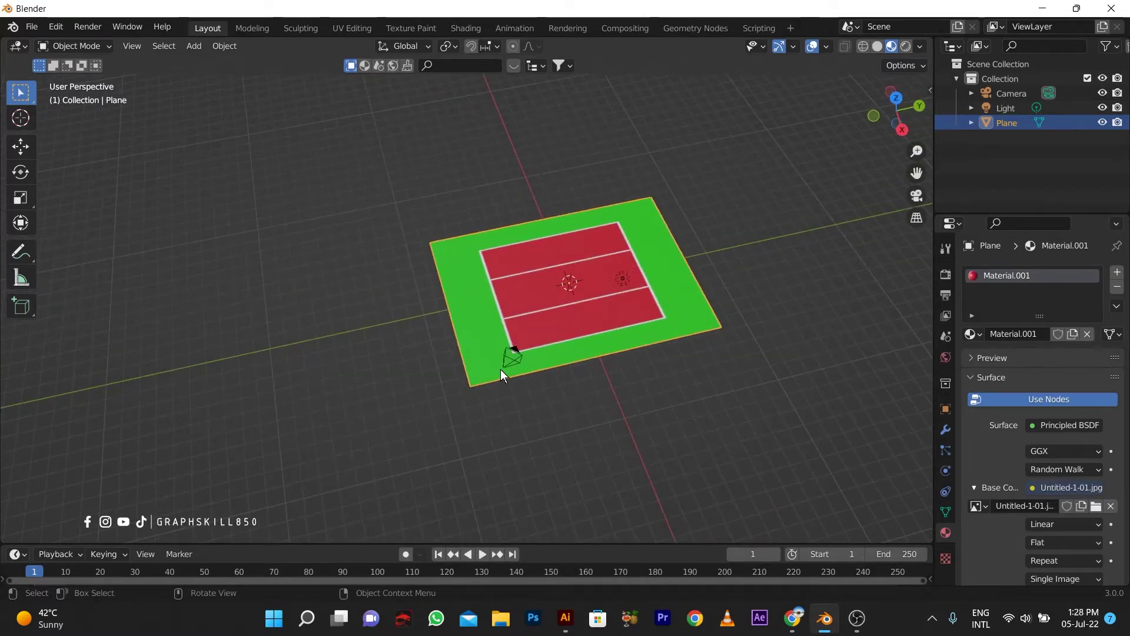
{"action": "key", "text": "KP_7"}
{"action": "left_click", "coordinate": [371, 30]}
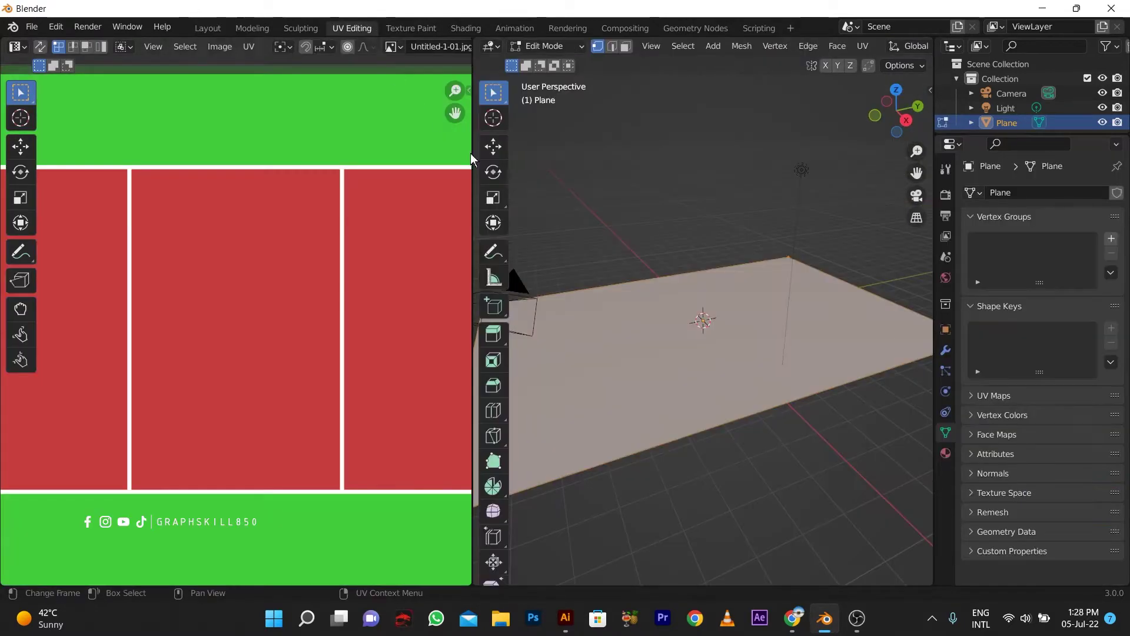
{"action": "scroll", "coordinate": [706, 390], "scroll_direction": "down", "scroll_amount": 5}
{"action": "middle_click_drag", "start_coordinate": [689, 377], "coordinate": [706, 391]}
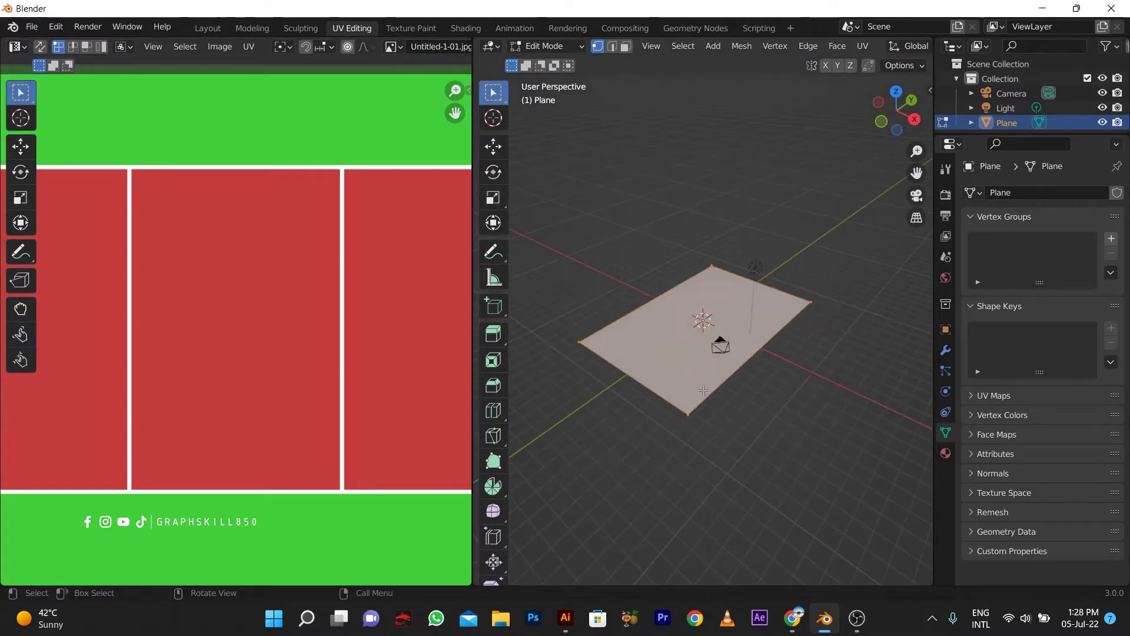
{"action": "key", "text": "KP_7"}
{"action": "key", "text": "z"}
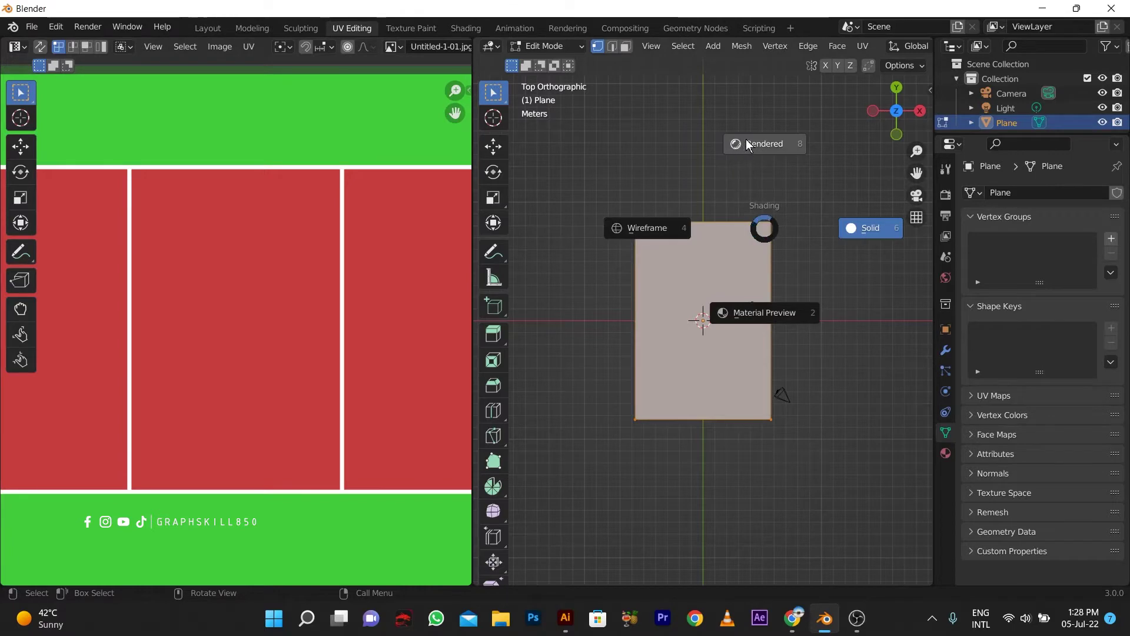
{"action": "left_click", "coordinate": [707, 167]}
{"action": "scroll", "coordinate": [701, 309], "scroll_direction": "down", "scroll_amount": 2}
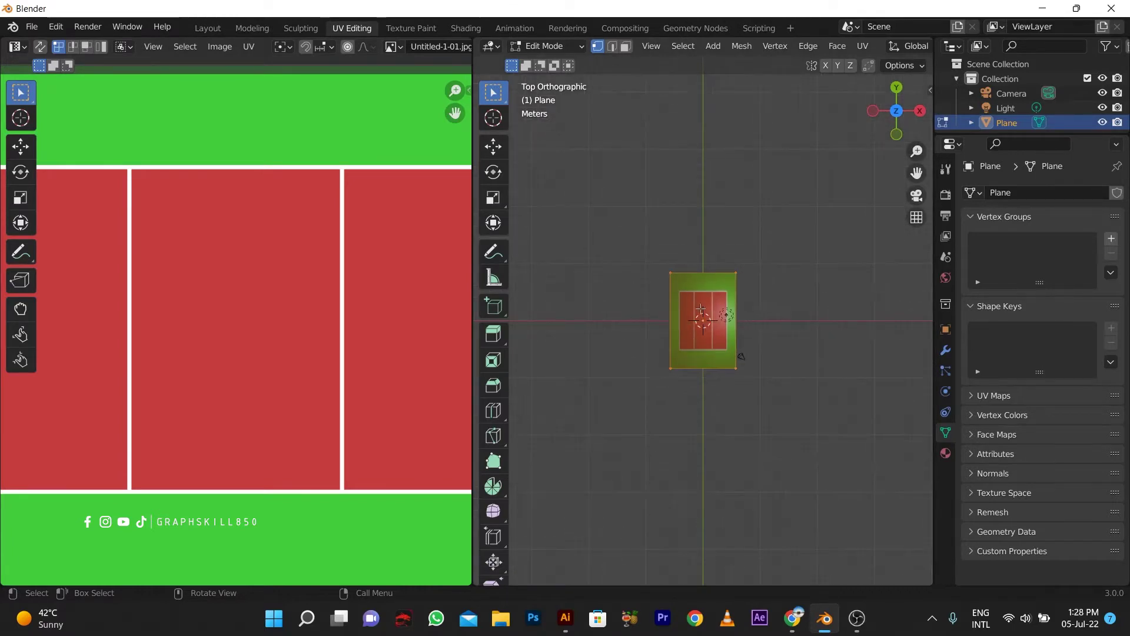
Step: Unwrap the plane's UVs with the standard Unwrap method
{"action": "key", "text": "u"}
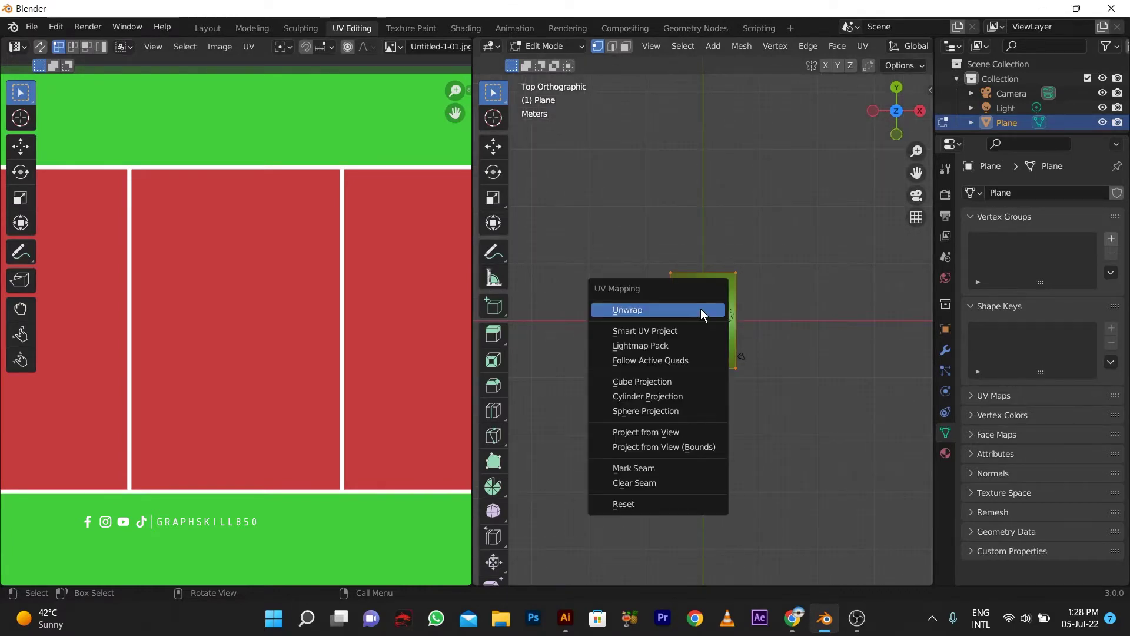
{"action": "left_click", "coordinate": [700, 309]}
{"action": "scroll", "coordinate": [701, 310], "scroll_direction": "down", "scroll_amount": 2}
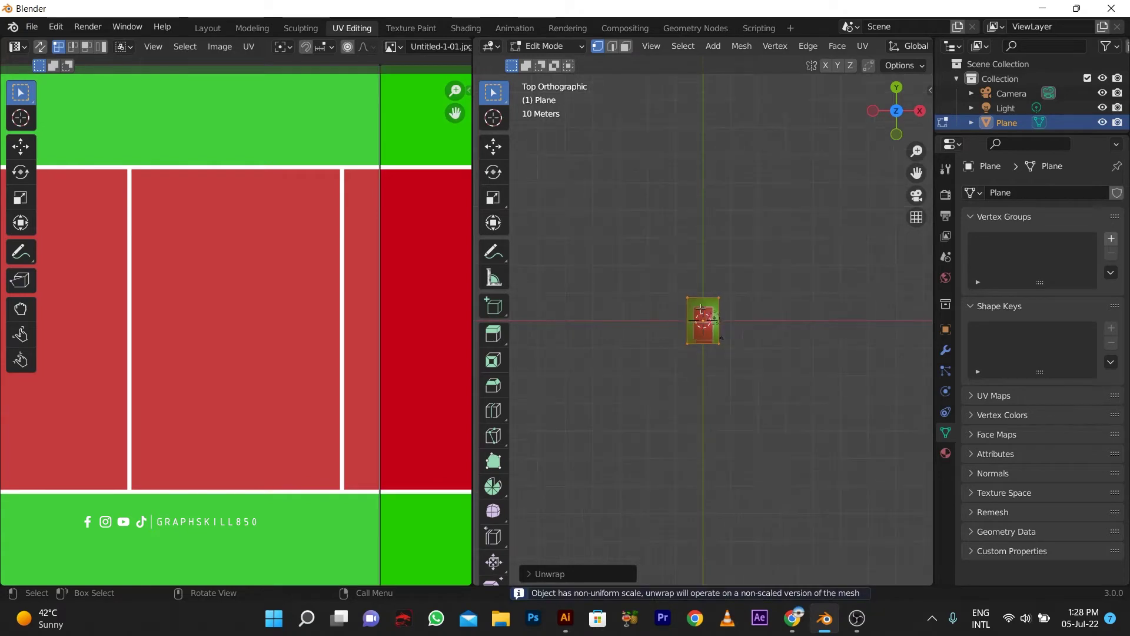
{"action": "scroll", "coordinate": [702, 309], "scroll_direction": "up", "scroll_amount": 1}
{"action": "scroll", "coordinate": [701, 309], "scroll_direction": "down", "scroll_amount": 2}
{"action": "scroll", "coordinate": [701, 309], "scroll_direction": "up", "scroll_amount": 4}
{"action": "scroll", "coordinate": [230, 267], "scroll_direction": "down", "scroll_amount": 4}
Step: Move the two right-hand UV vertices horizontally to the court image's right edge, and return to Object Mode
{"action": "scroll", "coordinate": [231, 267], "scroll_direction": "down", "scroll_amount": 4}
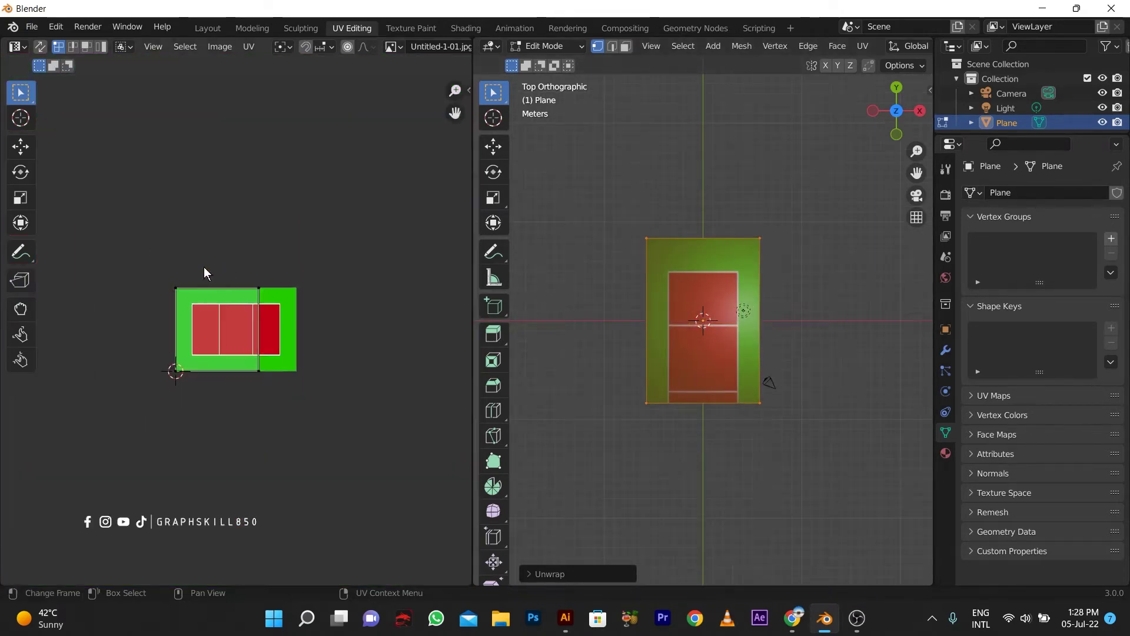
{"action": "scroll", "coordinate": [204, 267], "scroll_direction": "up", "scroll_amount": 4}
{"action": "left_click_drag", "start_coordinate": [203, 212], "coordinate": [374, 537]}
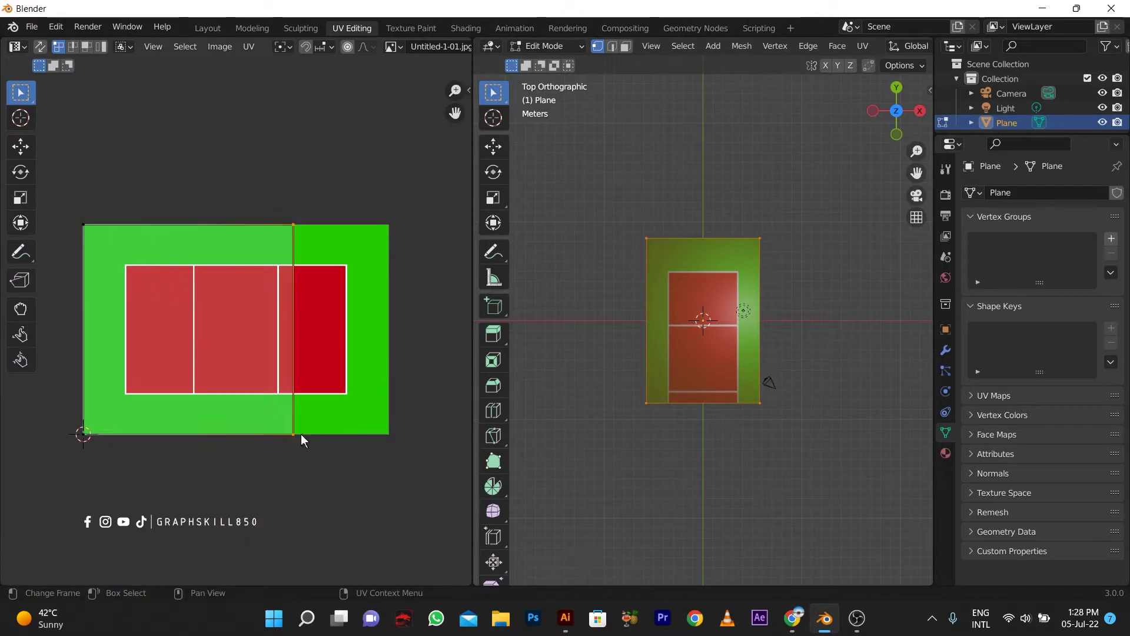
{"action": "left_click", "coordinate": [21, 146]}
{"action": "left_click_drag", "start_coordinate": [341, 320], "coordinate": [441, 334]}
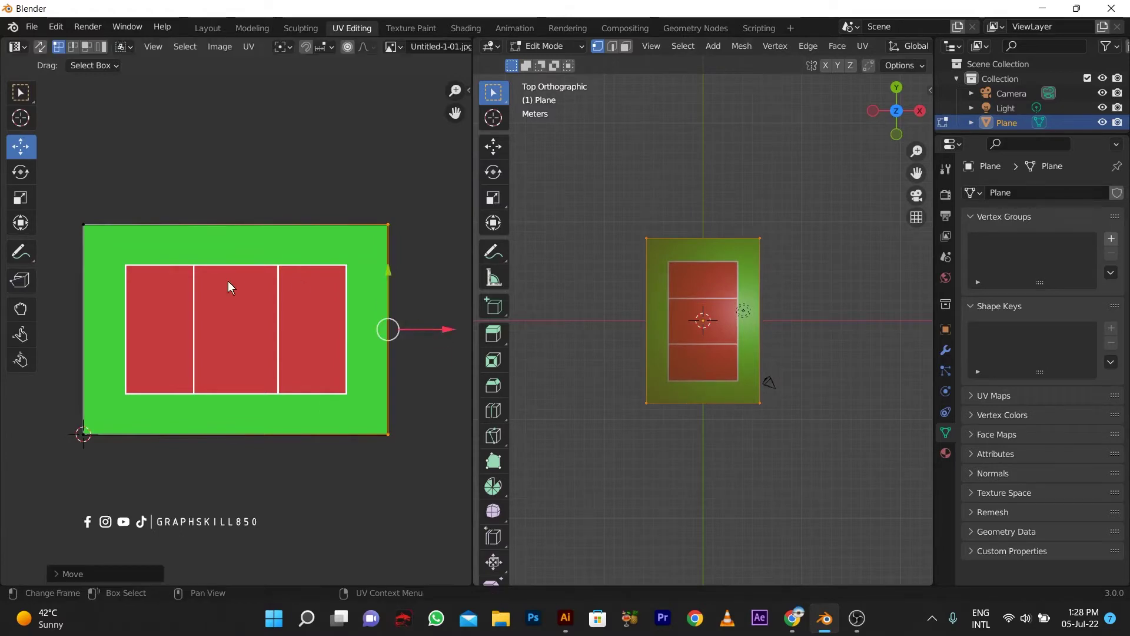
{"action": "key", "text": "Tab"}
{"action": "middle_click_drag", "start_coordinate": [699, 404], "coordinate": [569, 330]}
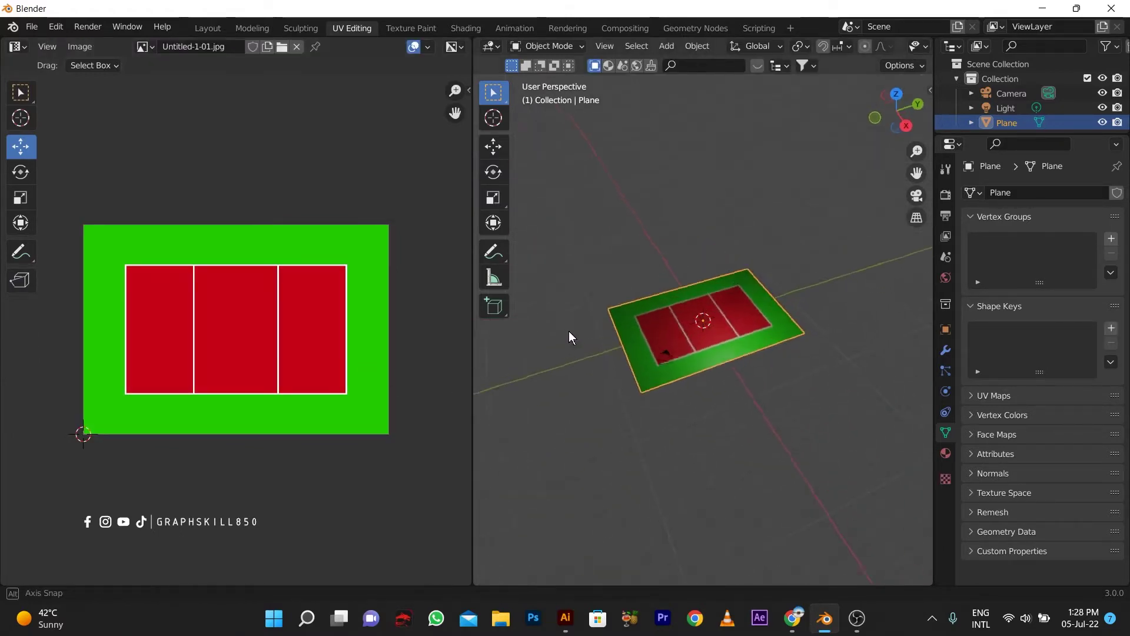
Step: Switch to the Layout workspace and show the court plane with rendered viewport shading
{"action": "scroll", "coordinate": [634, 333], "scroll_direction": "up", "scroll_amount": 4}
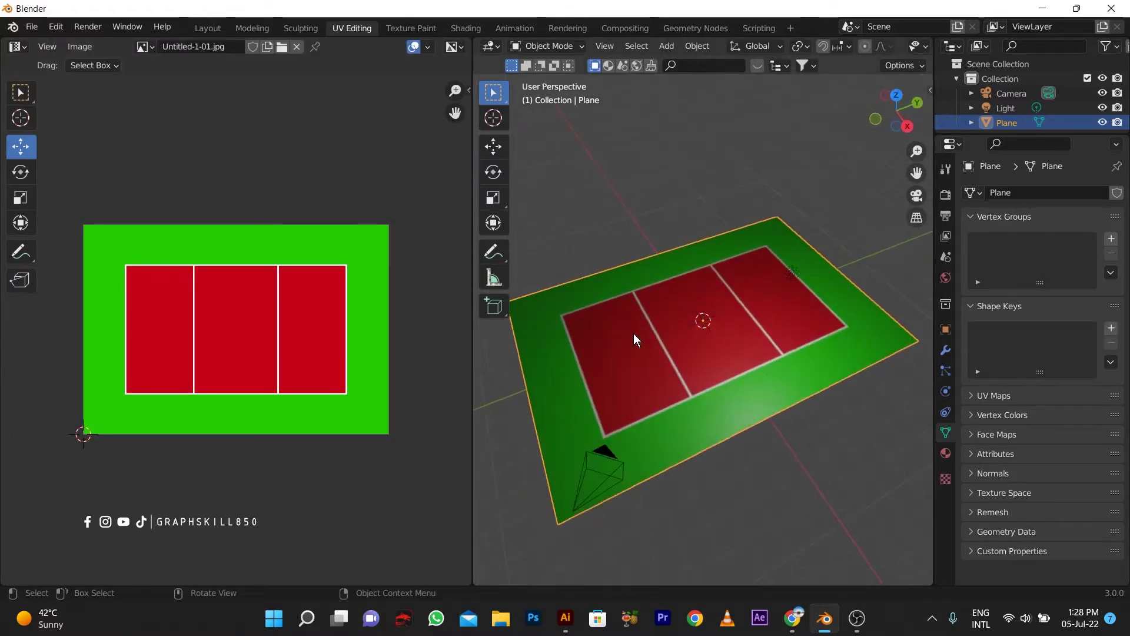
{"action": "left_click", "coordinate": [220, 28]}
{"action": "middle_click_drag", "start_coordinate": [550, 244], "coordinate": [470, 167]}
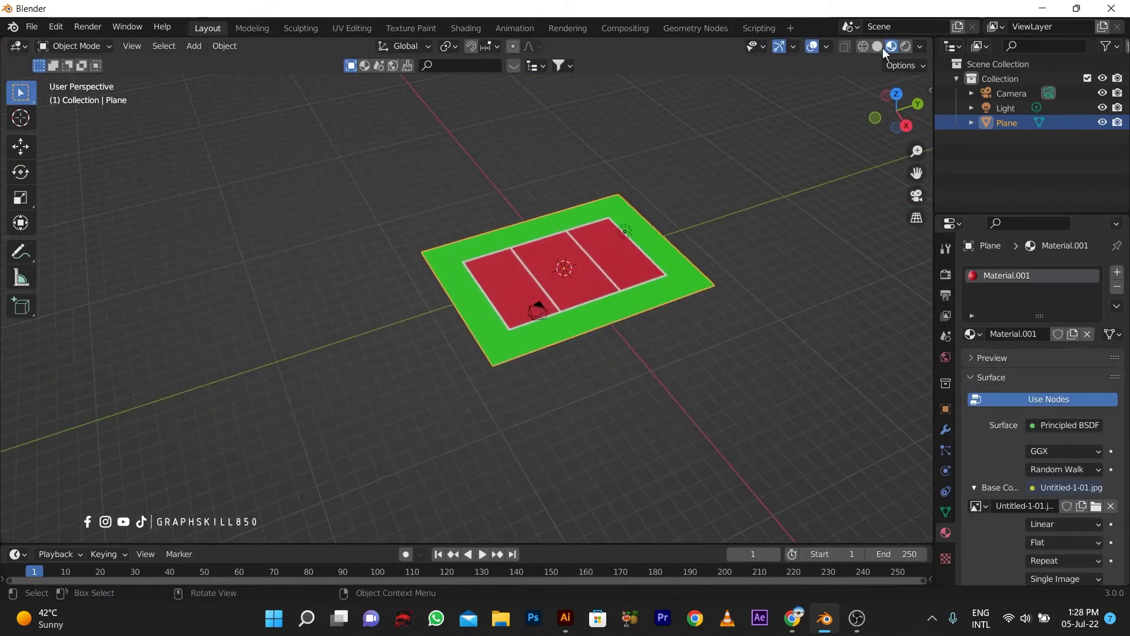
{"action": "left_click", "coordinate": [906, 47]}
{"action": "scroll", "coordinate": [585, 263], "scroll_direction": "up", "scroll_amount": 3}
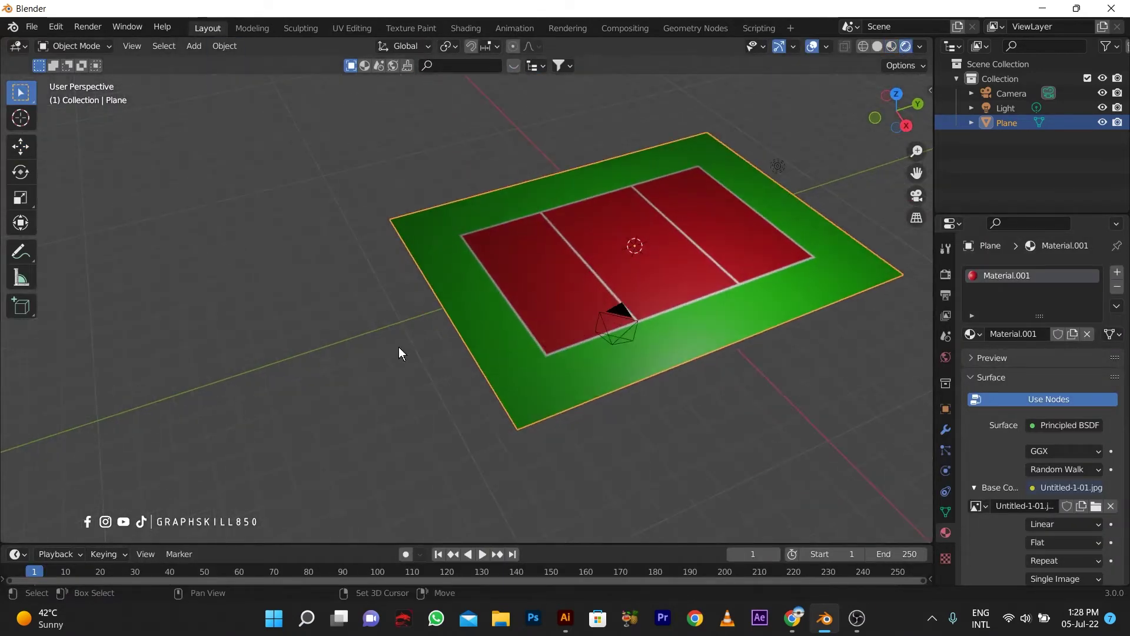
{"action": "middle_click_drag", "start_coordinate": [398, 348], "coordinate": [415, 372], "text": "shift"}
Step: Add a cylinder mesh at the centre of the court
{"action": "key", "text": "shift+a"}
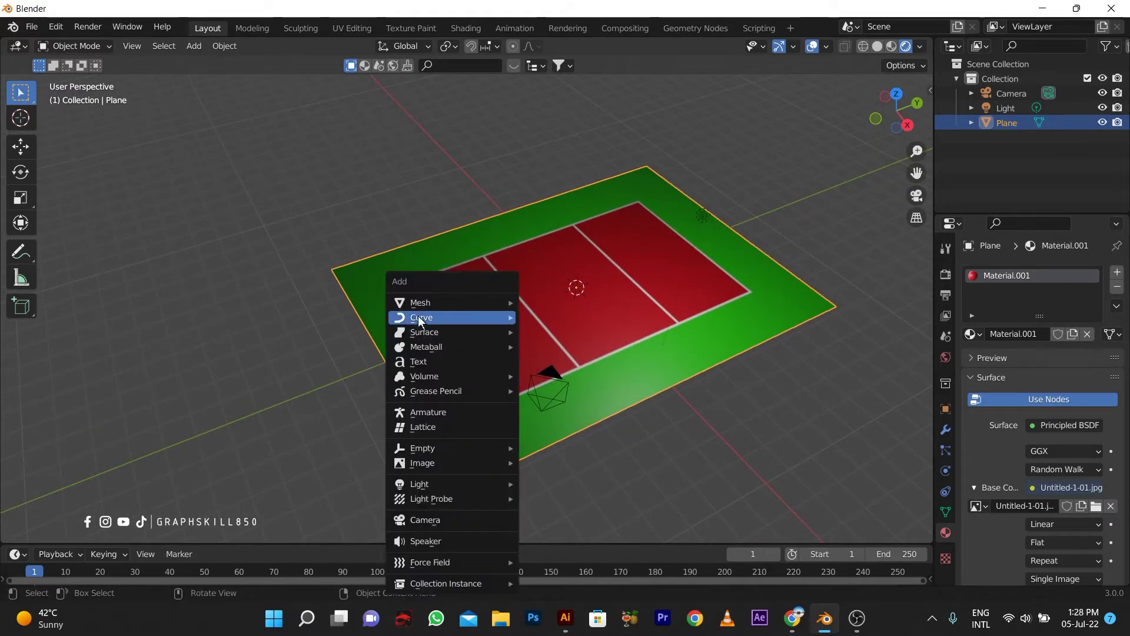
{"action": "mouse_move", "coordinate": [413, 305]}
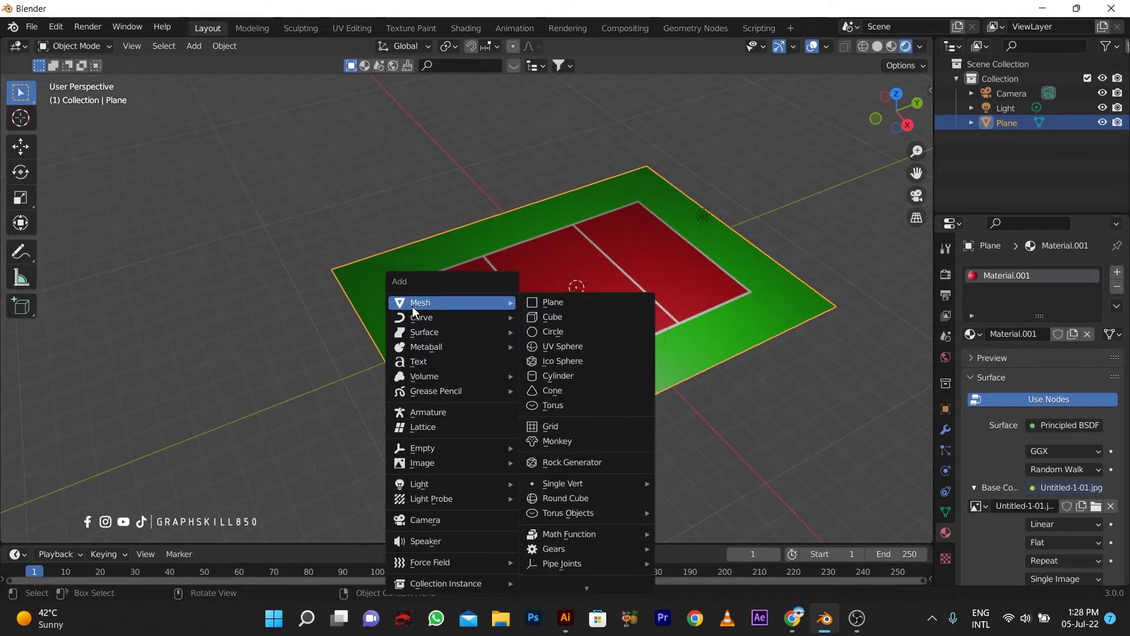
{"action": "left_click", "coordinate": [573, 378]}
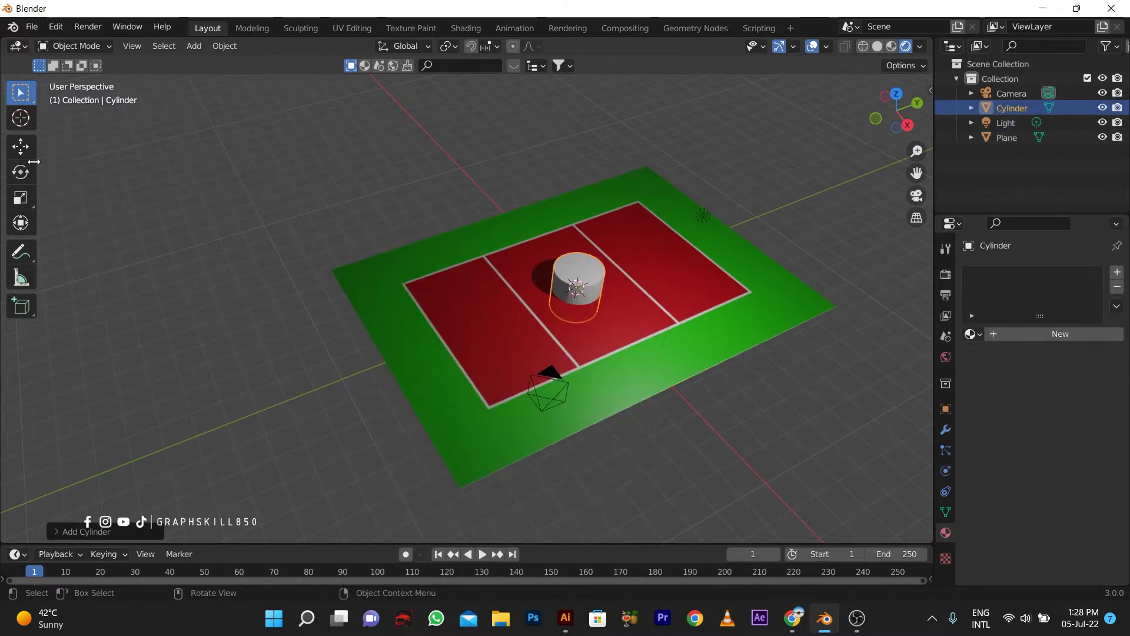
Step: Try a Mirror modifier on the cylinder, moving the whole object along X toward the near sideline in Object Mode
{"action": "left_click", "coordinate": [946, 430]}
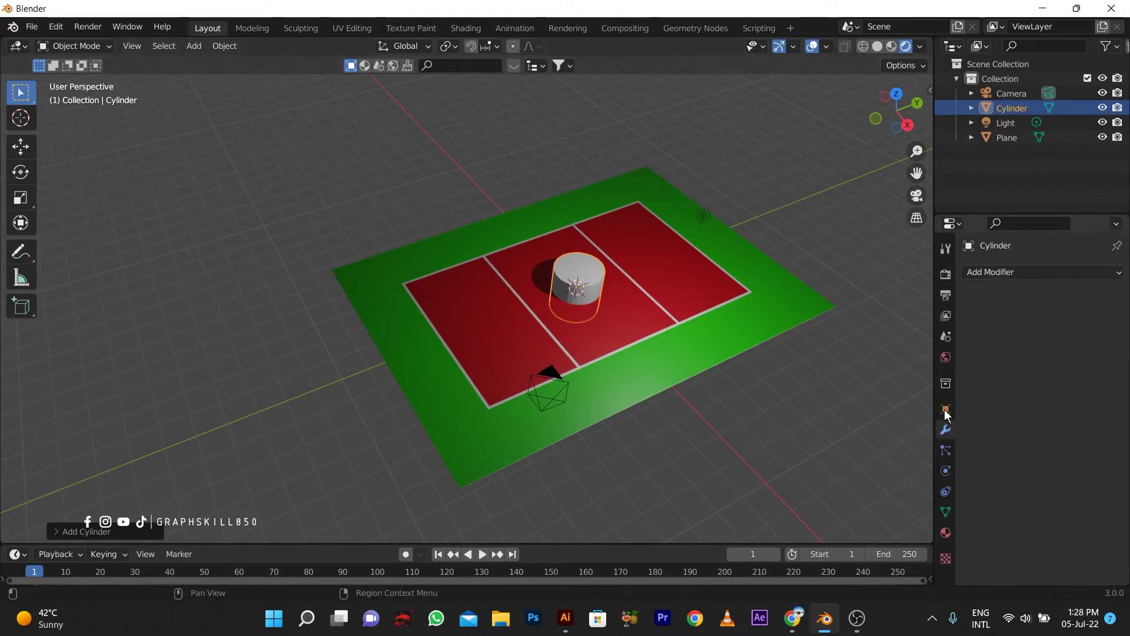
{"action": "left_click", "coordinate": [981, 273]}
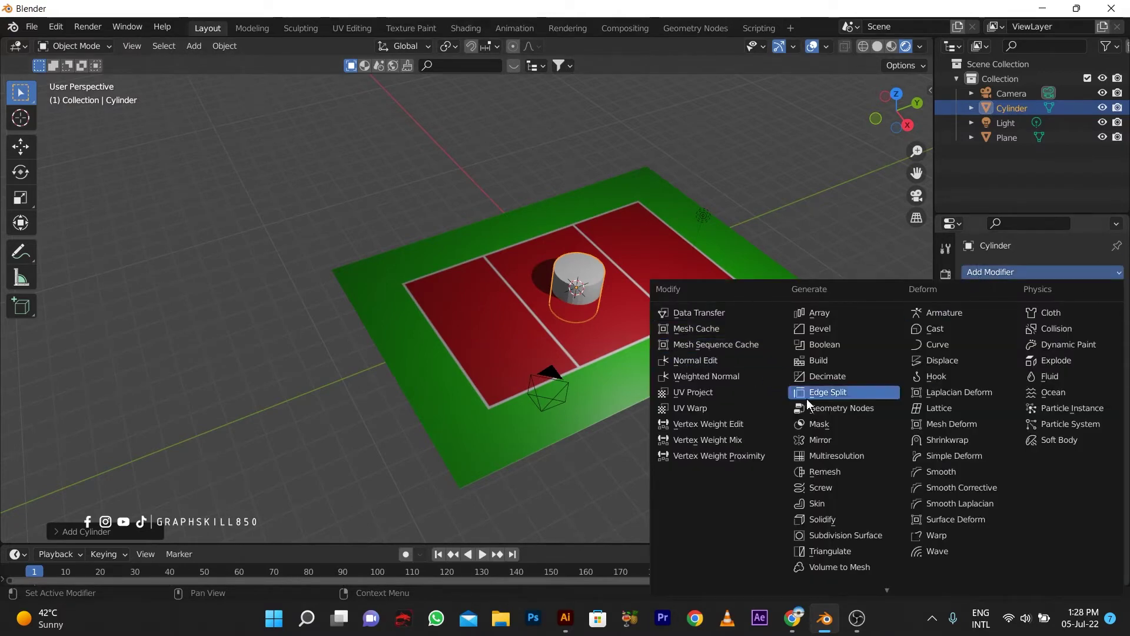
{"action": "left_click", "coordinate": [818, 441]}
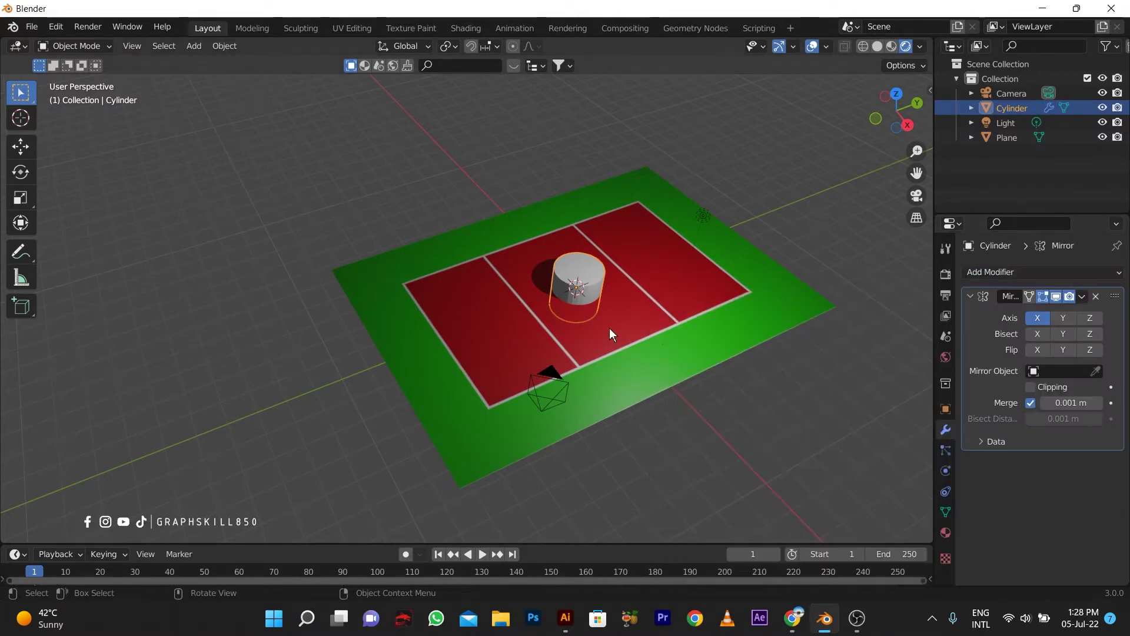
{"action": "left_click", "coordinate": [19, 154]}
{"action": "left_click_drag", "start_coordinate": [601, 314], "coordinate": [651, 369]}
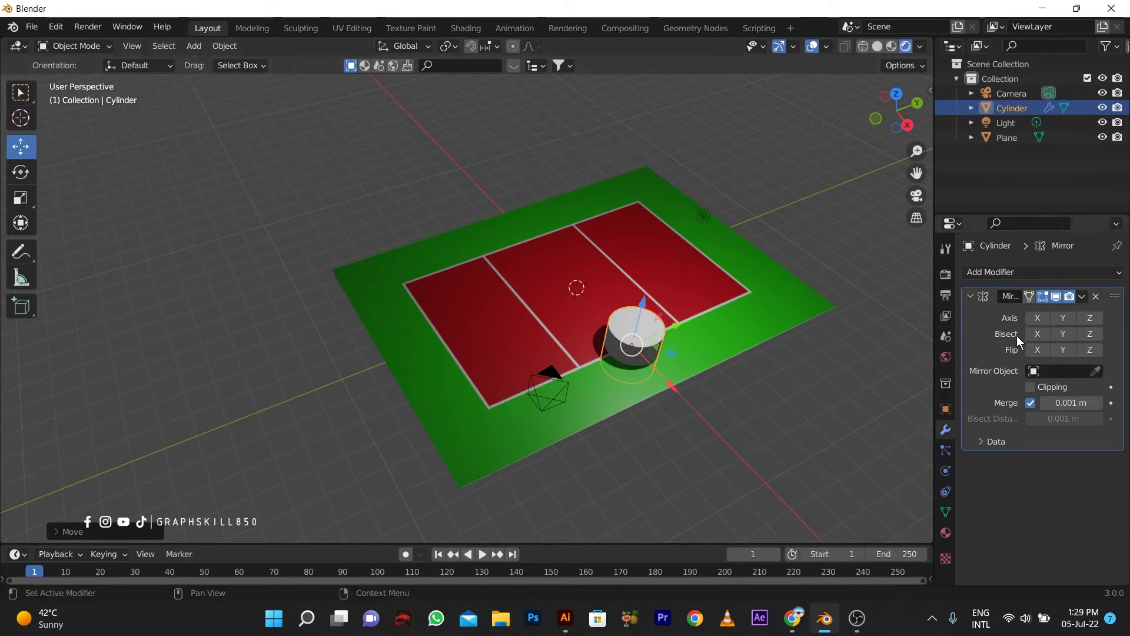
Step: Try the Mirror modifier's X and Y axes on the moved cylinder, checking it in Edit Mode and Object Mode
{"action": "key", "text": "ctrl+z"}
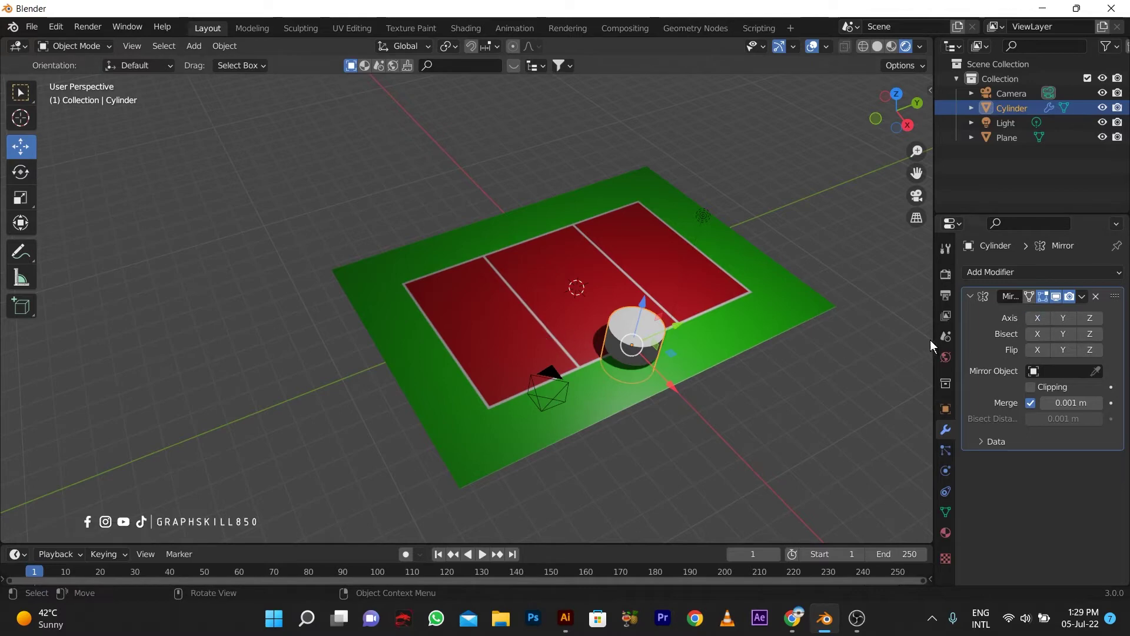
{"action": "left_click", "coordinate": [1035, 316]}
{"action": "key", "text": "Tab"}
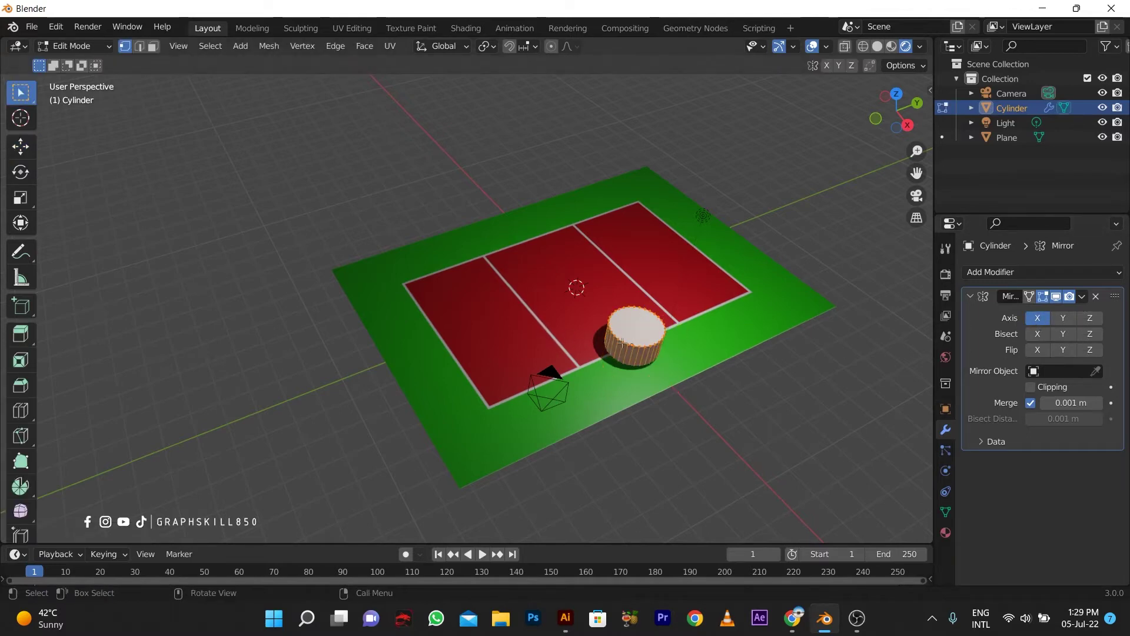
{"action": "scroll", "coordinate": [623, 342], "scroll_direction": "down", "scroll_amount": 4}
{"action": "middle_click_drag", "start_coordinate": [622, 342], "coordinate": [606, 345]}
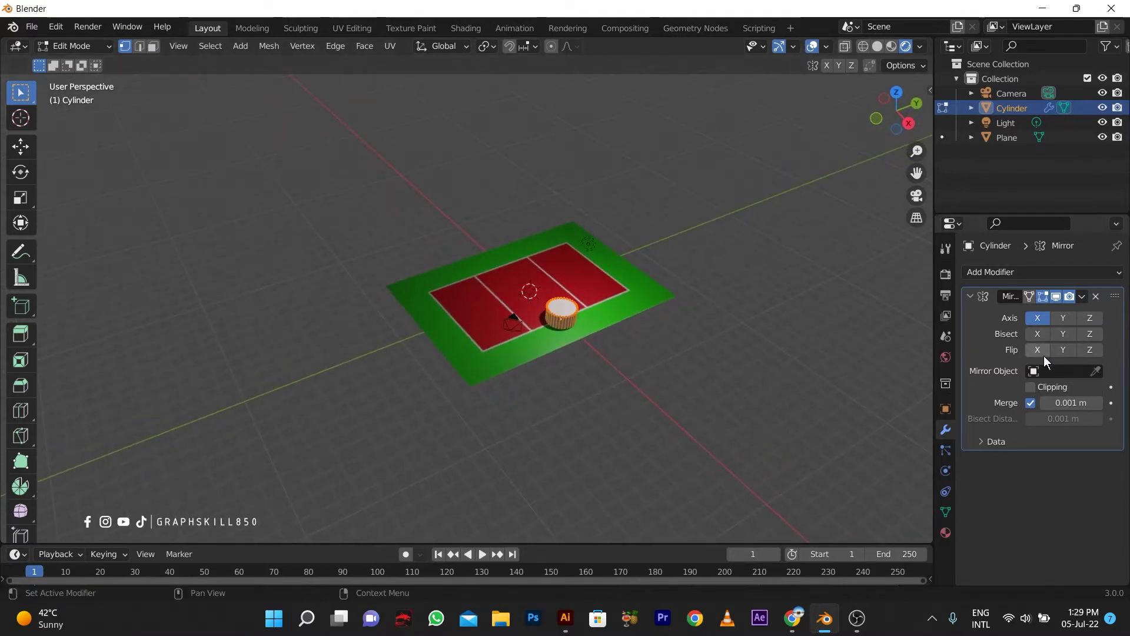
{"action": "scroll", "coordinate": [565, 312], "scroll_direction": "up", "scroll_amount": 2}
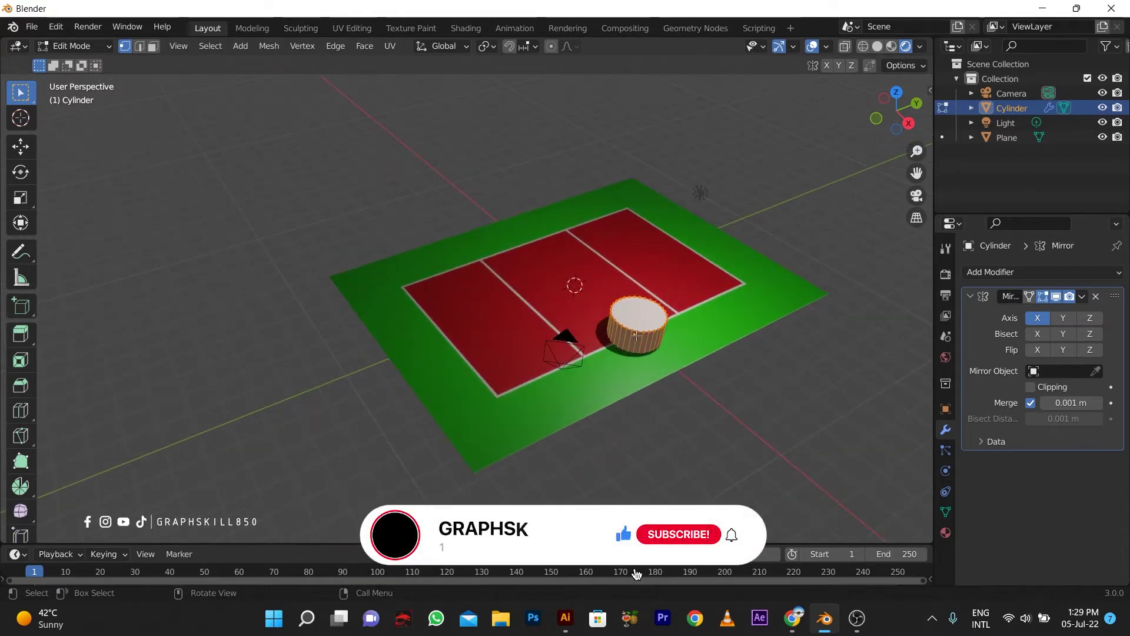
{"action": "key", "text": "Tab"}
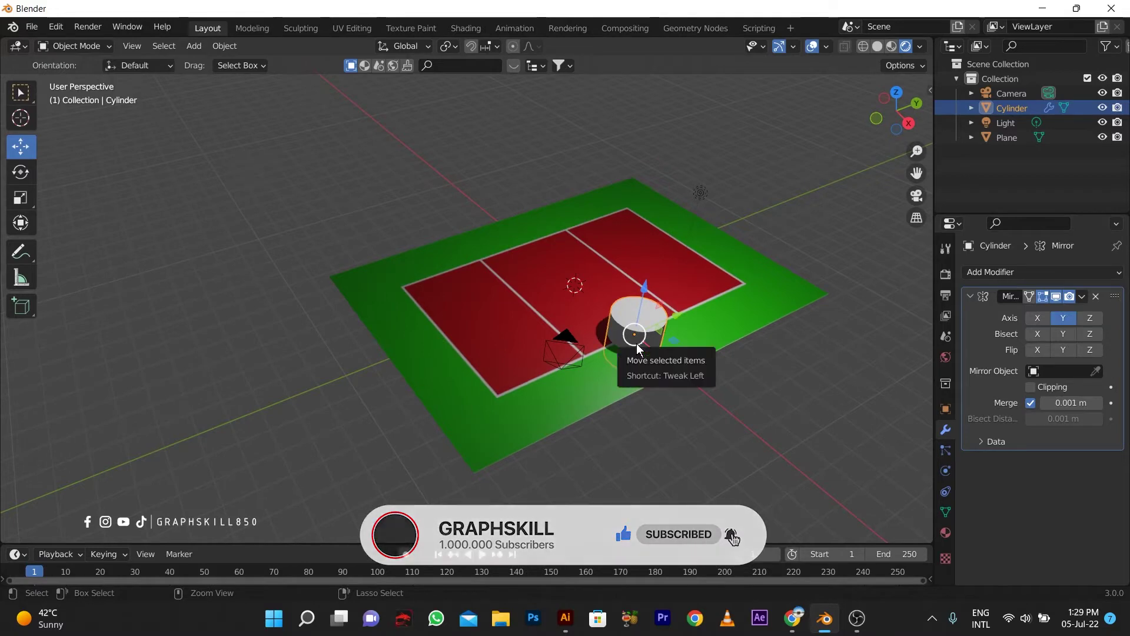
{"action": "left_click", "coordinate": [1063, 318]}
{"action": "left_click", "coordinate": [1095, 296]}
Step: Undo the mirror axis changes, the cylinder's move and the Mirror modifier
{"action": "key", "text": "ctrl+z"}
{"action": "key", "text": "ctrl+z"}
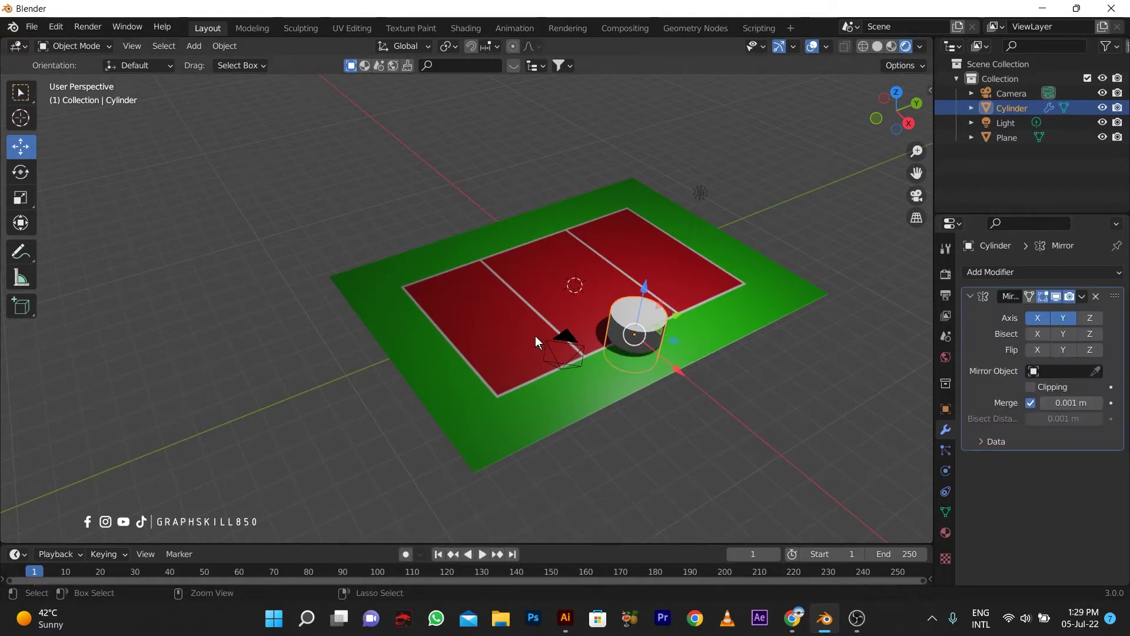
{"action": "key", "text": "ctrl+z"}
Step: Enter Edit Mode on the centred cylinder and add a Mirror modifier on the X axis
{"action": "middle_click_drag", "start_coordinate": [535, 336], "coordinate": [672, 260]}
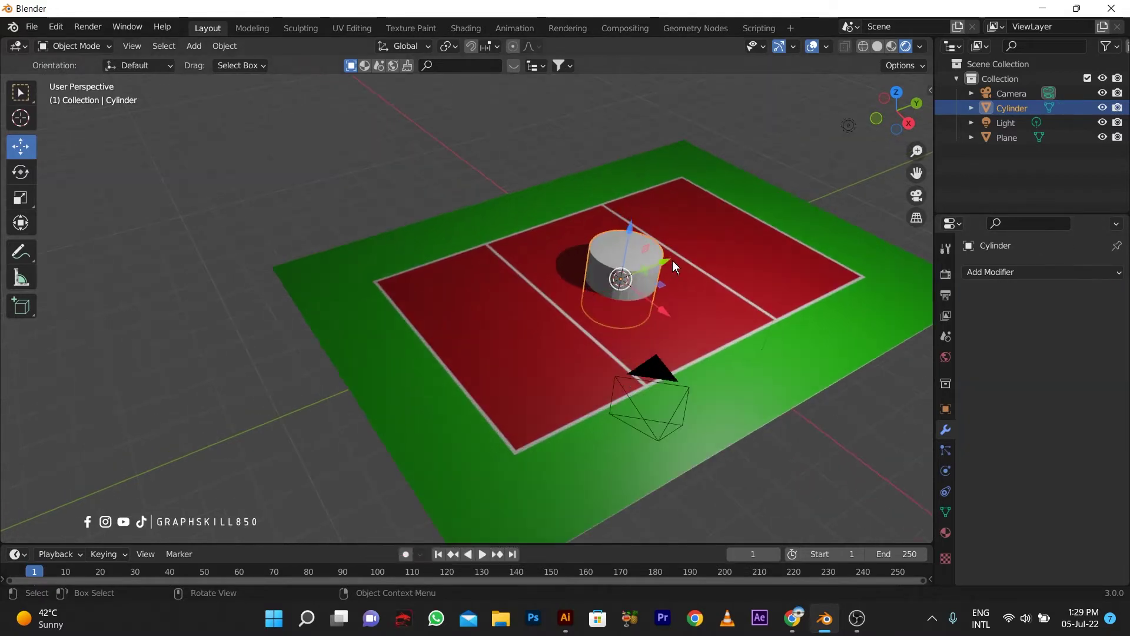
{"action": "key", "text": "Tab"}
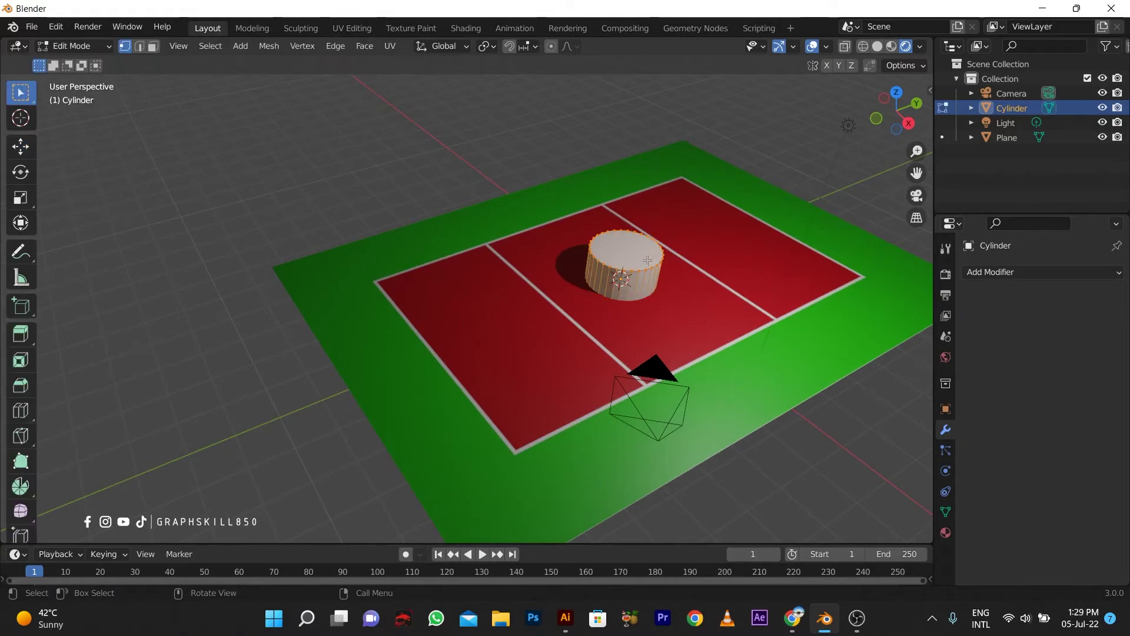
{"action": "left_click", "coordinate": [1042, 272]}
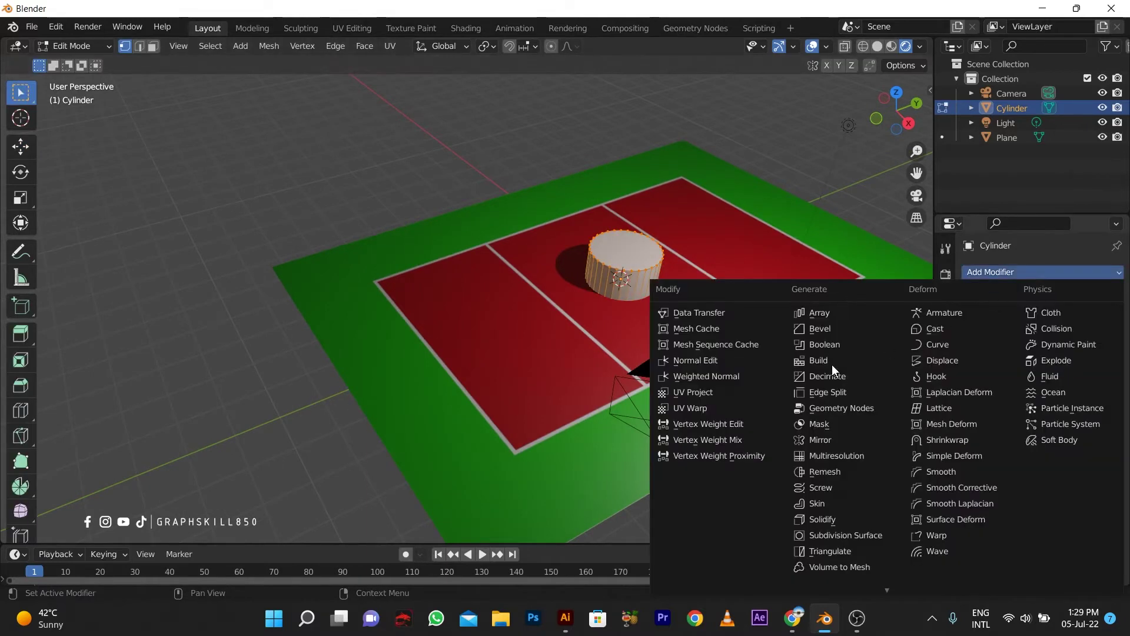
{"action": "left_click", "coordinate": [835, 439]}
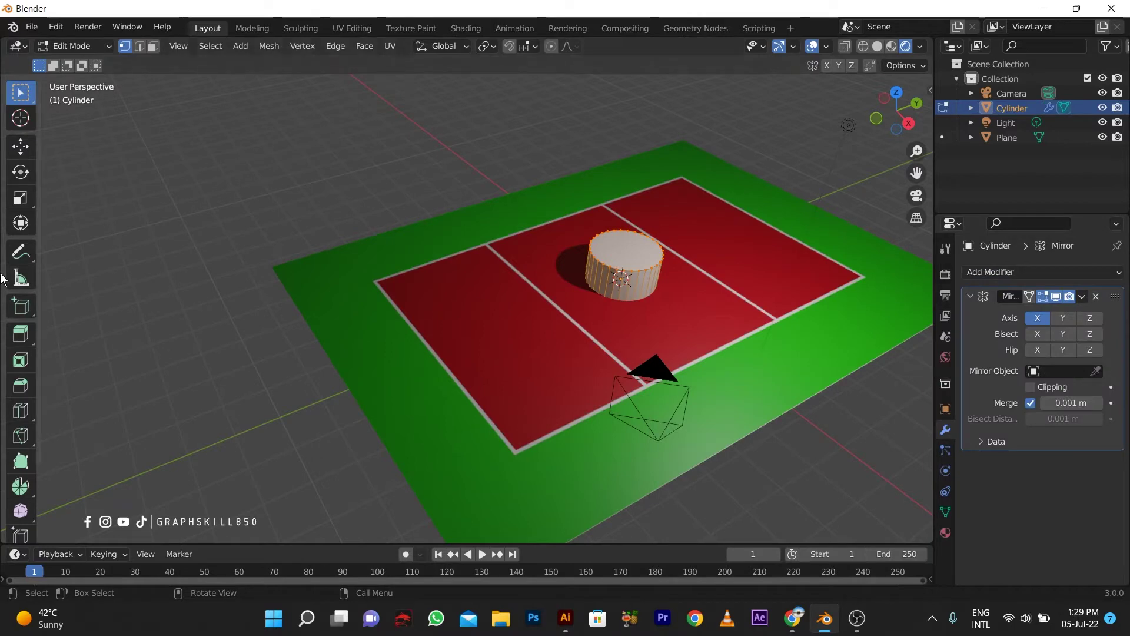
Step: Move the cylinder's geometry along X just outside the near sideline and scale it down uniformly
{"action": "left_click", "coordinate": [22, 155]}
{"action": "left_click_drag", "start_coordinate": [665, 309], "coordinate": [796, 415]}
{"action": "key", "text": "s"}
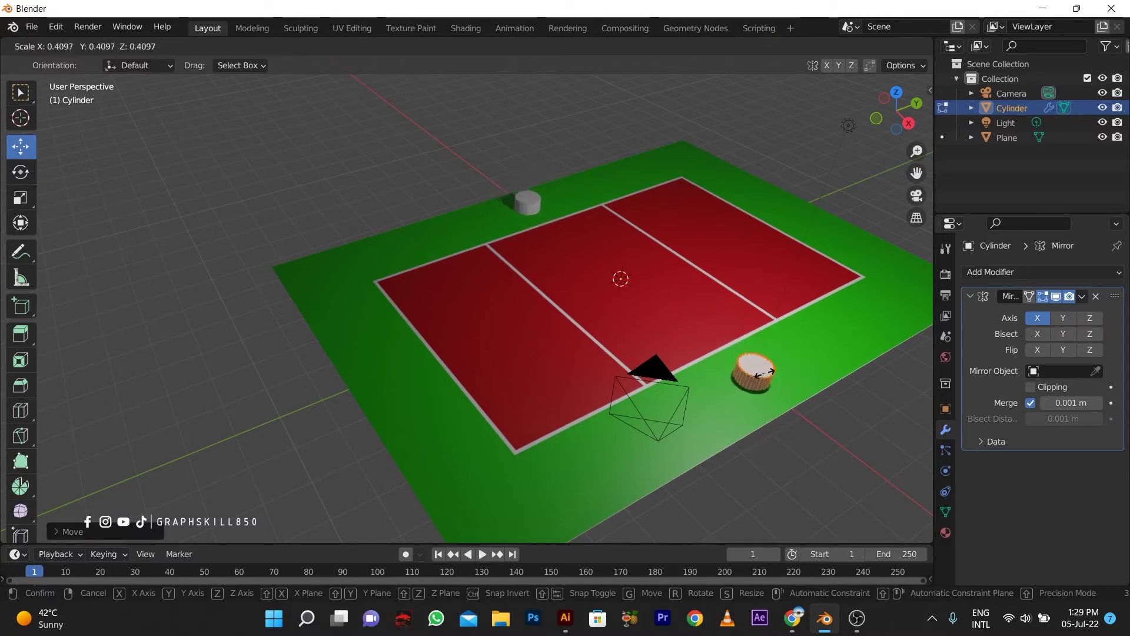
{"action": "left_click", "coordinate": [757, 372]}
Step: Shift the small cylinder back along X toward the sideline and scale it down further
{"action": "scroll", "coordinate": [720, 392], "scroll_direction": "up", "scroll_amount": 6}
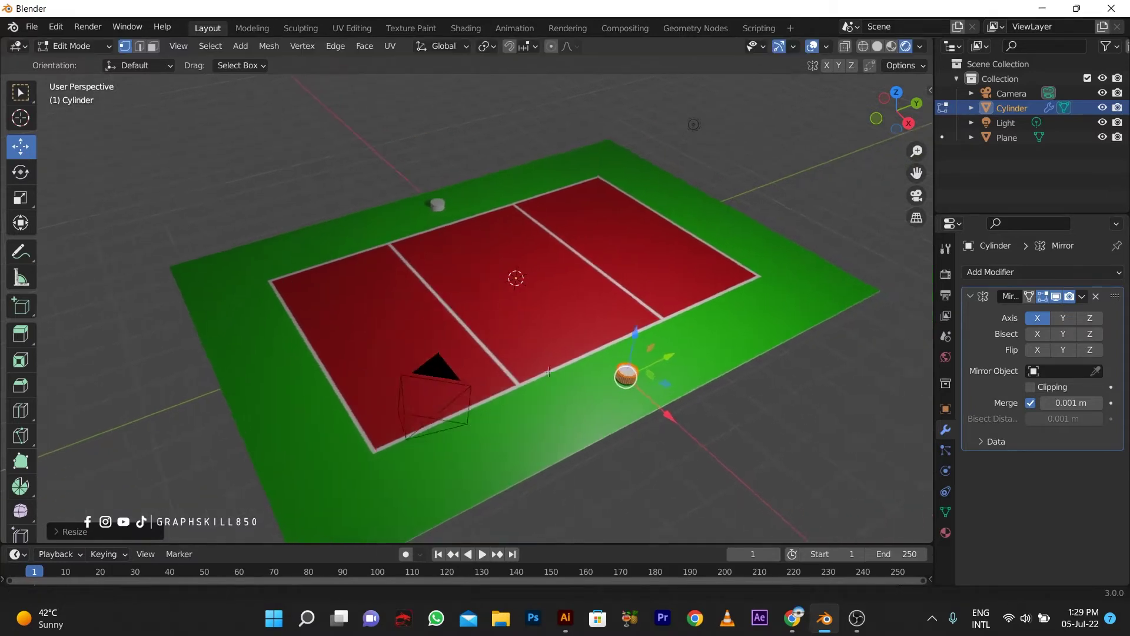
{"action": "left_click_drag", "start_coordinate": [788, 474], "coordinate": [739, 434]}
{"action": "key", "text": "s"}
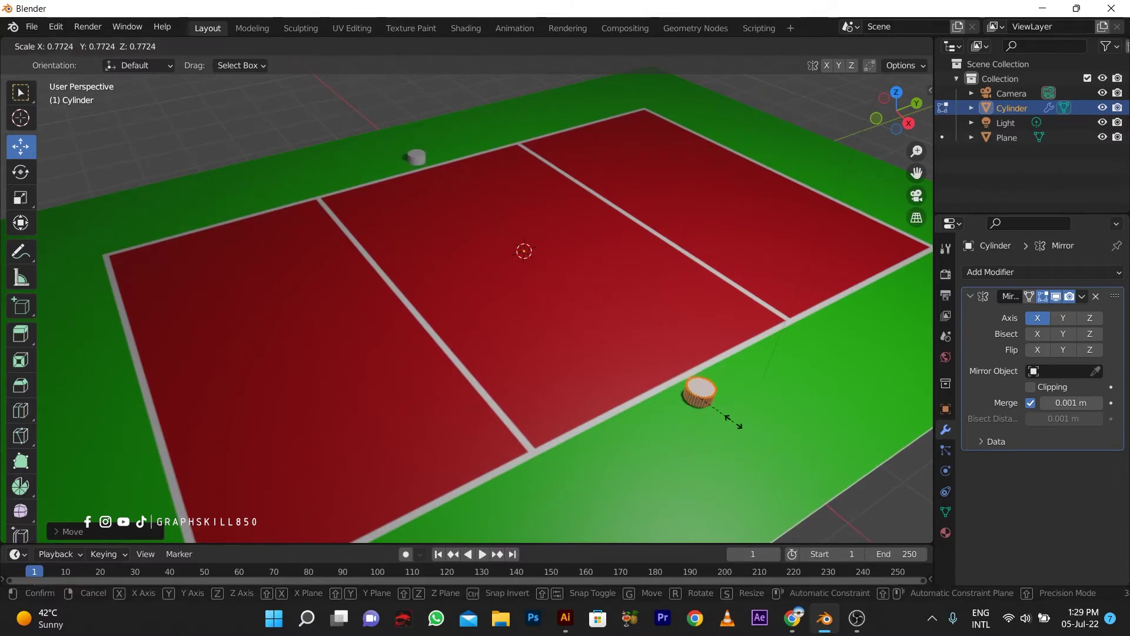
{"action": "left_click", "coordinate": [727, 419]}
Step: Fine-tune the cylinder's position along the X axis so it sits right beside the sideline
{"action": "scroll", "coordinate": [728, 415], "scroll_direction": "up", "scroll_amount": 3}
{"action": "scroll", "coordinate": [727, 415], "scroll_direction": "down", "scroll_amount": 1}
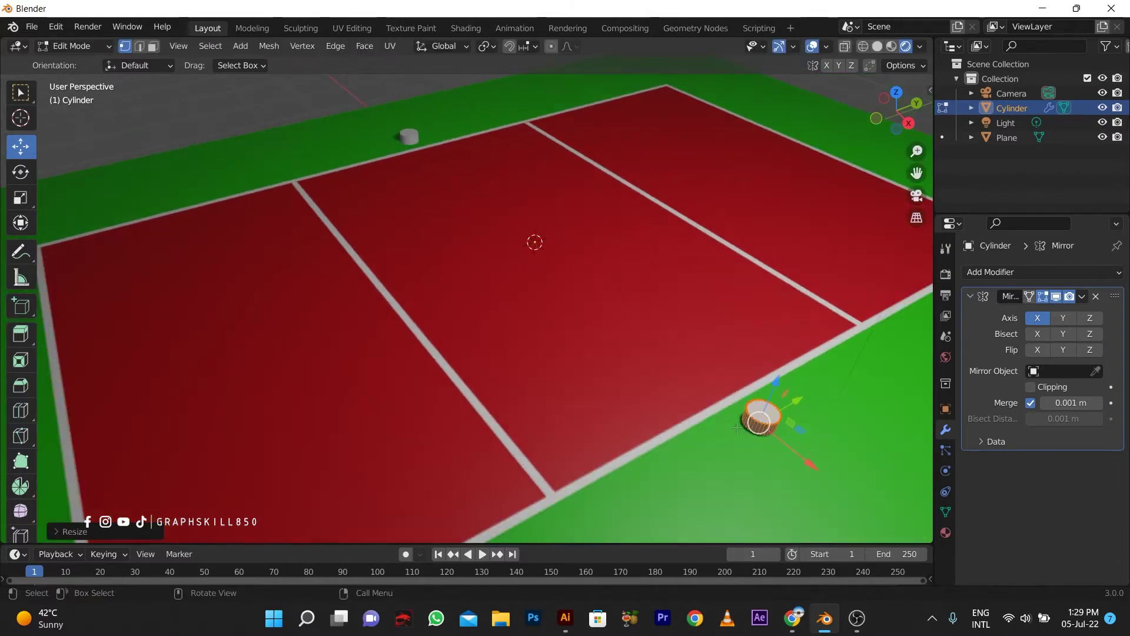
{"action": "key", "text": "g"}
{"action": "key", "text": "x"}
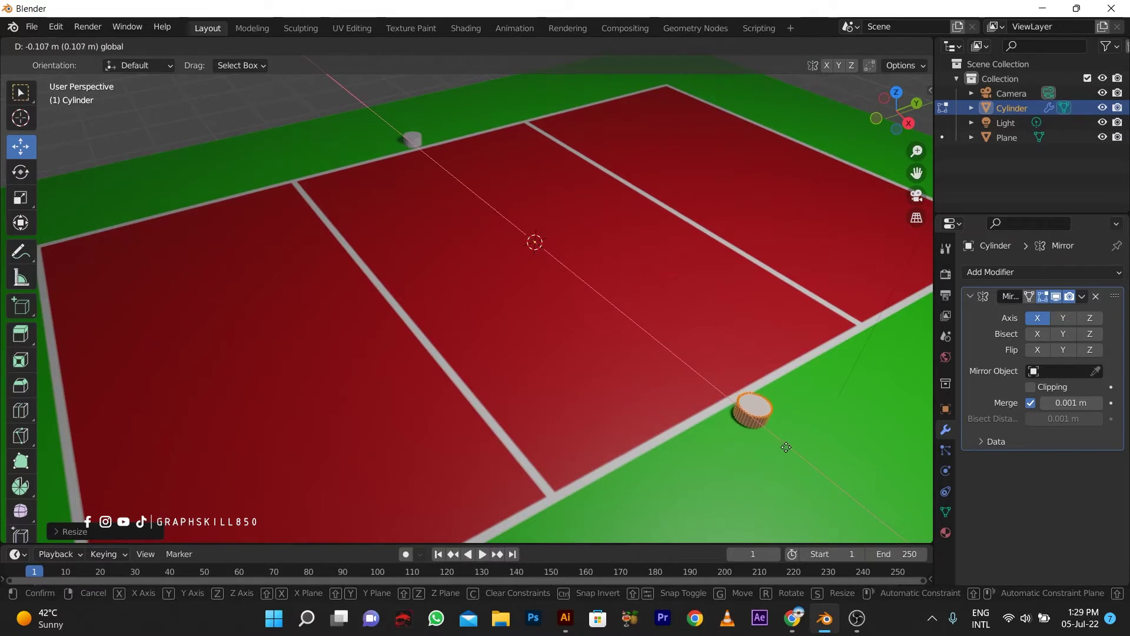
{"action": "left_click", "coordinate": [789, 450]}
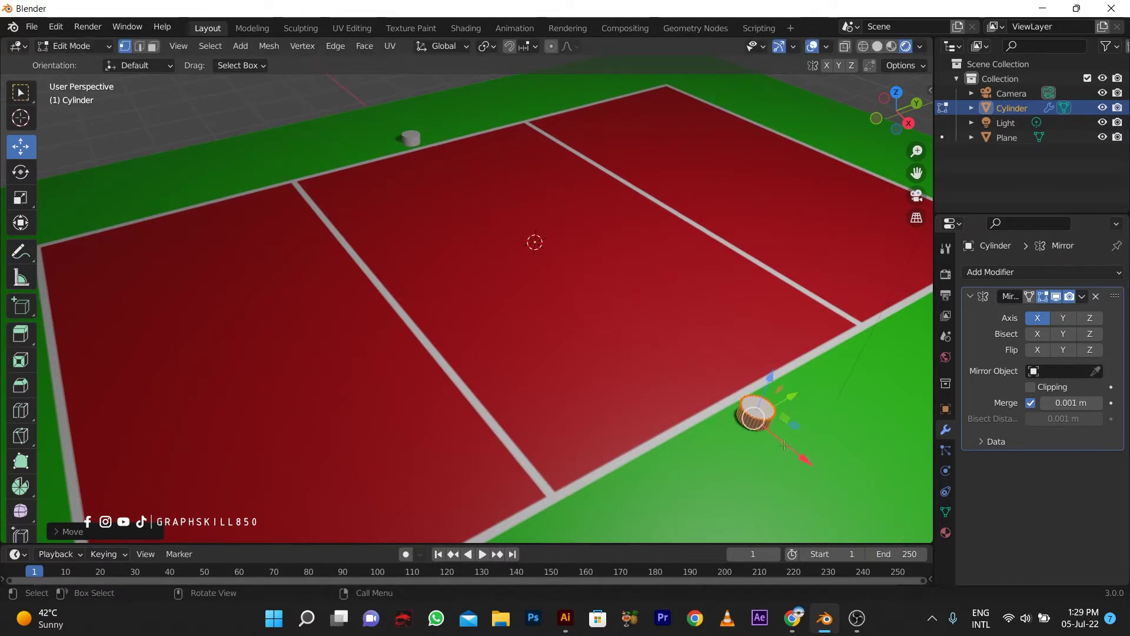
Step: In face selection mode, lower the cylinder's top face to flatten it into a thin base disc
{"action": "left_click", "coordinate": [153, 47]}
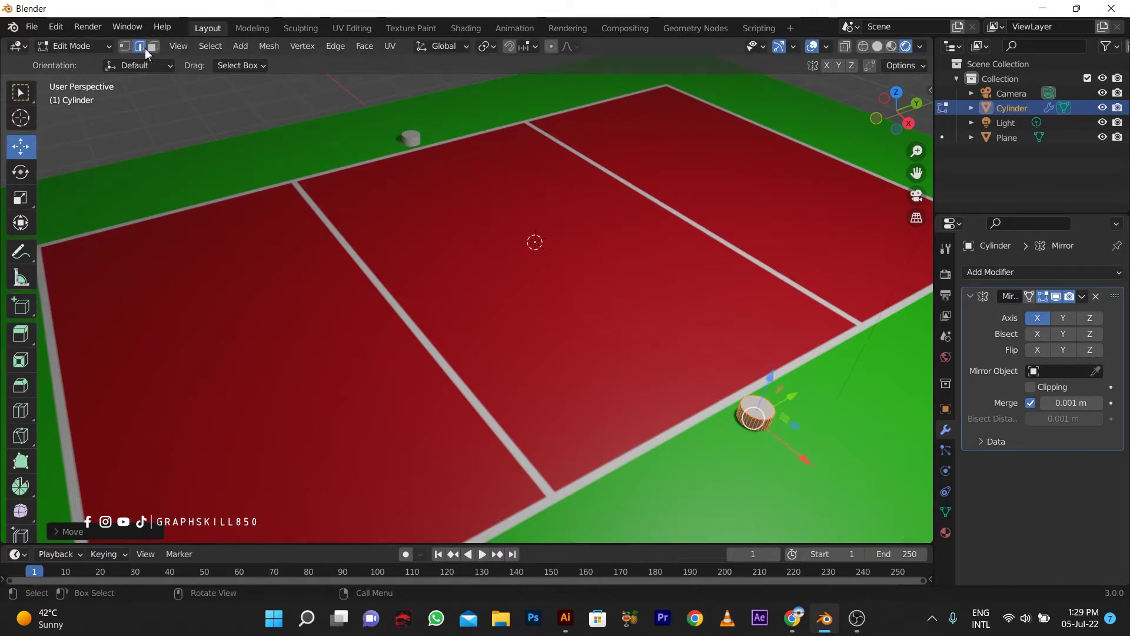
{"action": "left_click", "coordinate": [768, 404]}
{"action": "key", "text": "g"}
{"action": "left_click", "coordinate": [697, 454]}
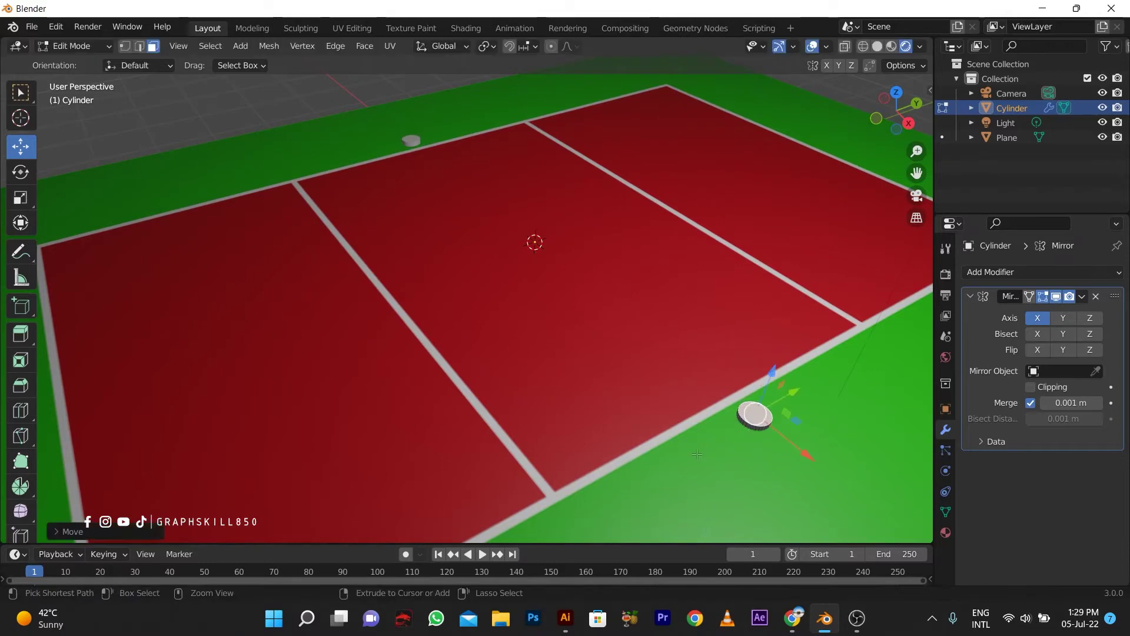
Step: Inset the base disc's top face by about 0.063 m
{"action": "scroll", "coordinate": [697, 454], "scroll_direction": "up", "scroll_amount": 2}
{"action": "scroll", "coordinate": [500, 352], "scroll_direction": "down", "scroll_amount": 5}
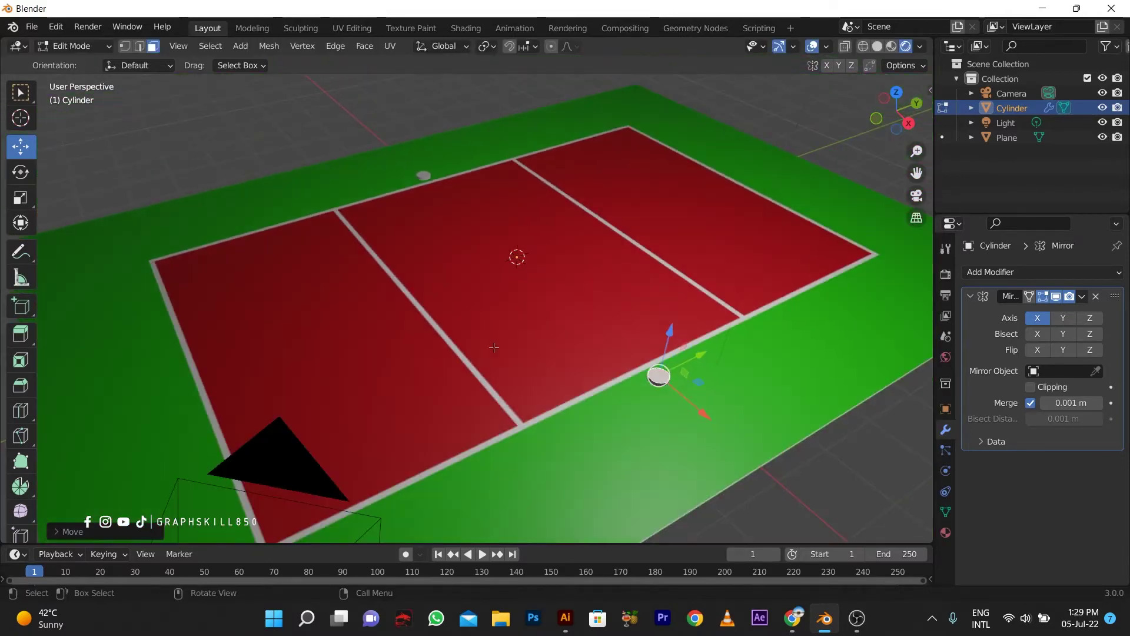
{"action": "scroll", "coordinate": [500, 352], "scroll_direction": "up", "scroll_amount": 6}
{"action": "left_click", "coordinate": [626, 353]}
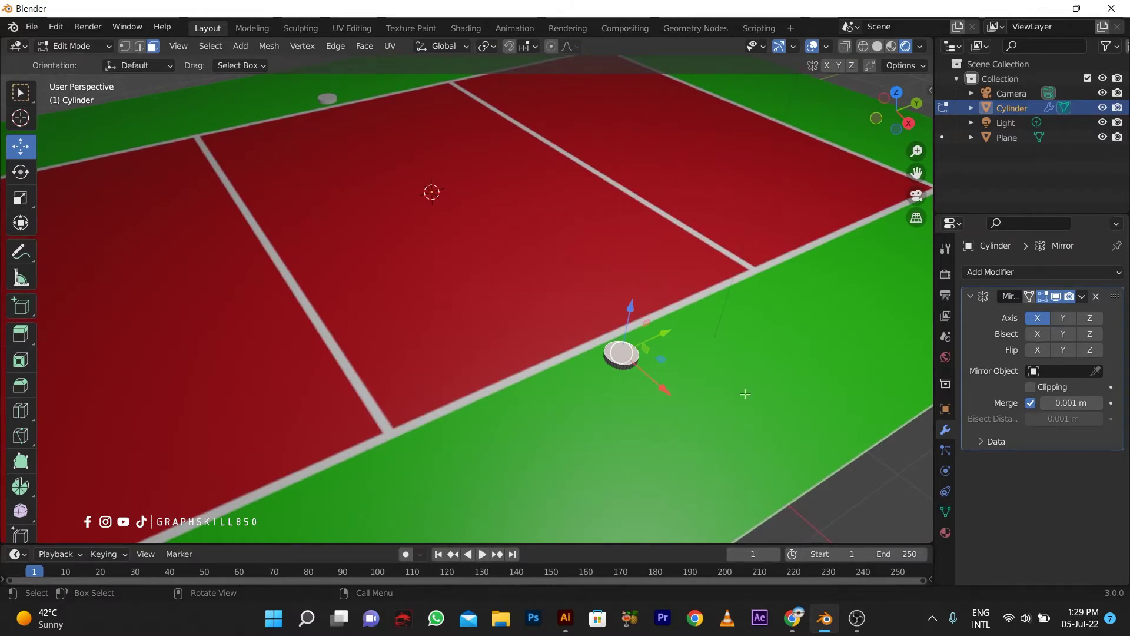
{"action": "middle_click_drag", "start_coordinate": [746, 394], "coordinate": [646, 361]}
{"action": "key", "text": "i"}
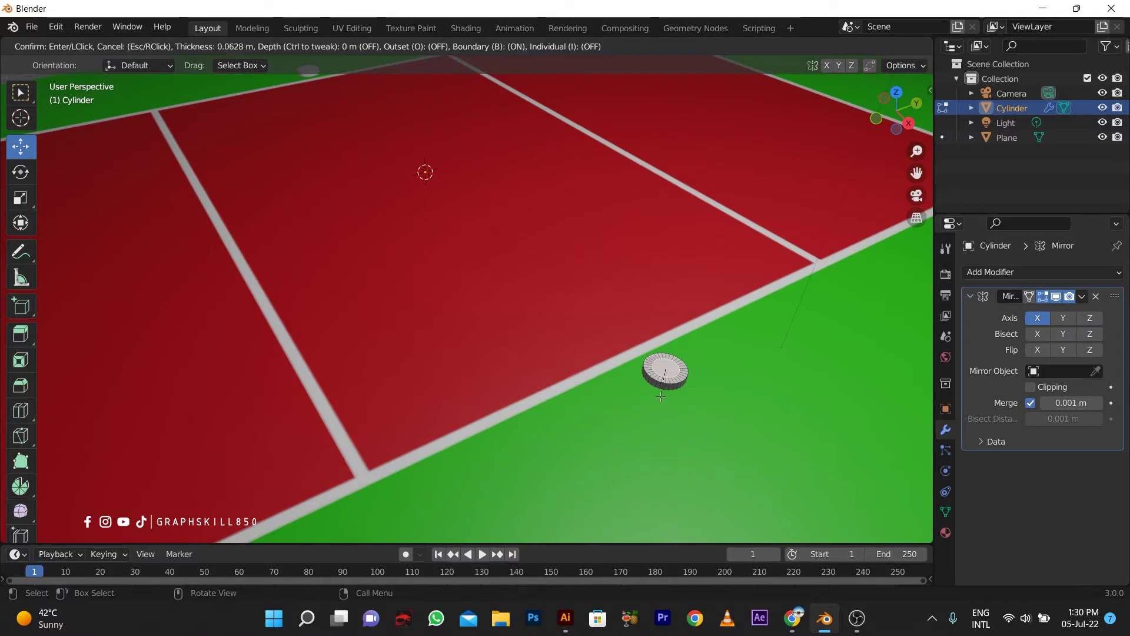
{"action": "left_click", "coordinate": [660, 396]}
Step: Extrude the inset face straight up to form the net post
{"action": "middle_click_drag", "start_coordinate": [660, 395], "coordinate": [651, 411]}
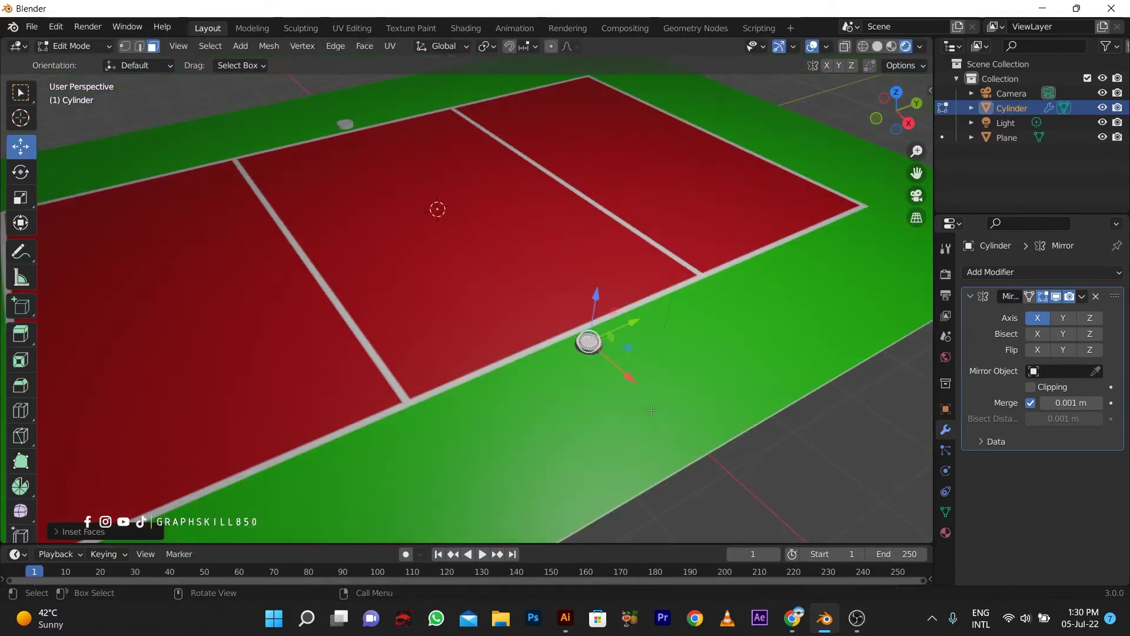
{"action": "key", "text": "e"}
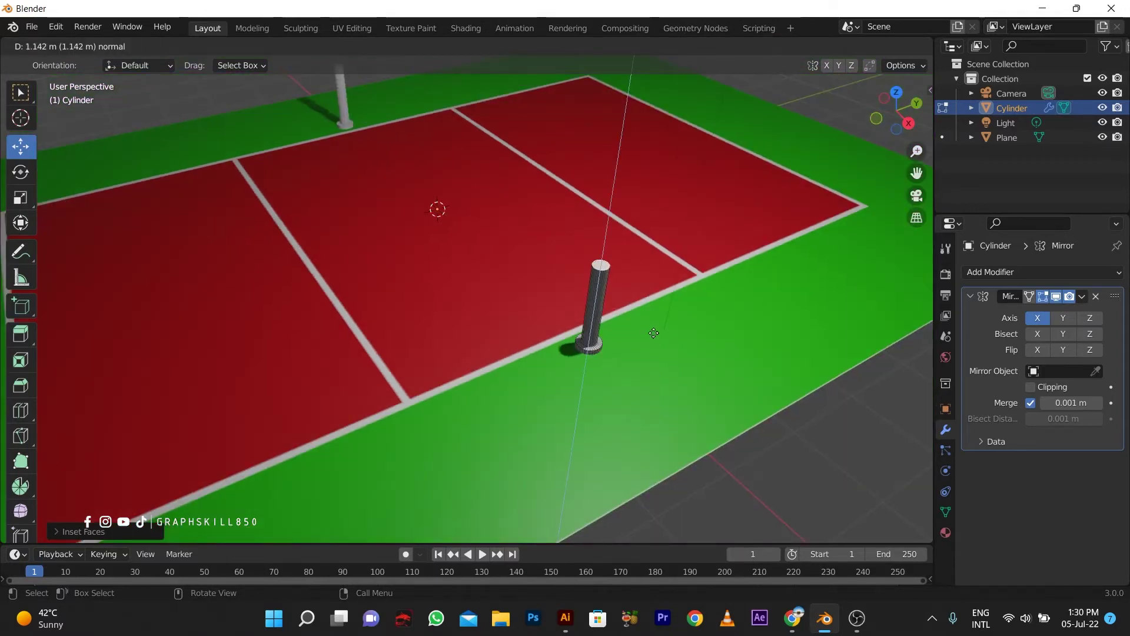
{"action": "left_click", "coordinate": [650, 350]}
Step: Extrude the post's top face a short distance upward and scale it down to taper the post
{"action": "key", "text": "e"}
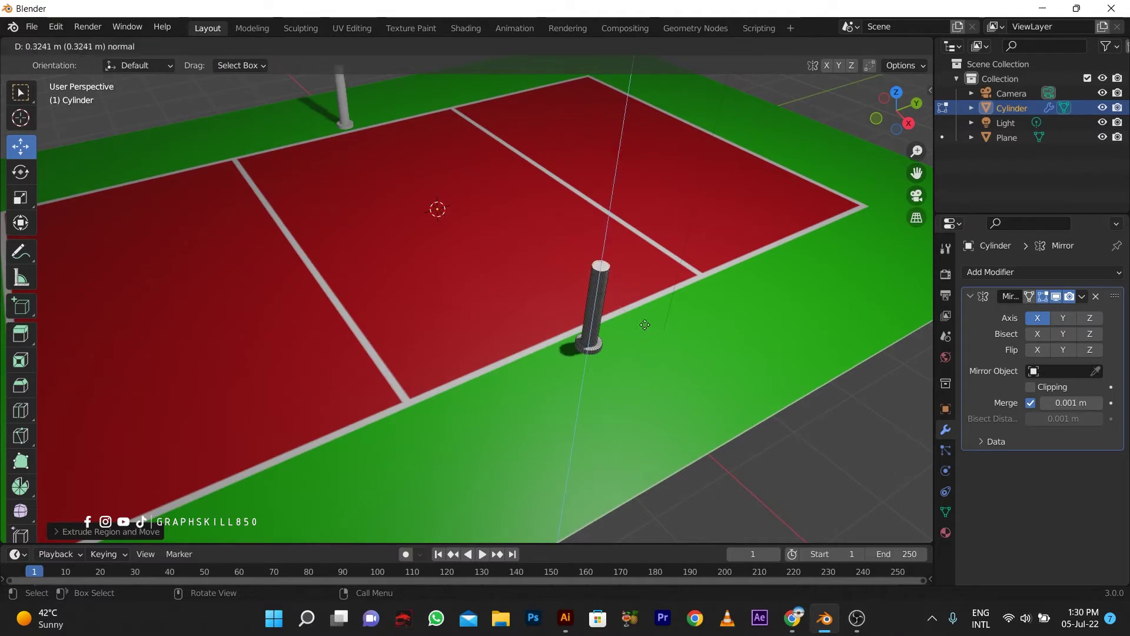
{"action": "left_click", "coordinate": [644, 316]}
{"action": "key", "text": "s"}
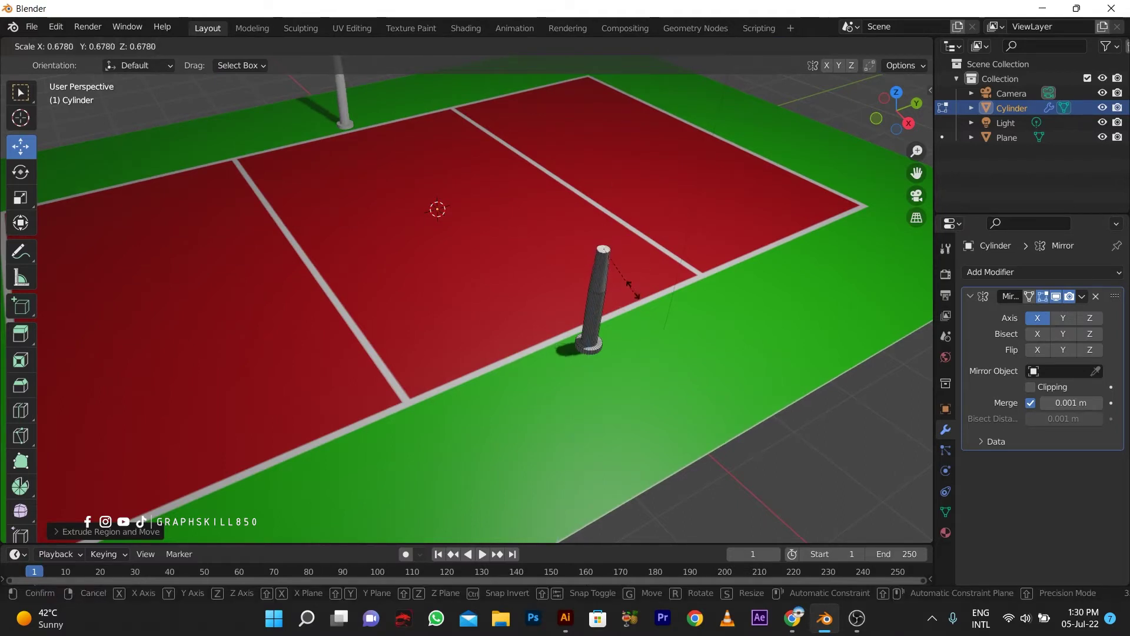
{"action": "left_click", "coordinate": [626, 280]}
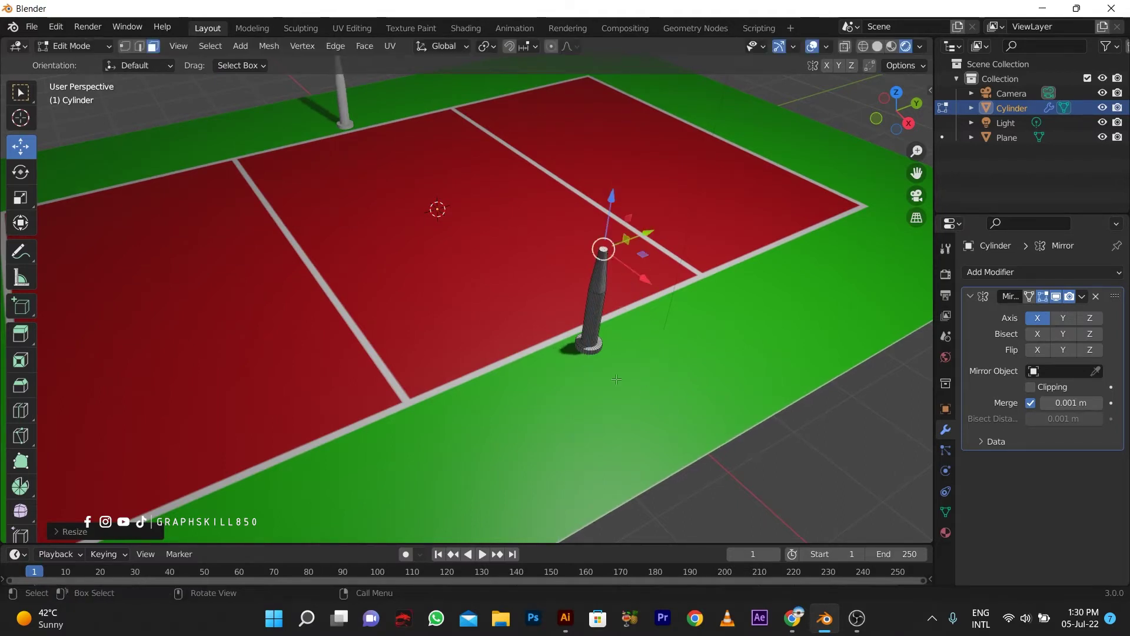
Step: Extrude the narrowed top face about 1.17 m upward as the slimmer upper section of the post
{"action": "middle_click_drag", "start_coordinate": [617, 380], "coordinate": [631, 489]}
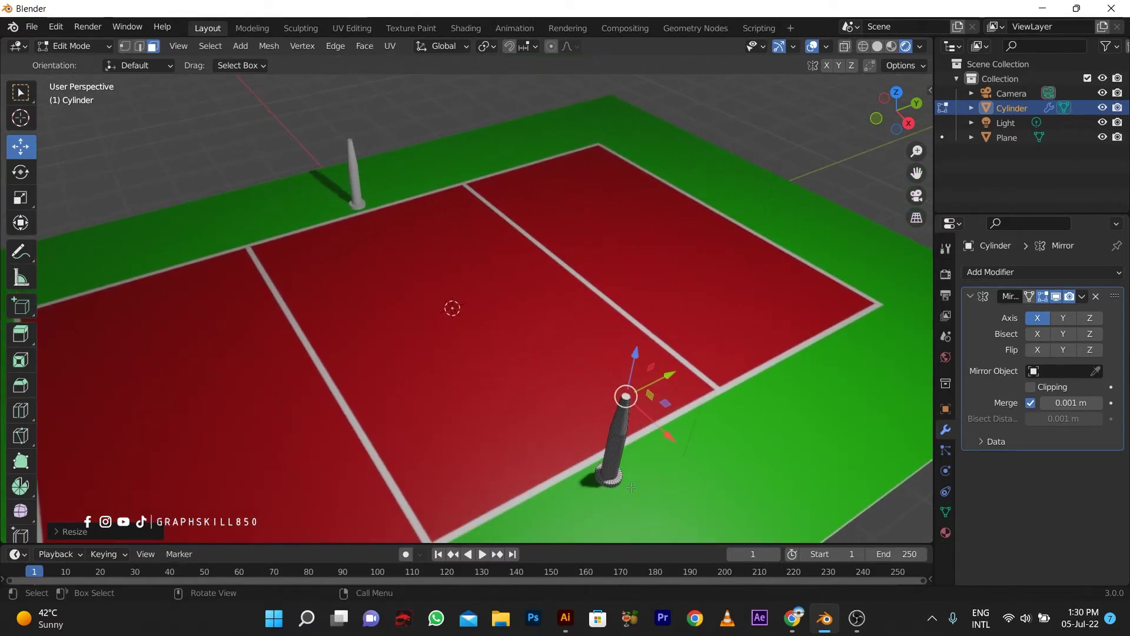
{"action": "key", "text": "e"}
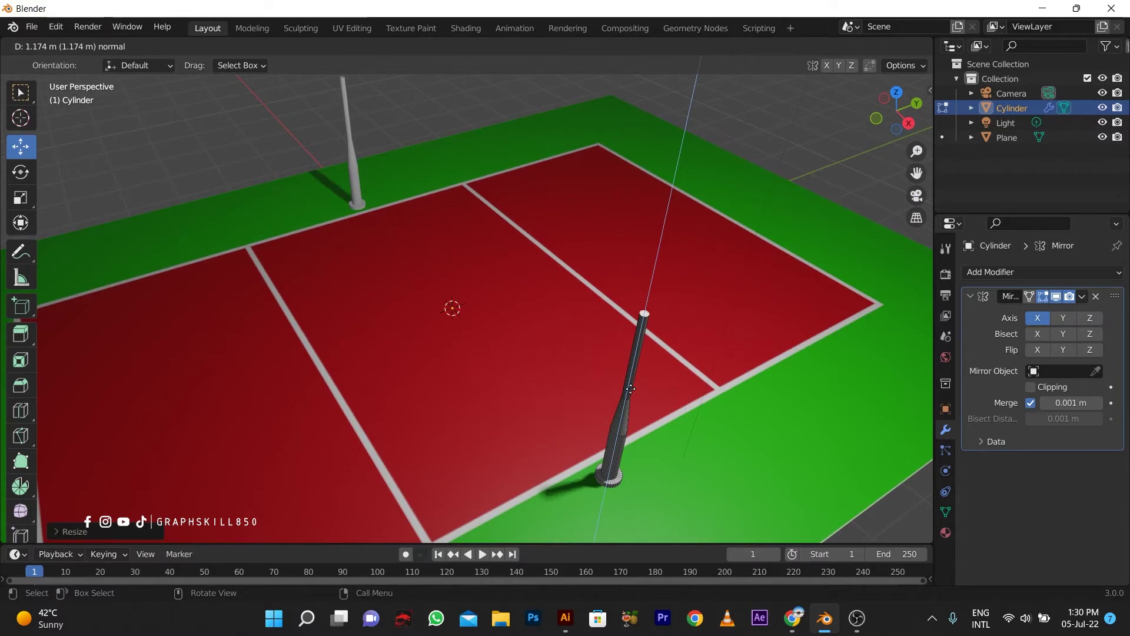
{"action": "left_click", "coordinate": [630, 389]}
Step: Extrude the post's top face about 0.1 m and scale it up about 2.2 times to flare the tip
{"action": "middle_click_drag", "start_coordinate": [631, 389], "coordinate": [531, 342]}
{"action": "scroll", "coordinate": [577, 297], "scroll_direction": "up", "scroll_amount": 2}
{"action": "key", "text": "e"}
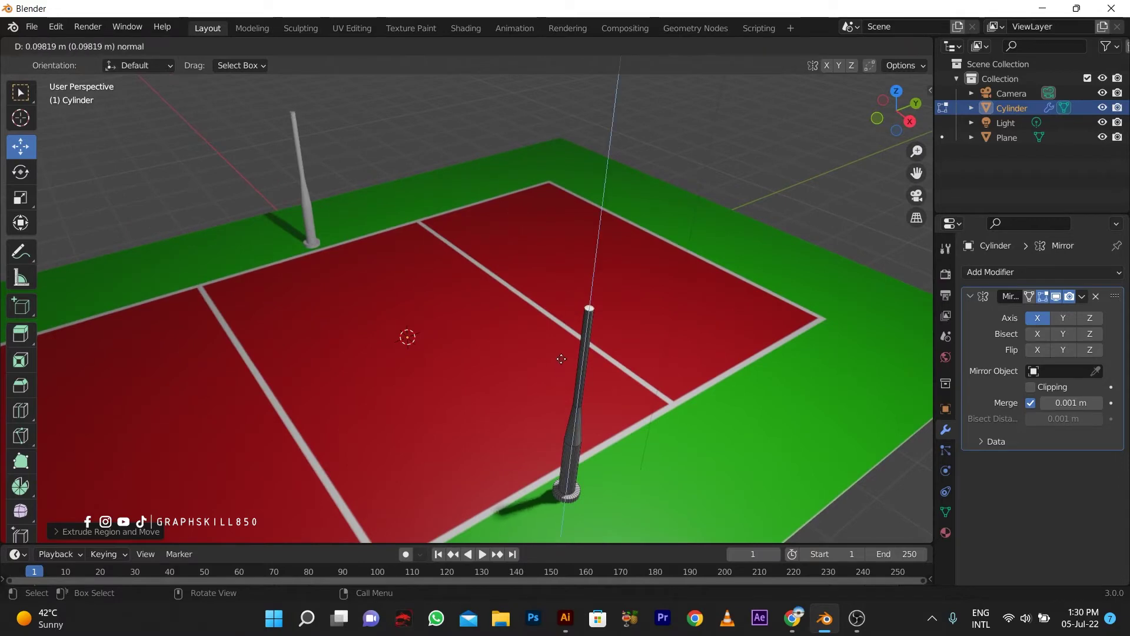
{"action": "left_click", "coordinate": [561, 359]}
{"action": "key", "text": "s"}
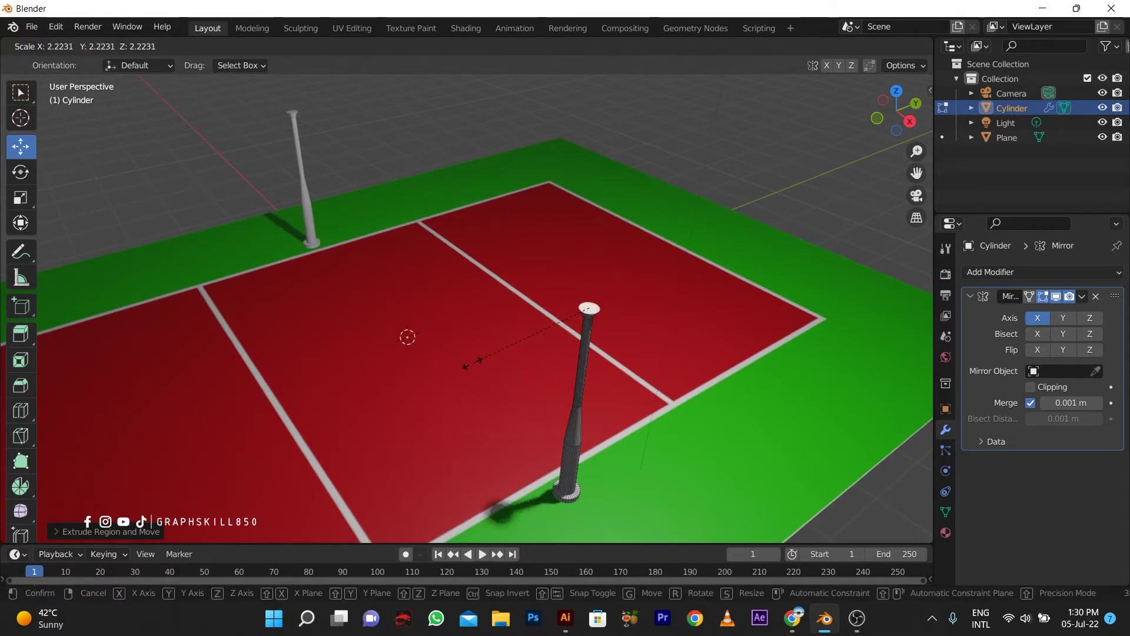
{"action": "left_click", "coordinate": [469, 369]}
Step: Extrude the flared tip upward into a short cap and bevel it into a rounded knob, finishing in object mode
{"action": "key", "text": "e"}
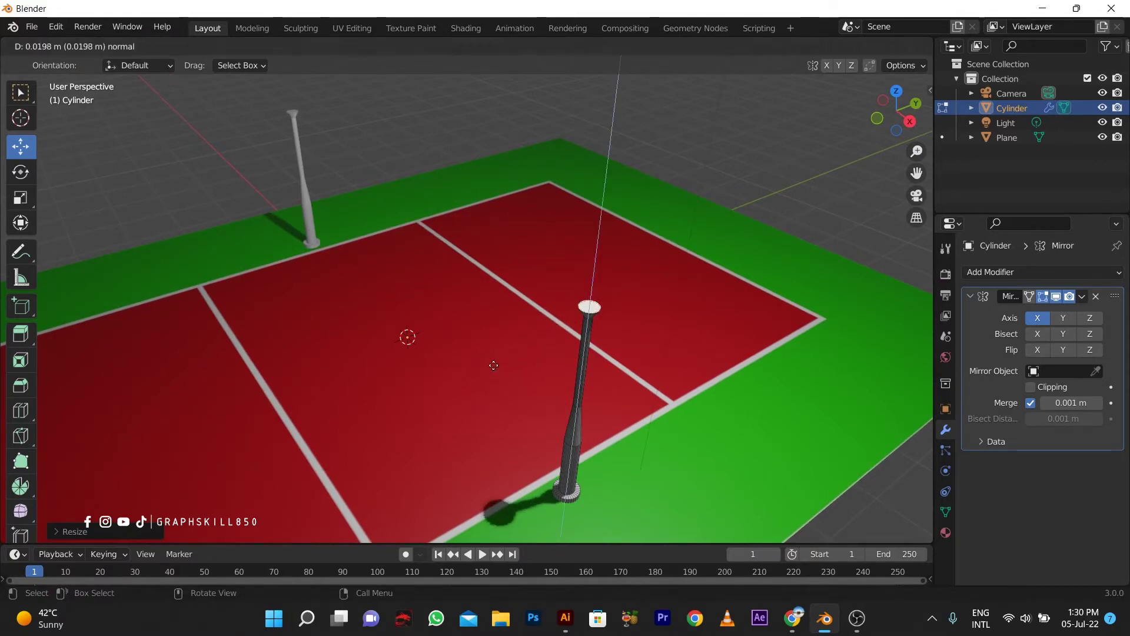
{"action": "left_click", "coordinate": [501, 368]}
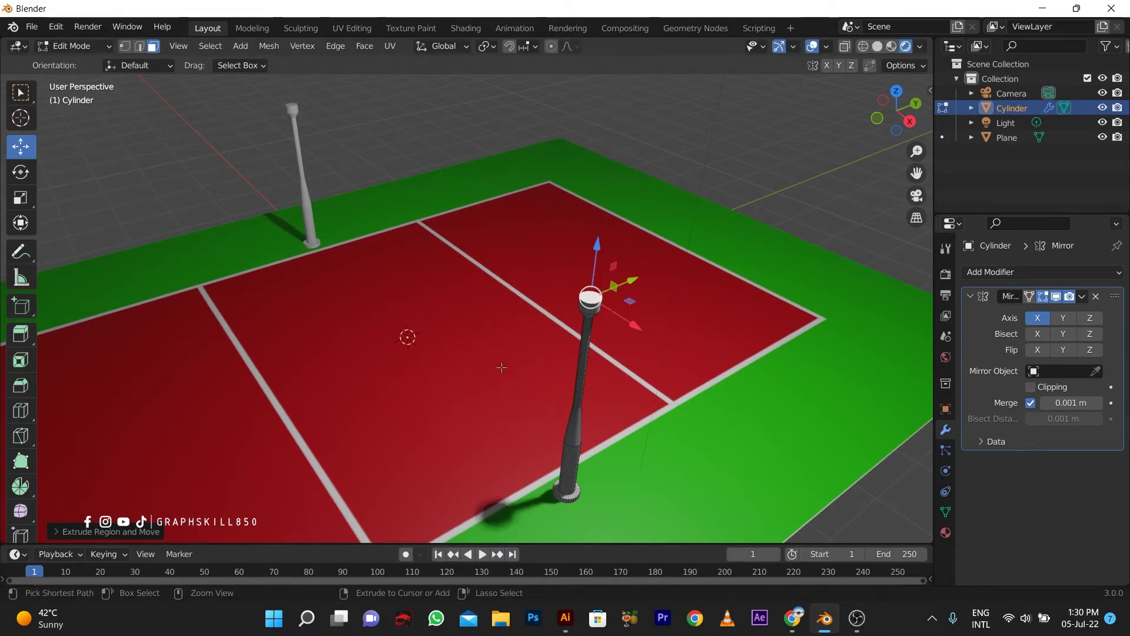
{"action": "key", "text": "ctrl+b"}
{"action": "scroll", "coordinate": [499, 382], "scroll_direction": "up", "scroll_amount": 6}
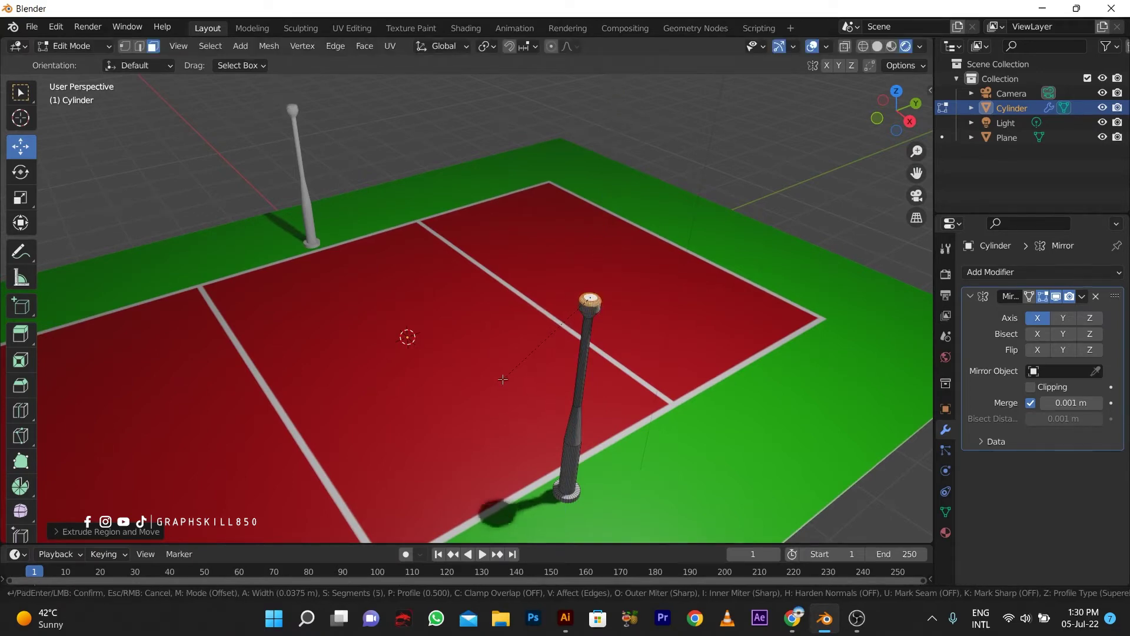
{"action": "left_click", "coordinate": [507, 395]}
{"action": "key", "text": "Tab"}
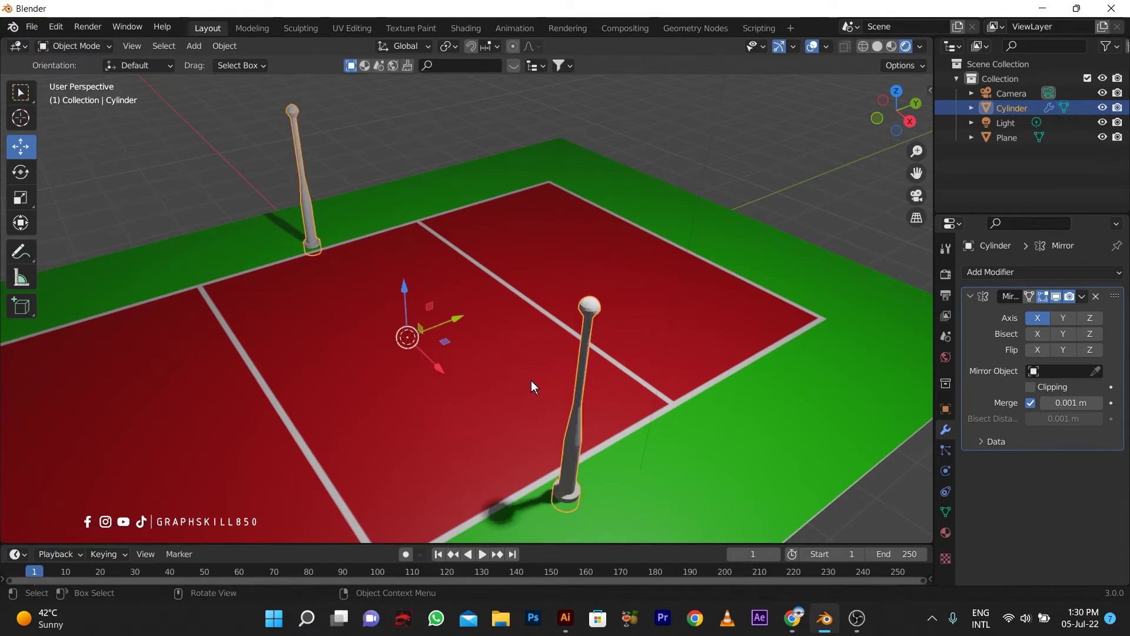
Step: Add a mesh plane at the court's centre and raise it above the ground for the net
{"action": "scroll", "coordinate": [531, 380], "scroll_direction": "down", "scroll_amount": 2}
{"action": "middle_click_drag", "start_coordinate": [531, 381], "coordinate": [486, 389]}
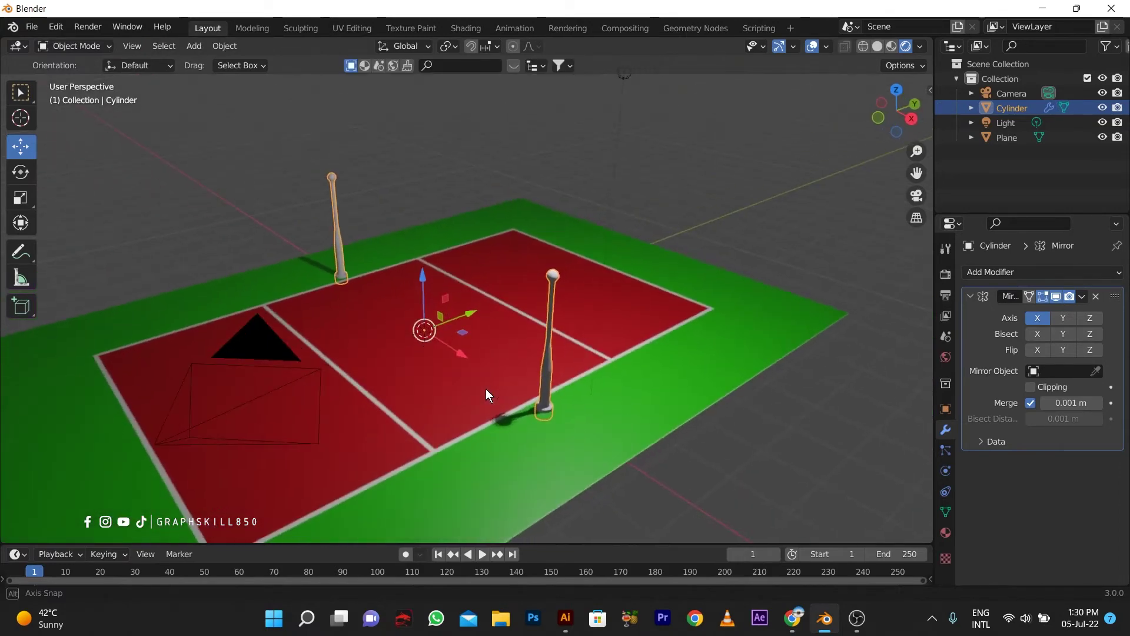
{"action": "scroll", "coordinate": [387, 330], "scroll_direction": "up", "scroll_amount": 2}
{"action": "key", "text": "shift+a"}
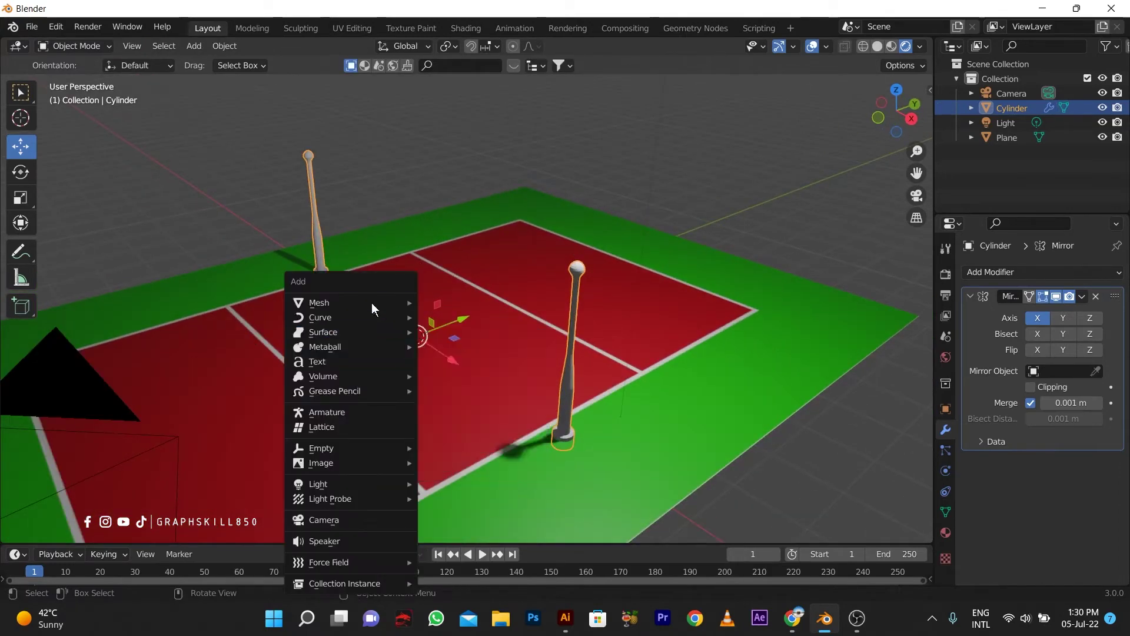
{"action": "mouse_move", "coordinate": [366, 303]}
{"action": "left_click", "coordinate": [445, 303]}
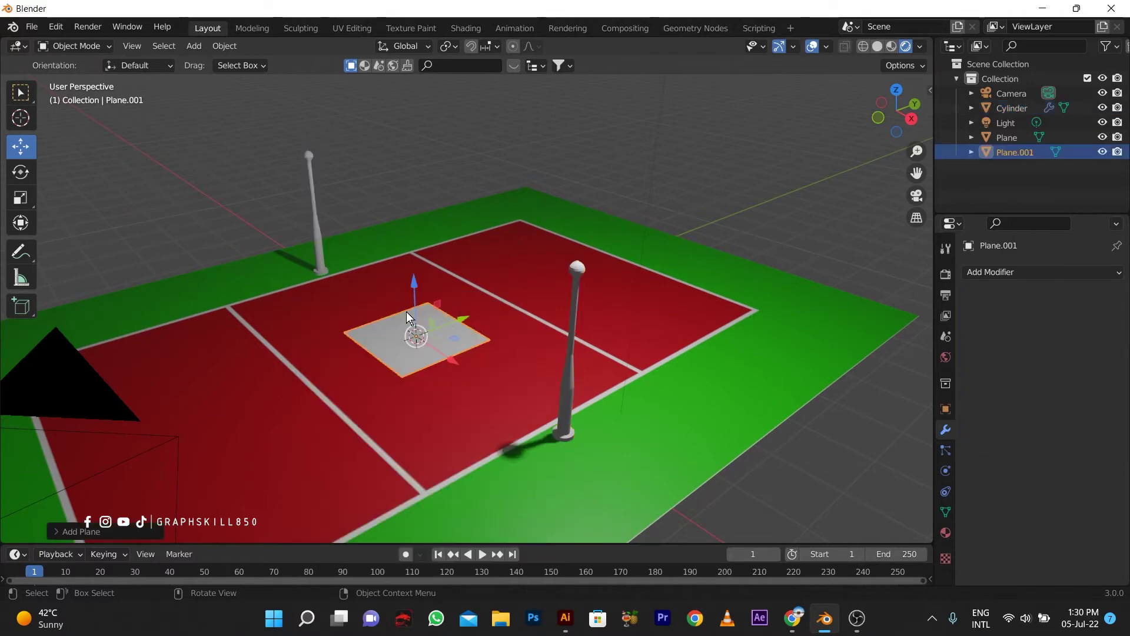
{"action": "left_click_drag", "start_coordinate": [408, 314], "coordinate": [415, 242]}
Step: Rotate the new plane upright about the X axis and scale it along Z into a low, wide strip
{"action": "left_click", "coordinate": [20, 174]}
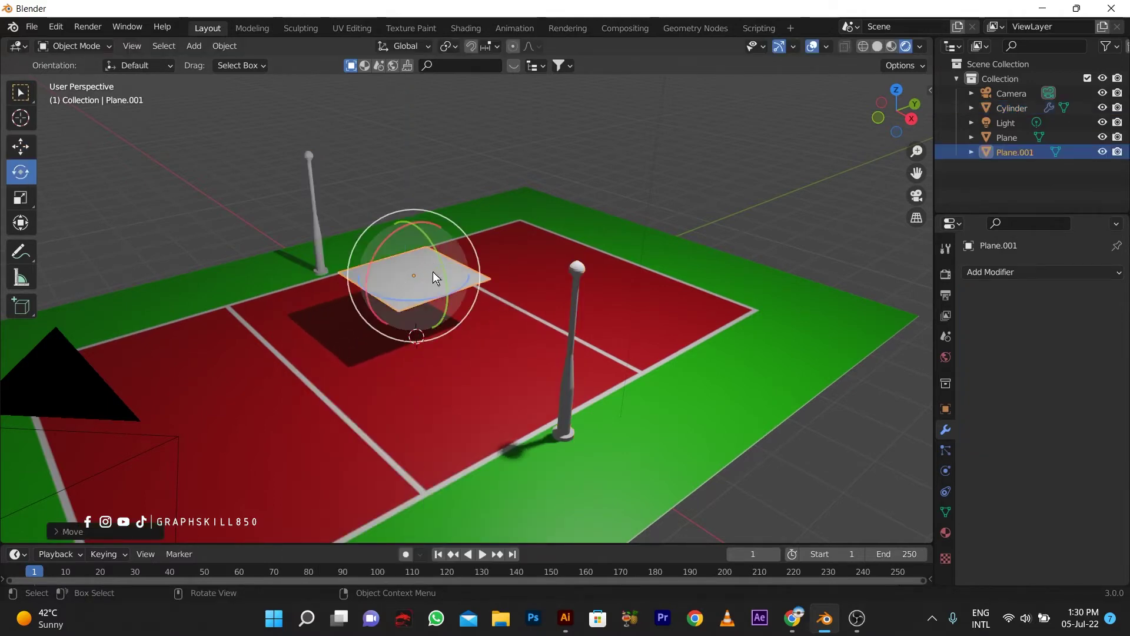
{"action": "left_click_drag", "start_coordinate": [360, 267], "coordinate": [401, 336]}
{"action": "key", "text": "KP_1"}
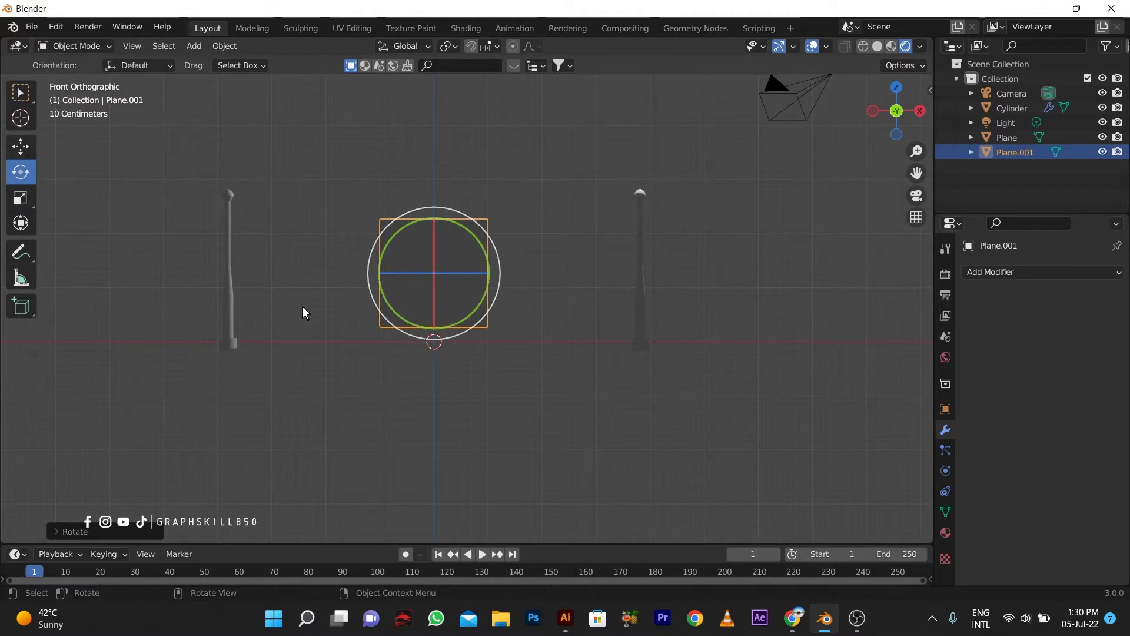
{"action": "key", "text": "s"}
{"action": "key", "text": "z"}
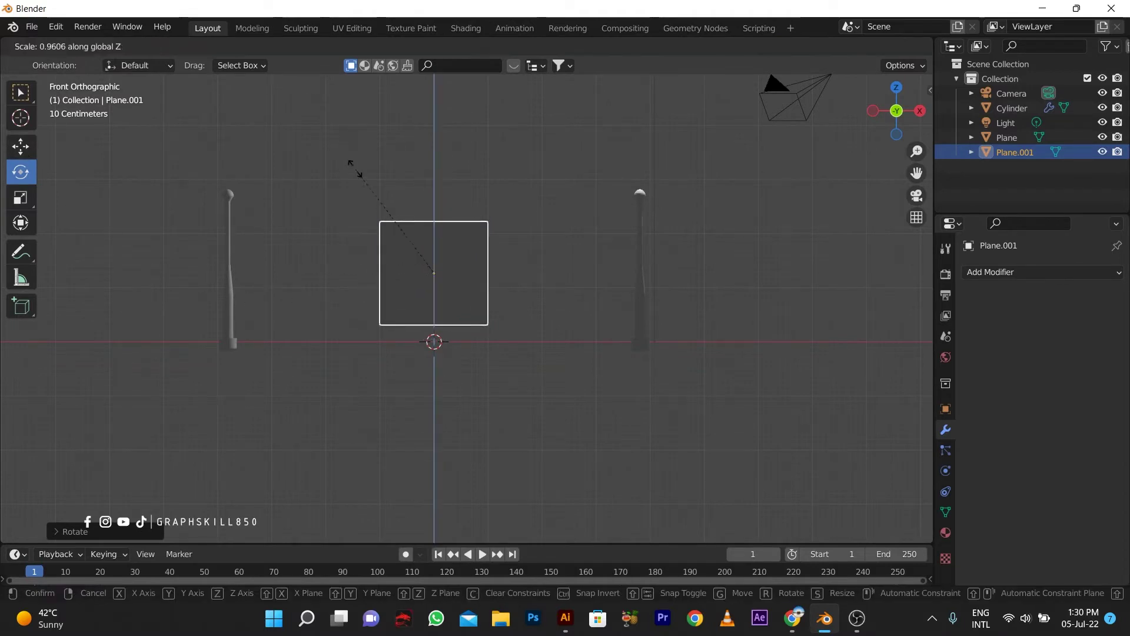
{"action": "left_click", "coordinate": [435, 211]}
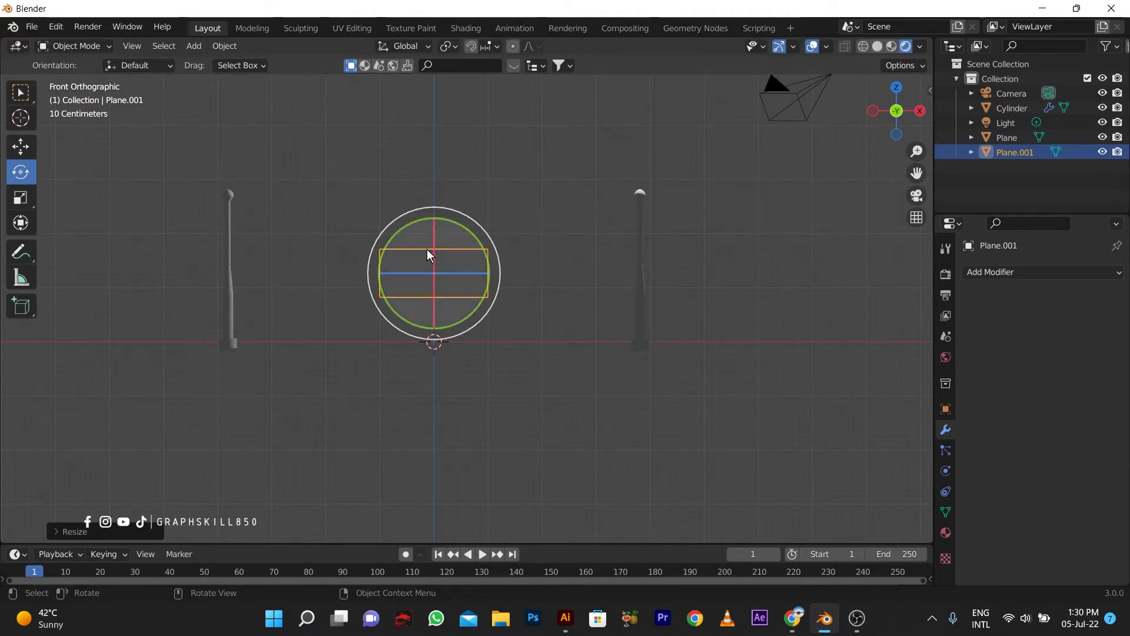
Step: In solid shading, raise the net plane near the post tops and move it along X against the post on the +X side
{"action": "left_click", "coordinate": [18, 155]}
{"action": "left_click", "coordinate": [877, 48]}
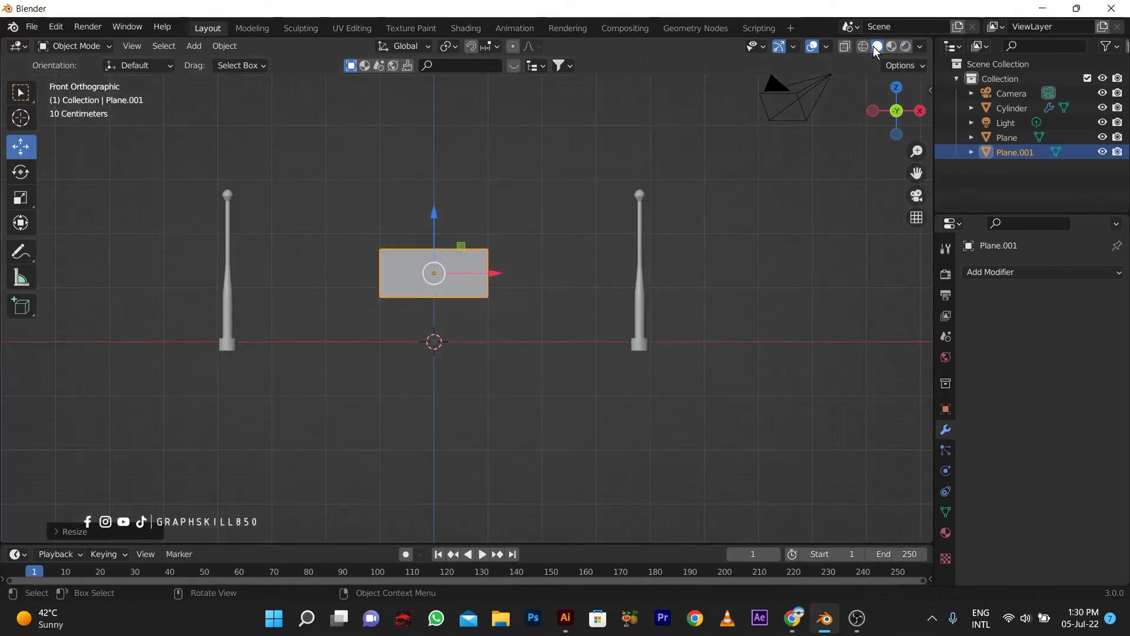
{"action": "left_click_drag", "start_coordinate": [437, 222], "coordinate": [437, 173]}
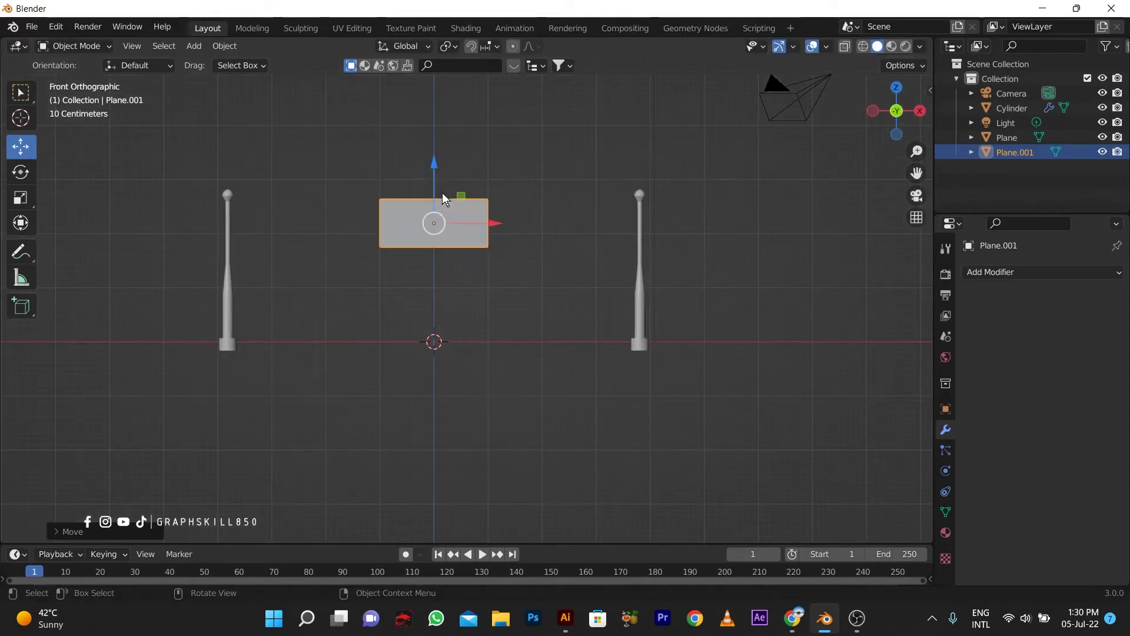
{"action": "left_click_drag", "start_coordinate": [466, 219], "coordinate": [616, 228]}
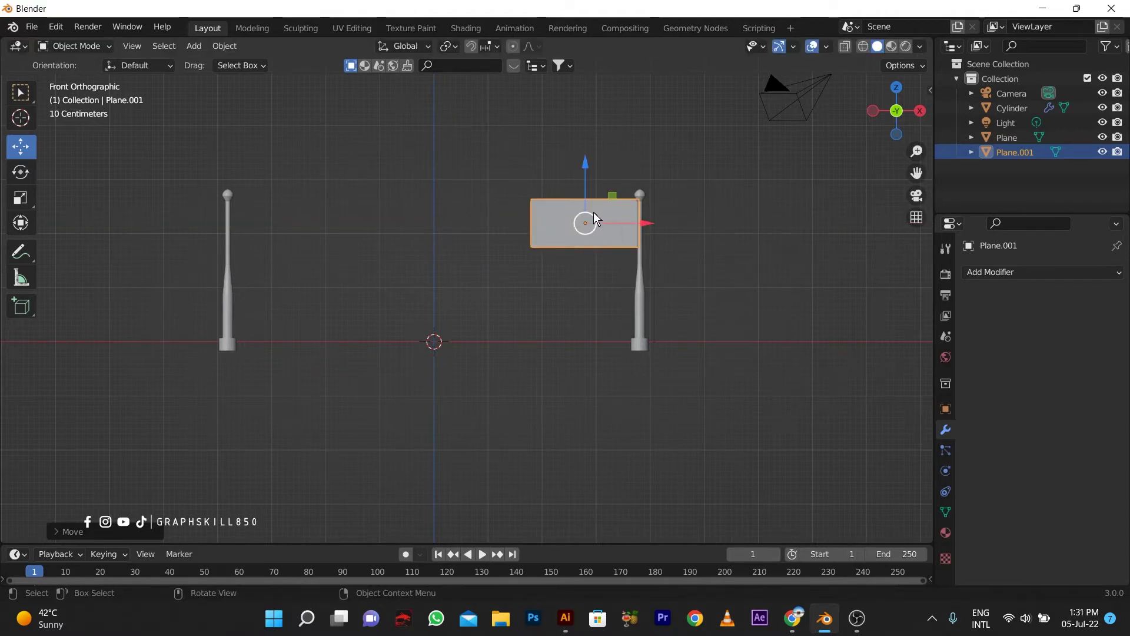
Step: Widen the net plane along the X axis and move it back midway between the two posts
{"action": "key", "text": "s"}
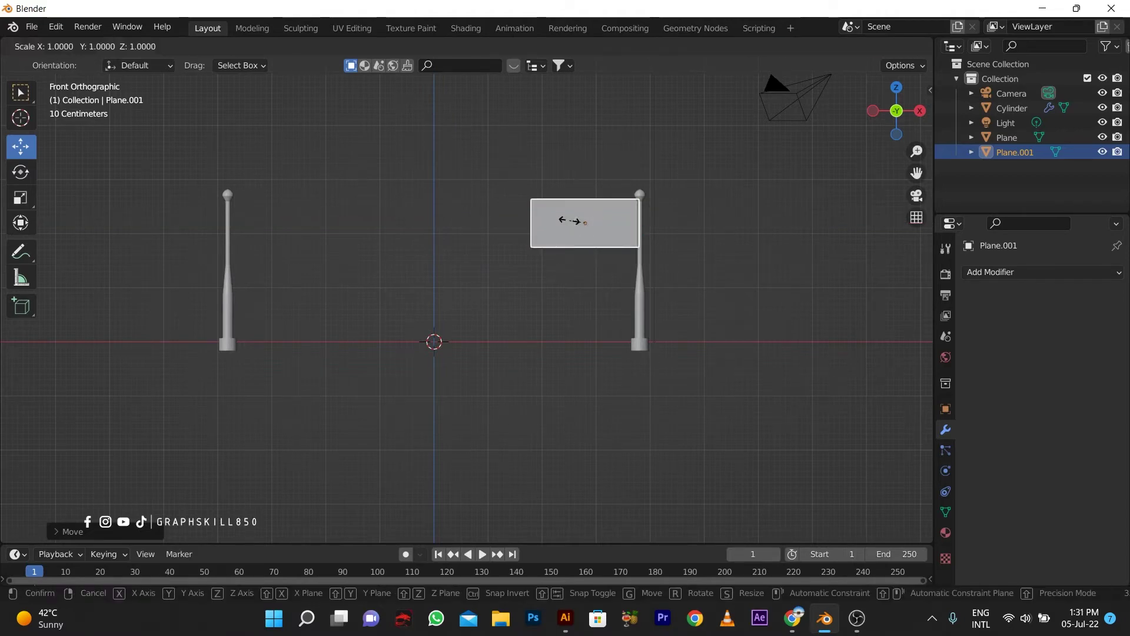
{"action": "key", "text": "y"}
{"action": "key", "text": "x"}
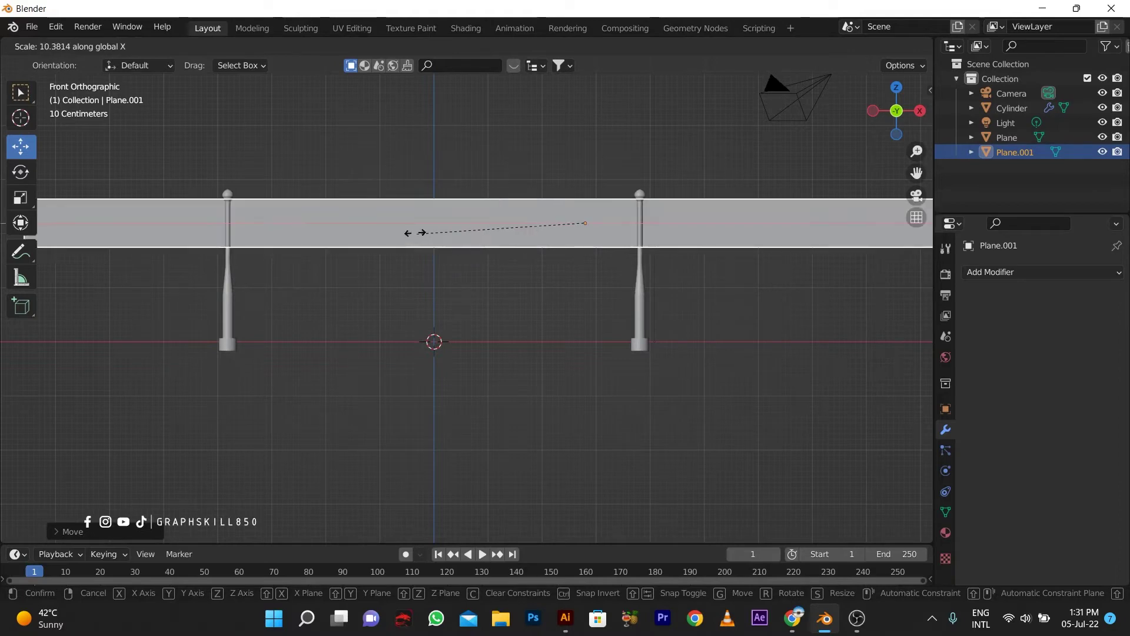
{"action": "left_click", "coordinate": [545, 224]}
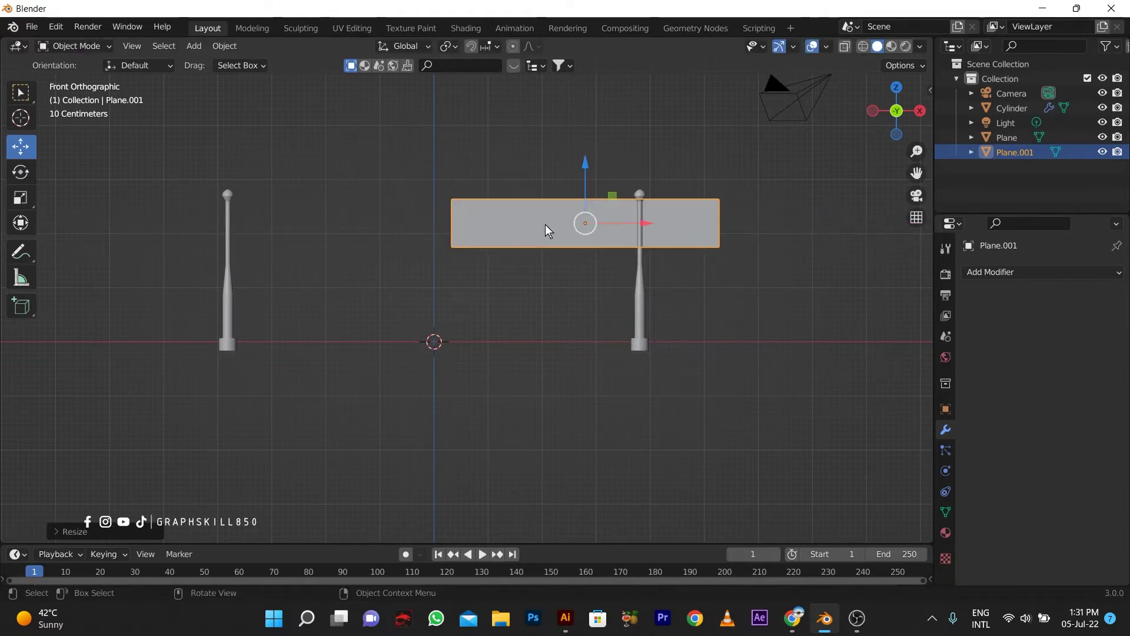
{"action": "left_click_drag", "start_coordinate": [623, 223], "coordinate": [475, 224]}
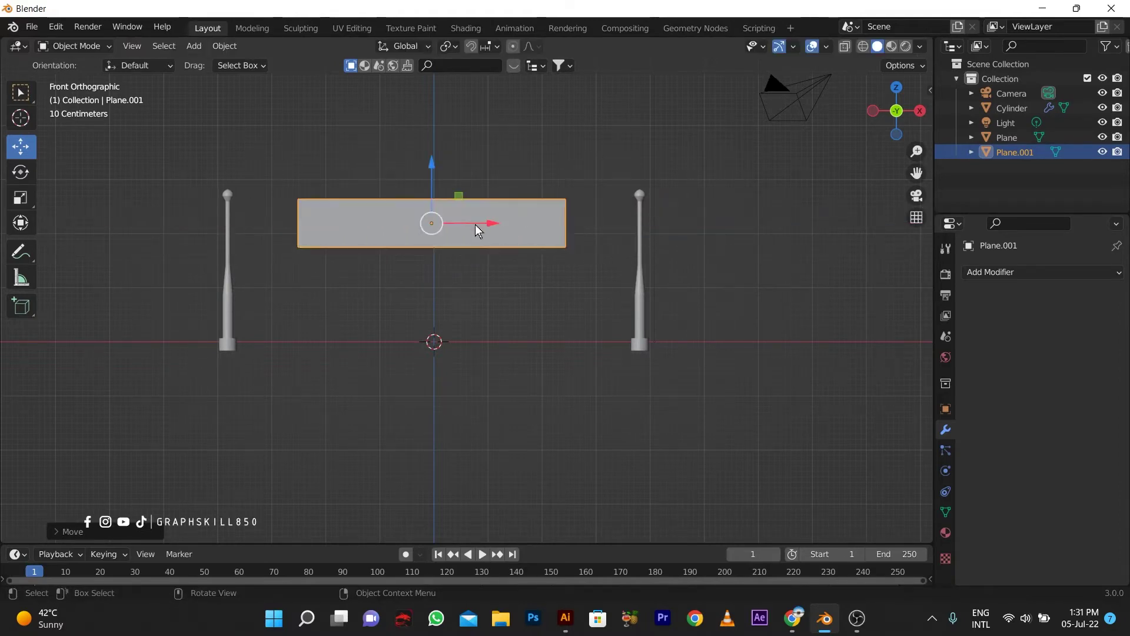
Step: Scale the net plane along X about 1.5 times to span both posts, centre it, and lower it just below the knobs
{"action": "key", "text": "s"}
{"action": "key", "text": "x"}
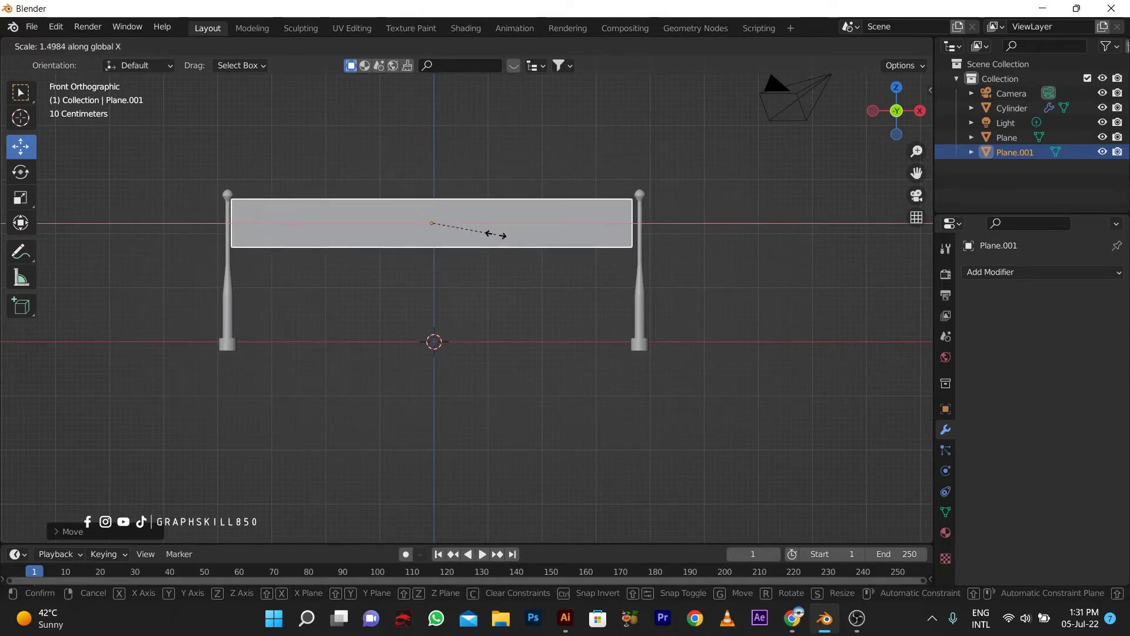
{"action": "left_click", "coordinate": [498, 237]}
{"action": "scroll", "coordinate": [463, 233], "scroll_direction": "up", "scroll_amount": 2}
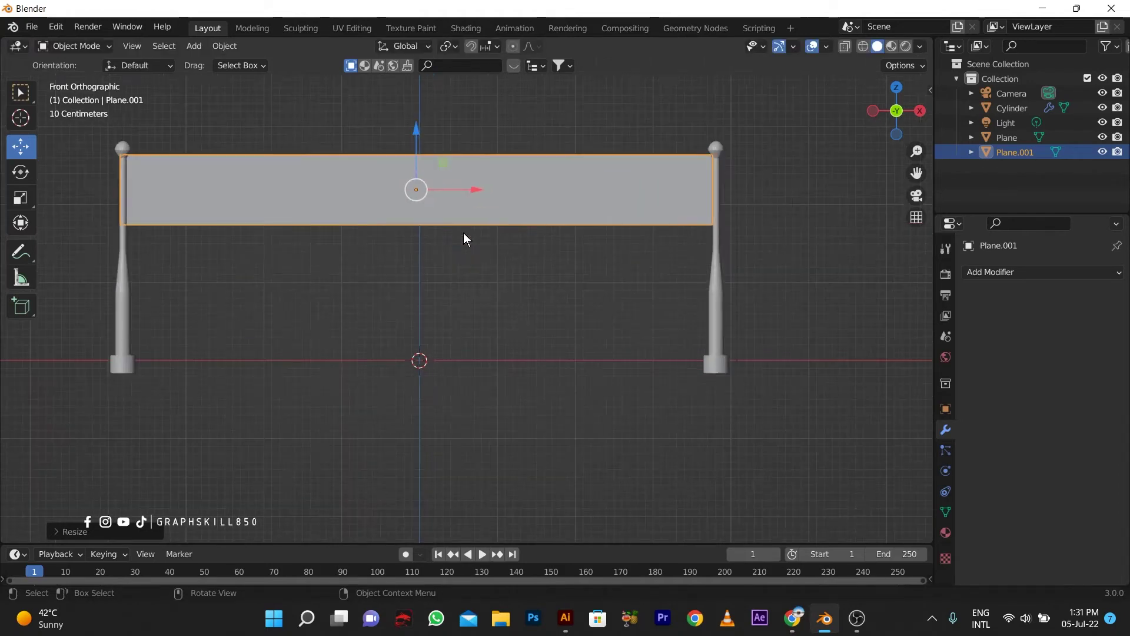
{"action": "left_click_drag", "start_coordinate": [447, 192], "coordinate": [452, 189]}
{"action": "left_click_drag", "start_coordinate": [419, 139], "coordinate": [416, 152]}
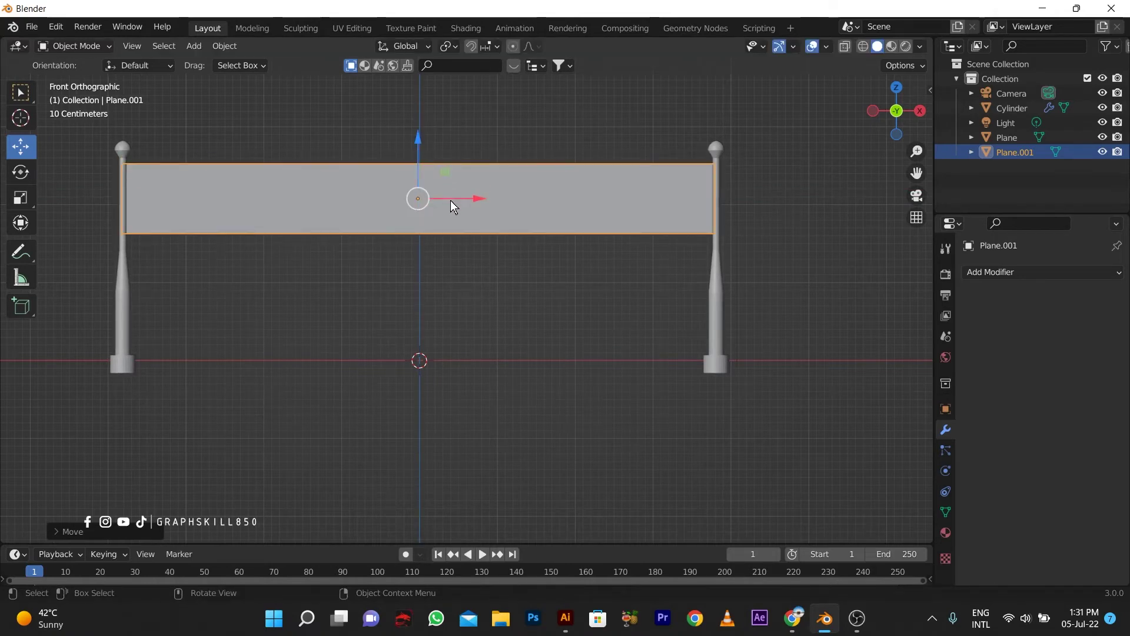
Step: Switch the viewport to wireframe shading with the net plane still selected
{"action": "key", "text": "Tab"}
{"action": "key", "text": "Tab"}
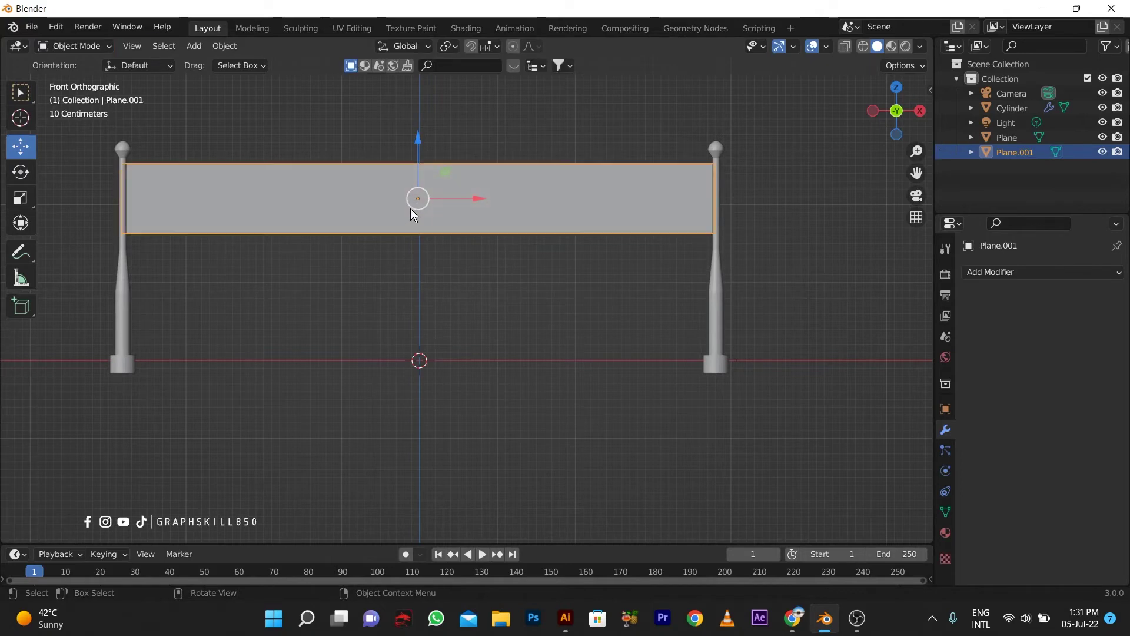
{"action": "left_click", "coordinate": [862, 47]}
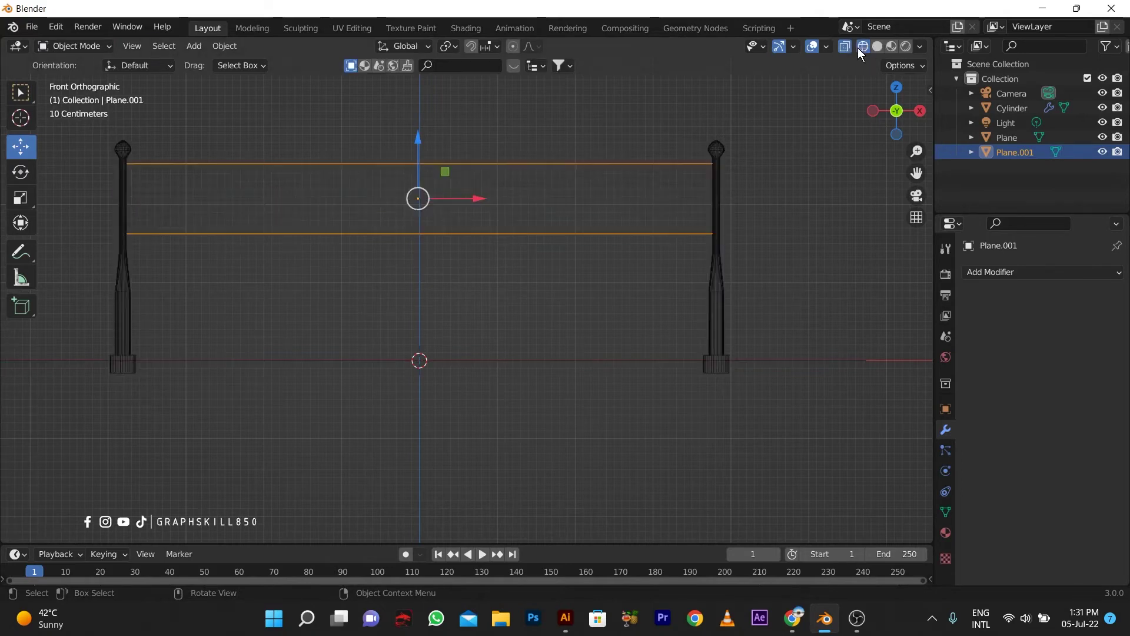
{"action": "right_click", "coordinate": [432, 174]}
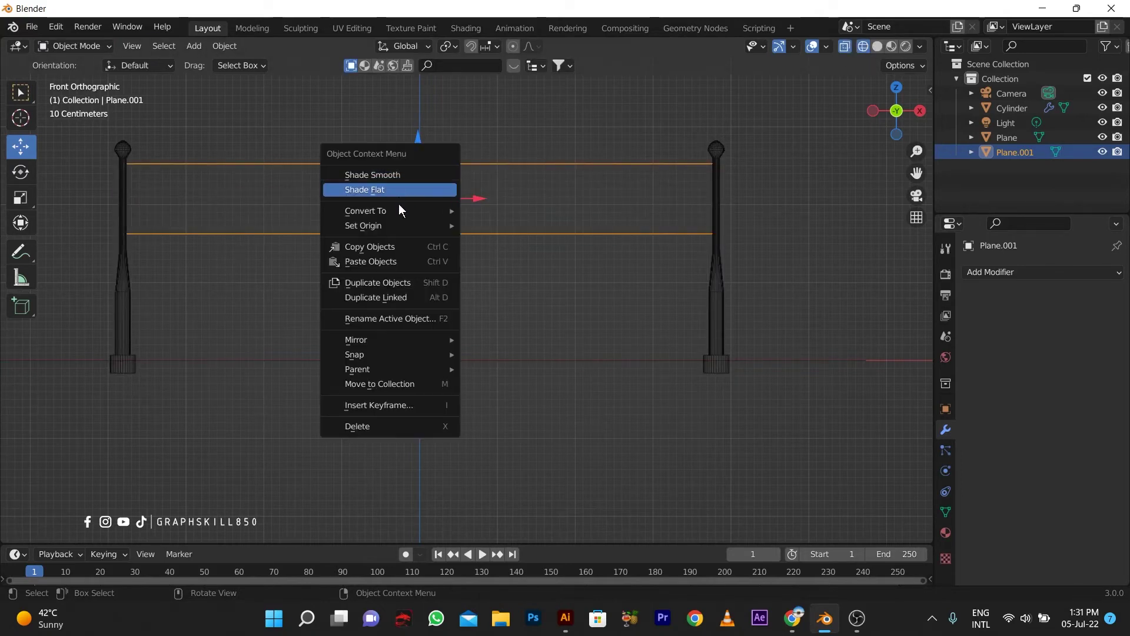
{"action": "key", "text": "Escape"}
Step: Try subdividing the net plane's face with 8 cuts
{"action": "key", "text": "Tab"}
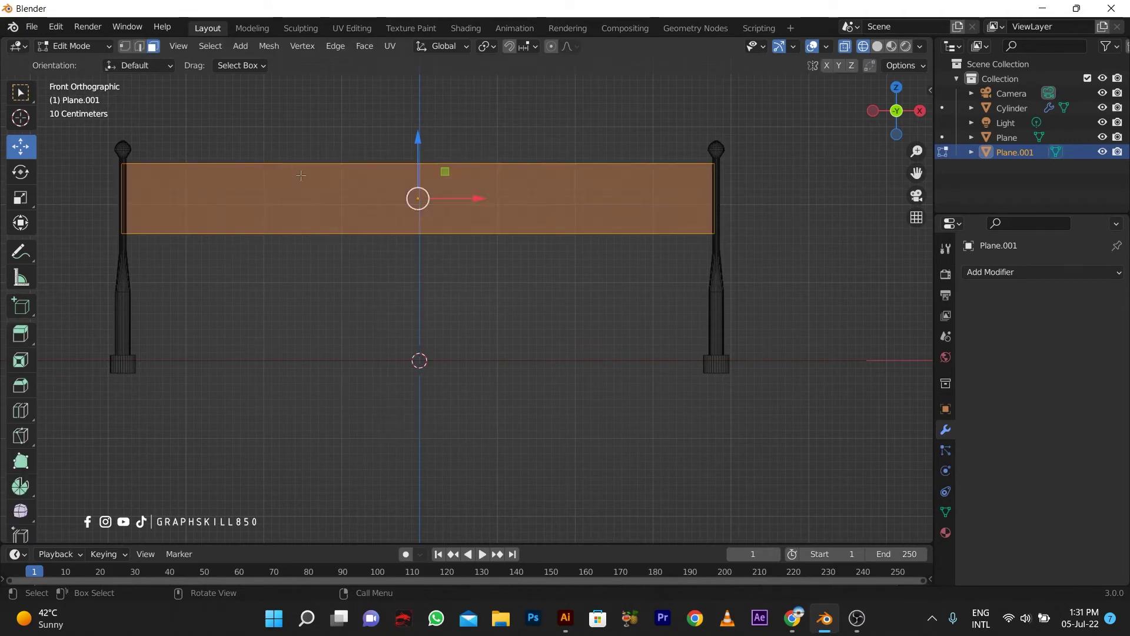
{"action": "right_click", "coordinate": [301, 176]}
{"action": "left_click", "coordinate": [294, 180]}
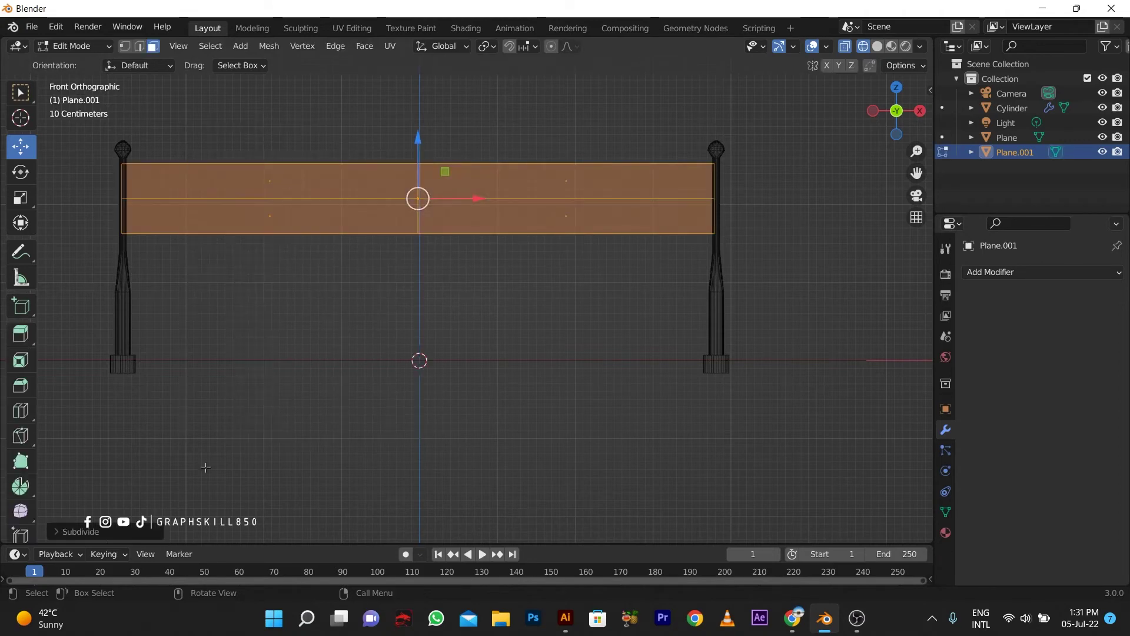
{"action": "left_click", "coordinate": [117, 532]}
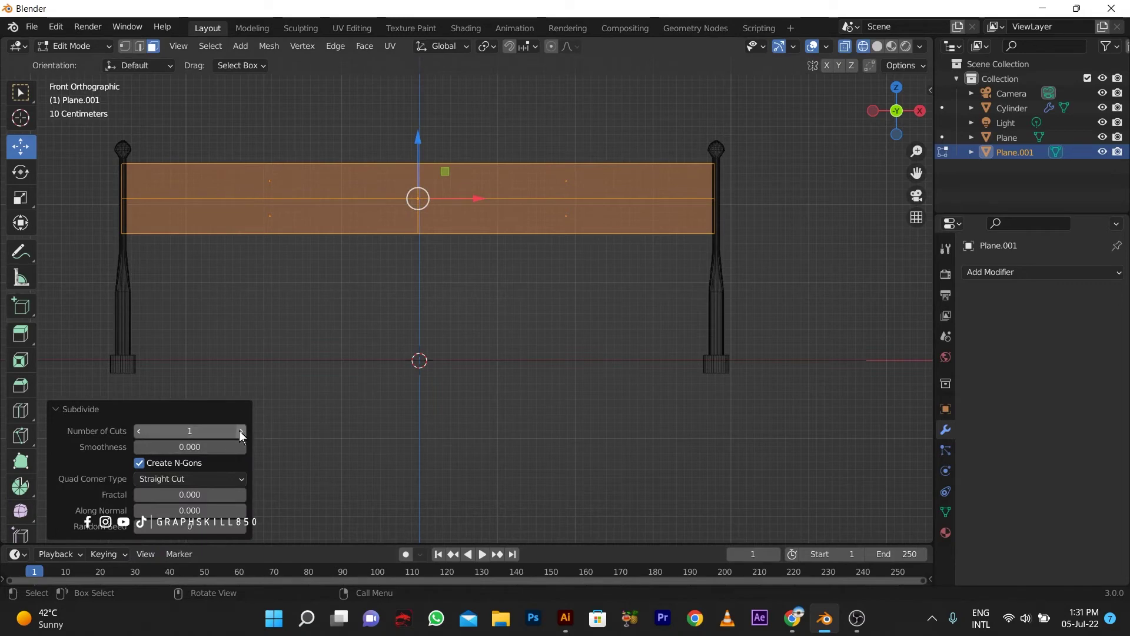
{"action": "left_click", "coordinate": [241, 431]}
{"action": "left_click", "coordinate": [241, 431]}
{"action": "left_click", "coordinate": [242, 431]}
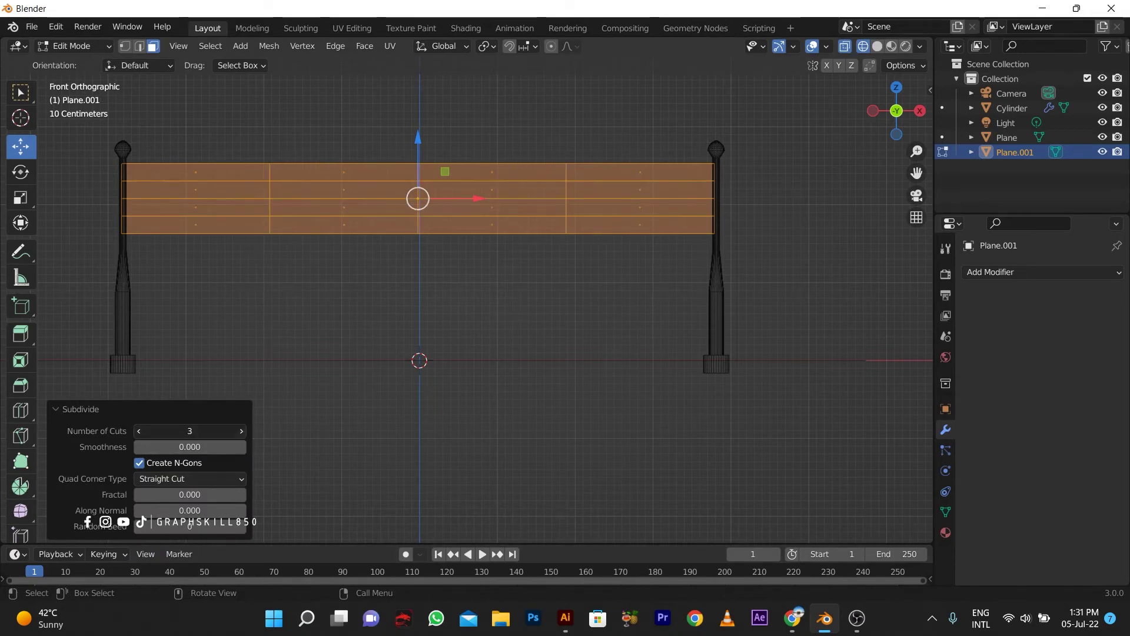
{"action": "left_click", "coordinate": [242, 431]}
{"action": "left_click", "coordinate": [241, 431]}
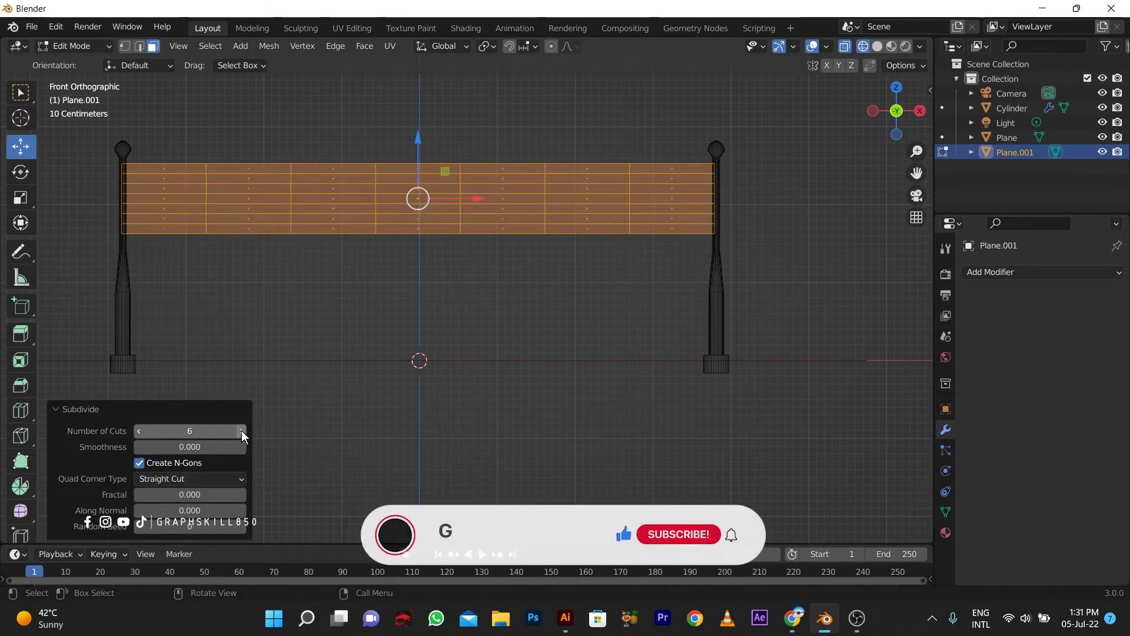
{"action": "left_click", "coordinate": [241, 431]}
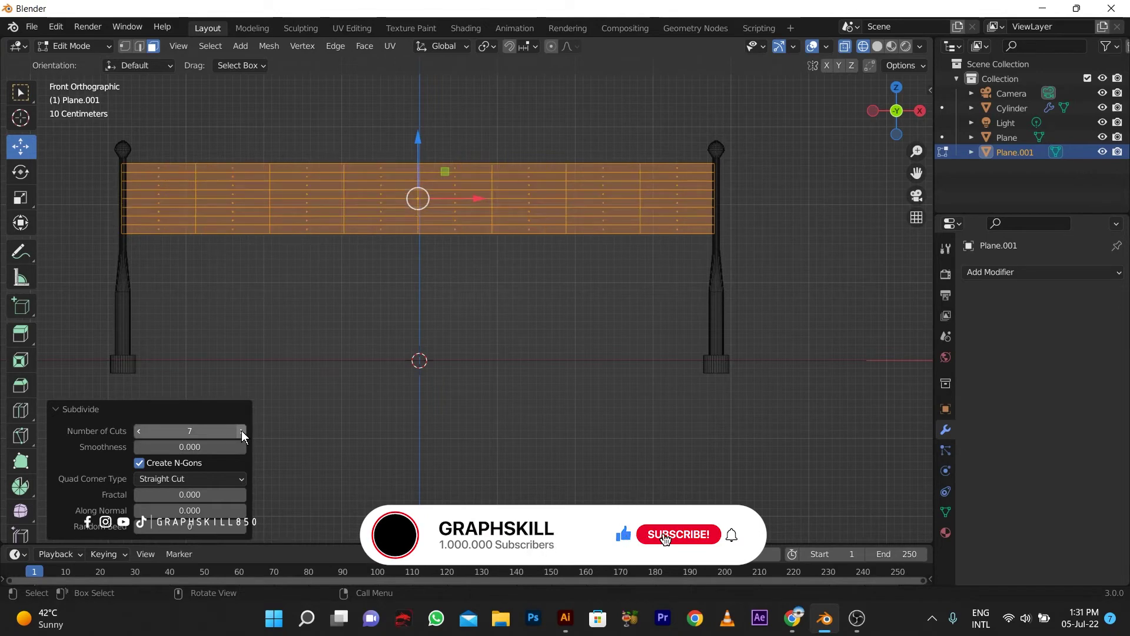
{"action": "left_click", "coordinate": [242, 431]}
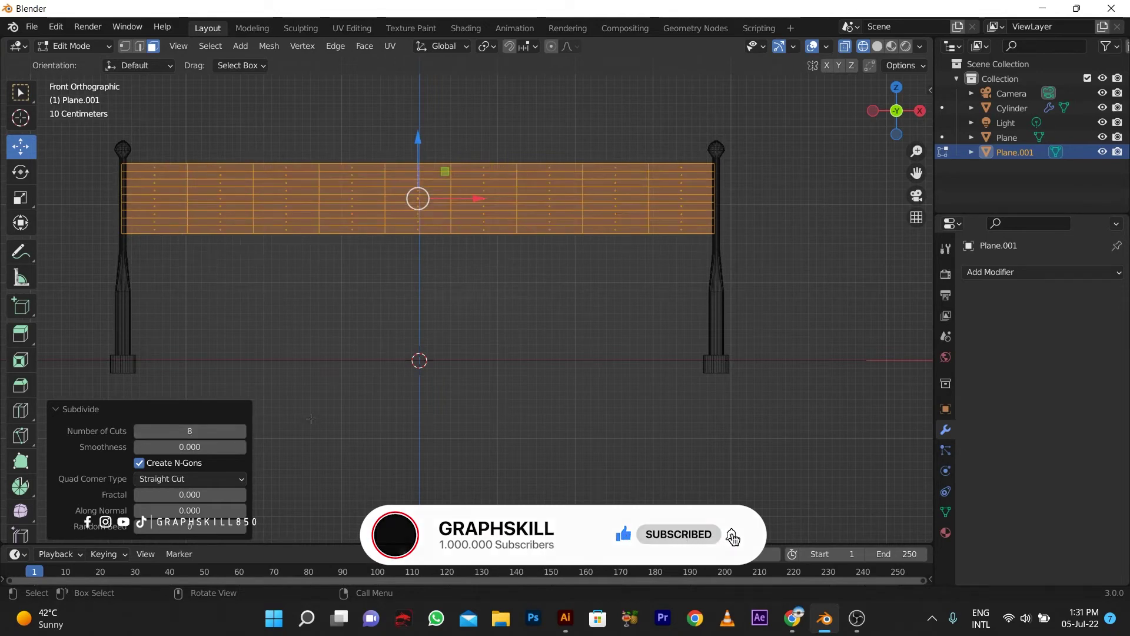
Step: Undo the net plane's subdivision, going back to its single undivided face
{"action": "key", "text": "ctrl+z"}
{"action": "key", "text": "ctrl+z"}
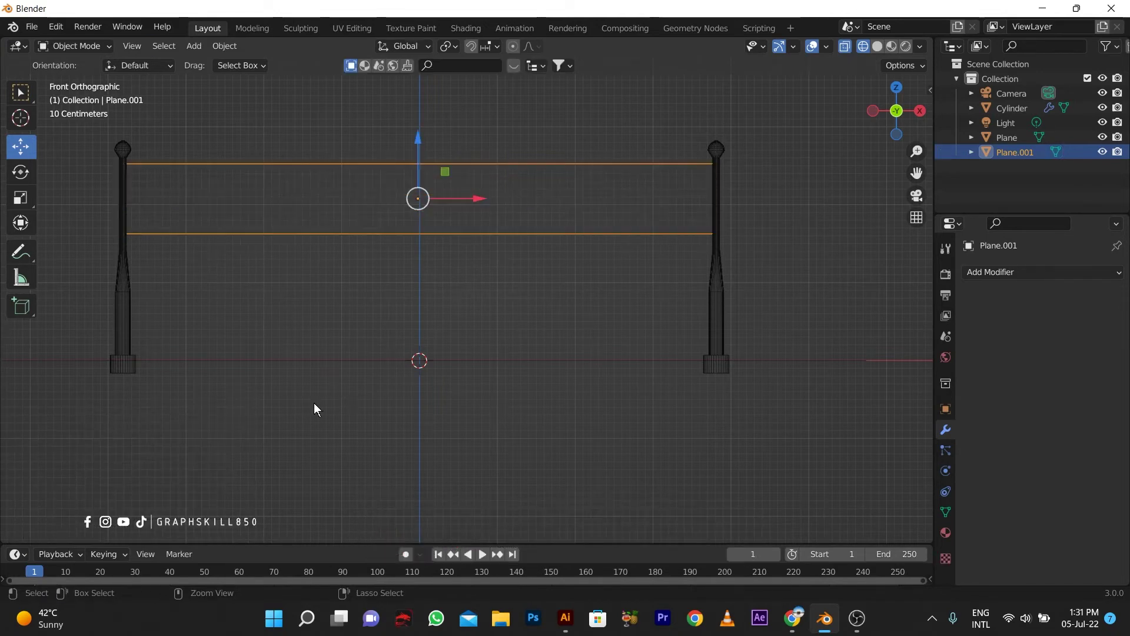
{"action": "key", "text": "ctrl+shift+z"}
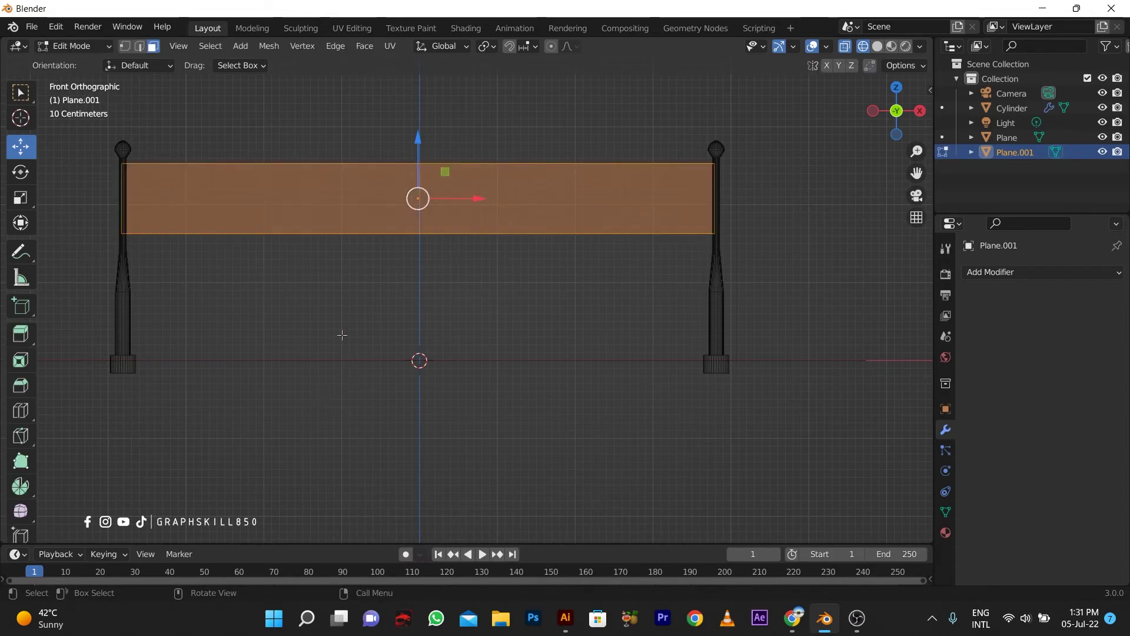
Step: Apply the net plane's location, rotation and scale in Object Mode
{"action": "key", "text": "Tab"}
{"action": "key", "text": "ctrl+a"}
{"action": "left_click", "coordinate": [302, 326]}
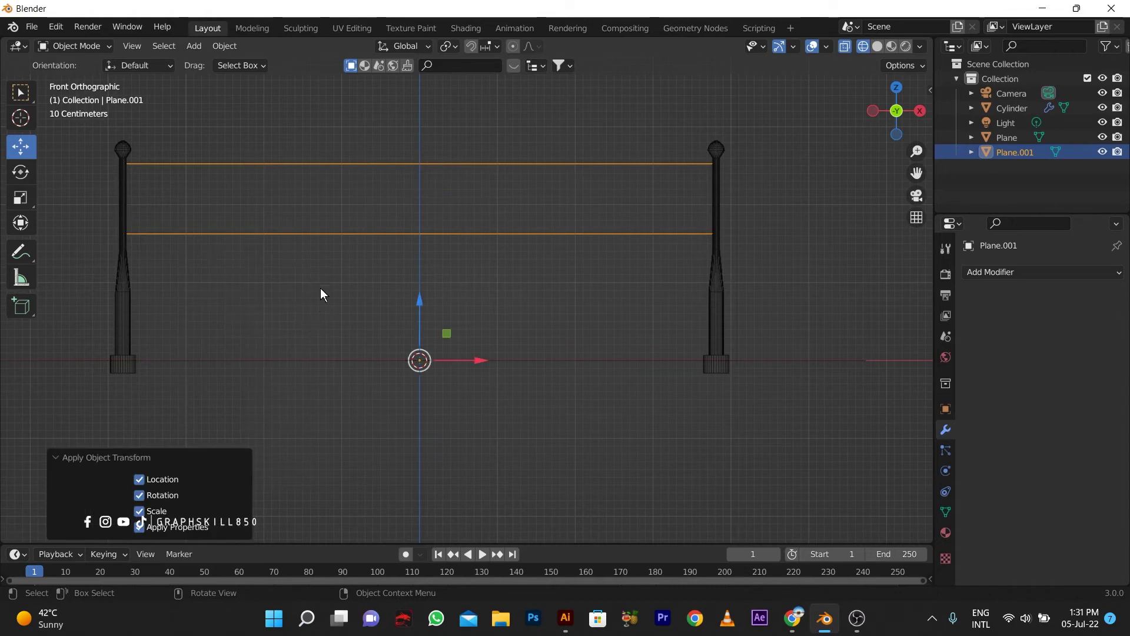
Step: Subdivide the net plane's face again with 10 cuts and return to Object Mode
{"action": "key", "text": "Tab"}
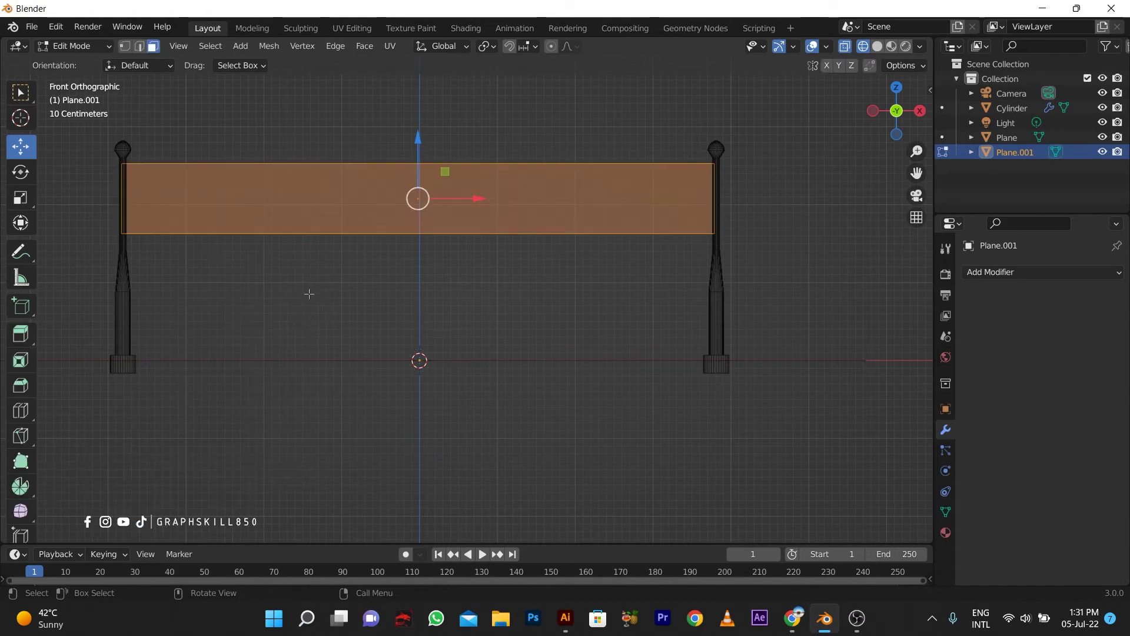
{"action": "right_click", "coordinate": [341, 212]}
{"action": "left_click", "coordinate": [338, 212]}
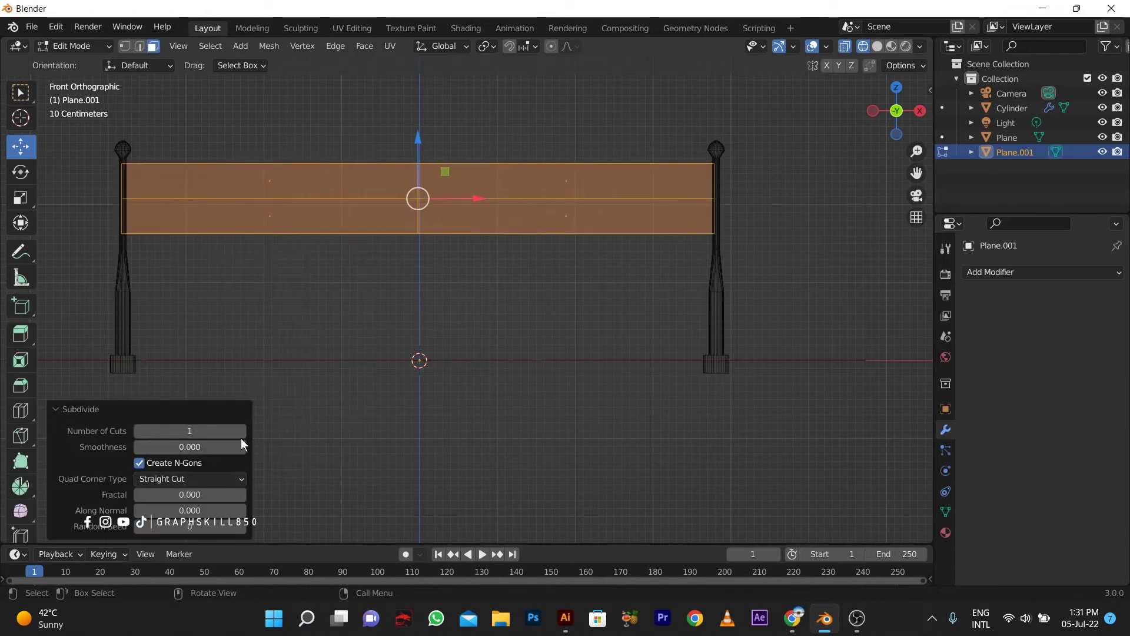
{"action": "left_click", "coordinate": [242, 431]}
{"action": "left_click", "coordinate": [242, 431]}
{"action": "left_click", "coordinate": [242, 431]}
{"action": "left_click", "coordinate": [242, 431]}
{"action": "left_click", "coordinate": [242, 431]}
{"action": "left_click", "coordinate": [242, 431]}
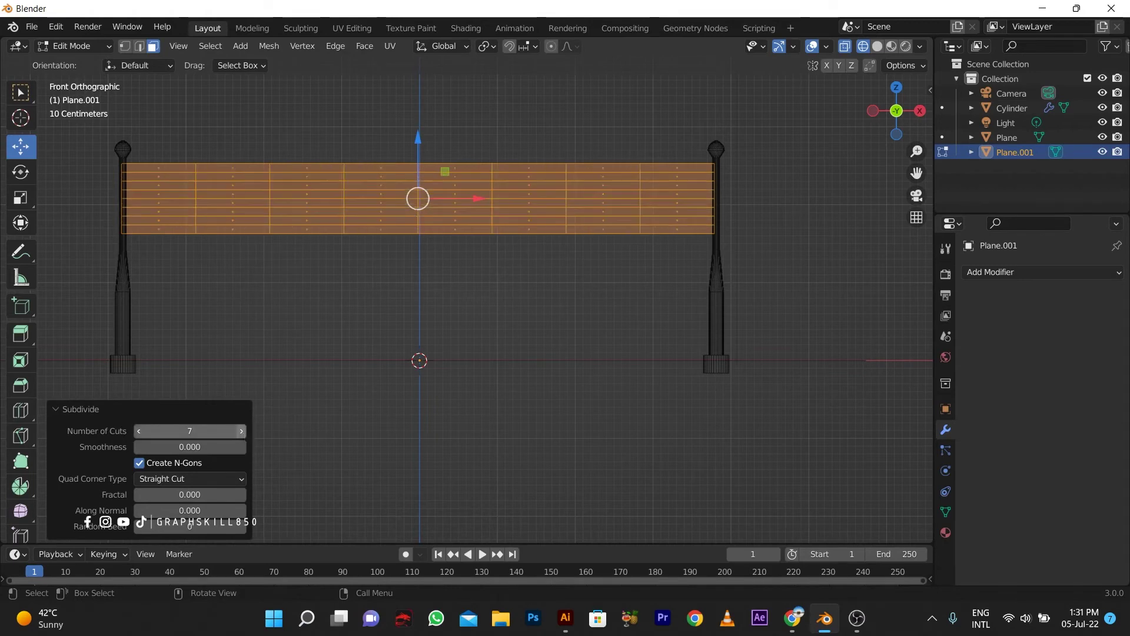
{"action": "left_click", "coordinate": [242, 431]}
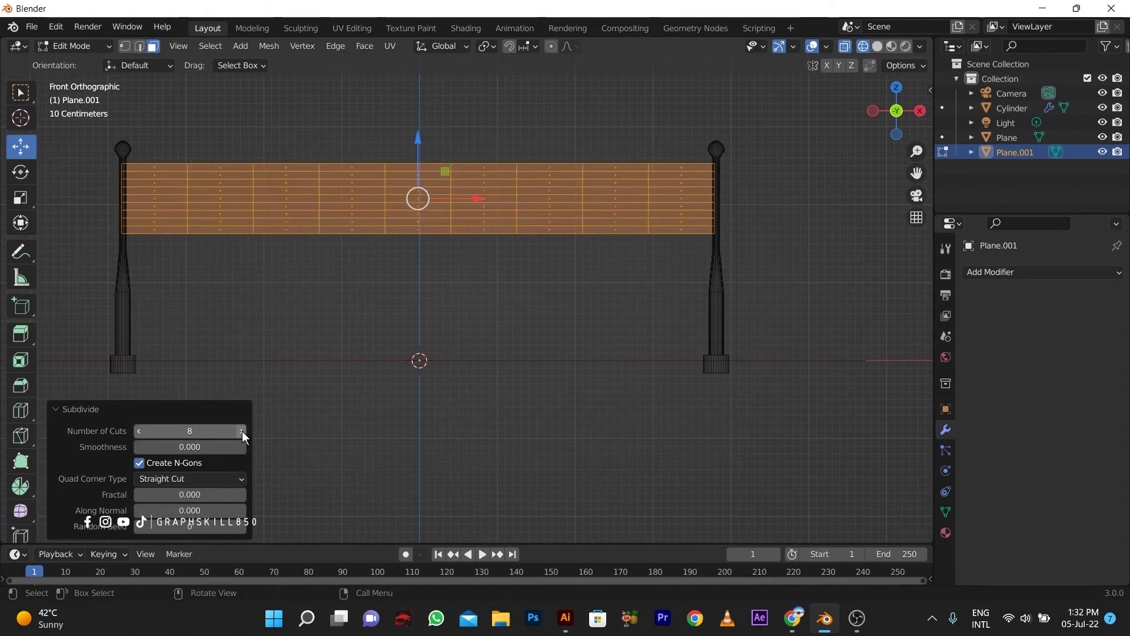
{"action": "left_click", "coordinate": [242, 431]}
{"action": "left_click", "coordinate": [242, 431]}
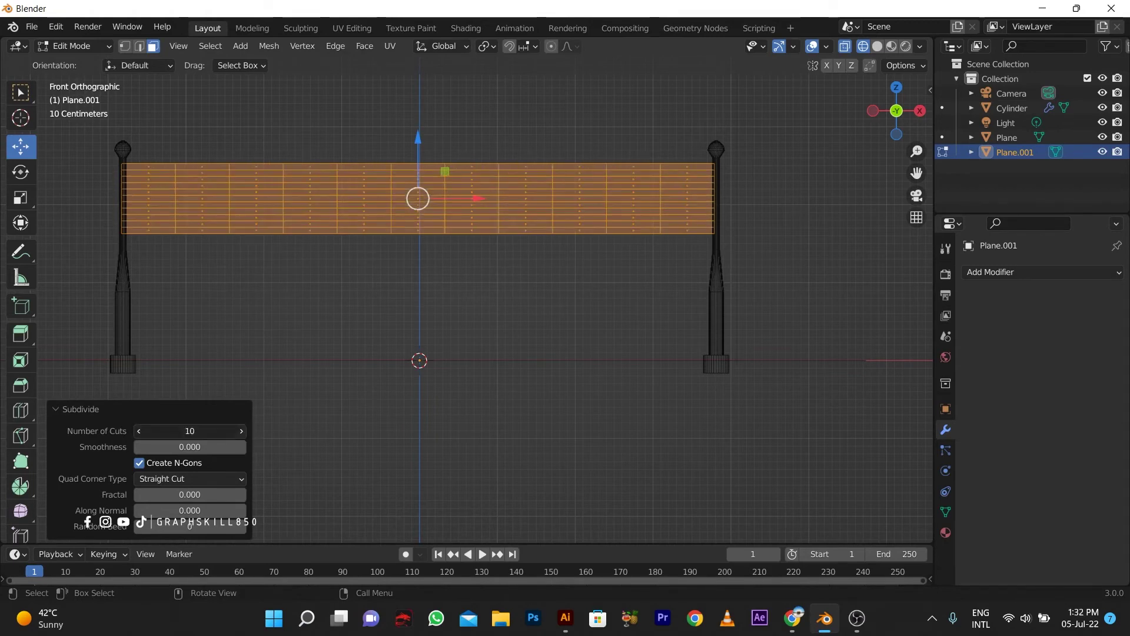
{"action": "left_click", "coordinate": [138, 431]}
{"action": "left_click", "coordinate": [138, 431]}
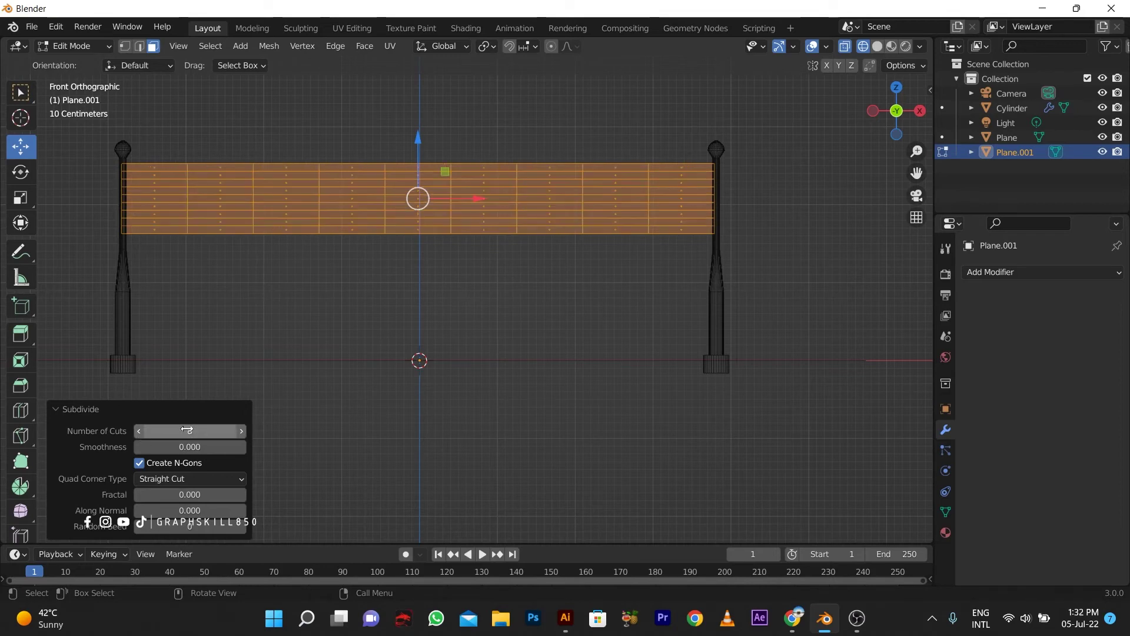
{"action": "left_click", "coordinate": [242, 431]}
{"action": "left_click", "coordinate": [242, 431]}
{"action": "left_click", "coordinate": [339, 417]}
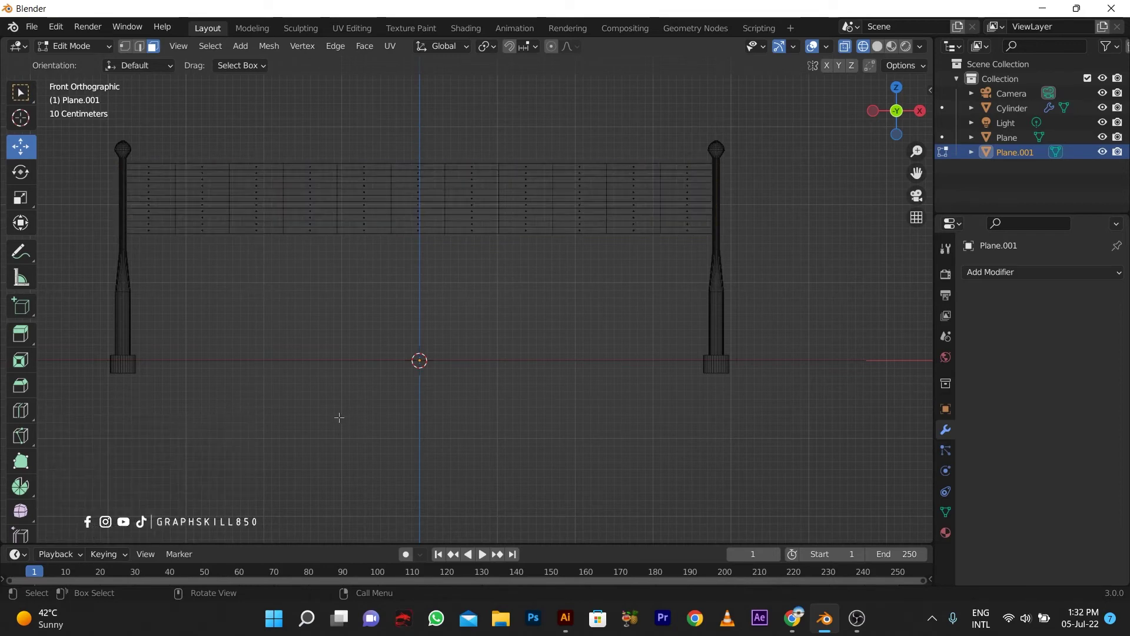
{"action": "key", "text": "Tab"}
Step: Switch the viewport to solid shading and add a Wireframe modifier to the net plane
{"action": "middle_click_drag", "start_coordinate": [402, 331], "coordinate": [371, 357]}
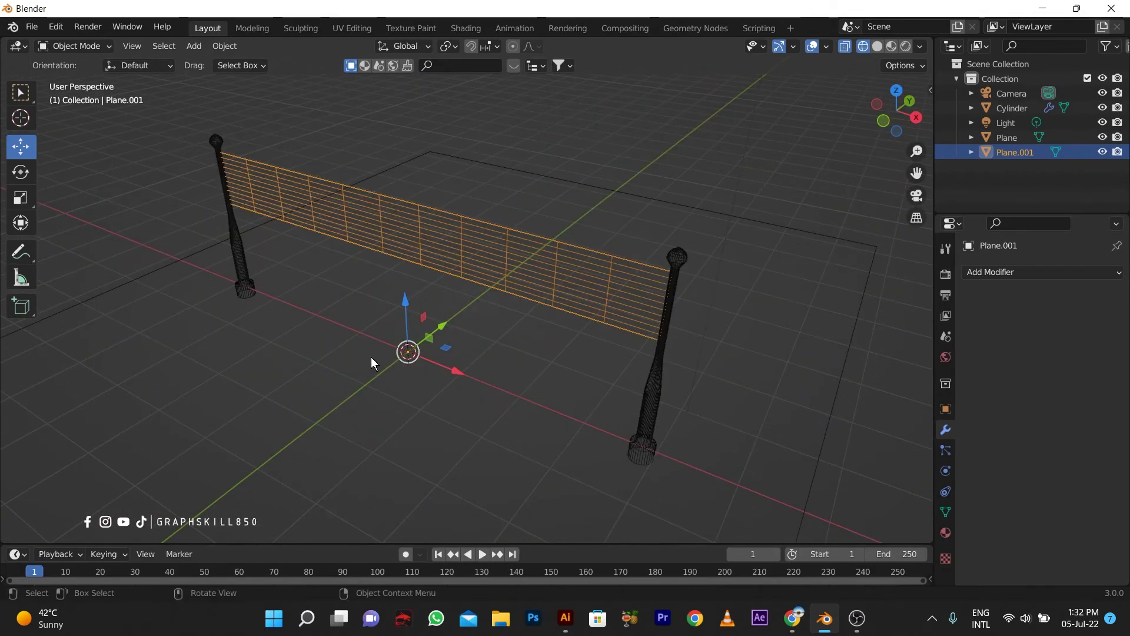
{"action": "key", "text": "Tab"}
{"action": "key", "text": "Tab"}
{"action": "left_click", "coordinate": [983, 272]}
{"action": "left_click", "coordinate": [878, 46]}
{"action": "scroll", "coordinate": [581, 281], "scroll_direction": "down", "scroll_amount": 2}
{"action": "key", "text": "Tab"}
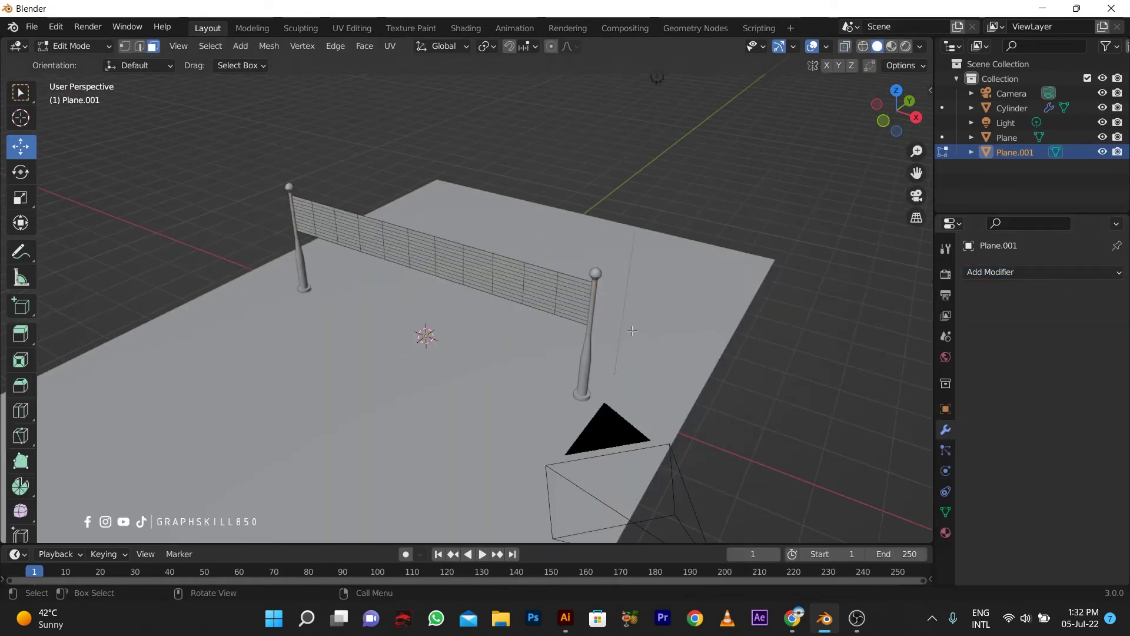
{"action": "key", "text": "Tab"}
{"action": "left_click", "coordinate": [990, 271]}
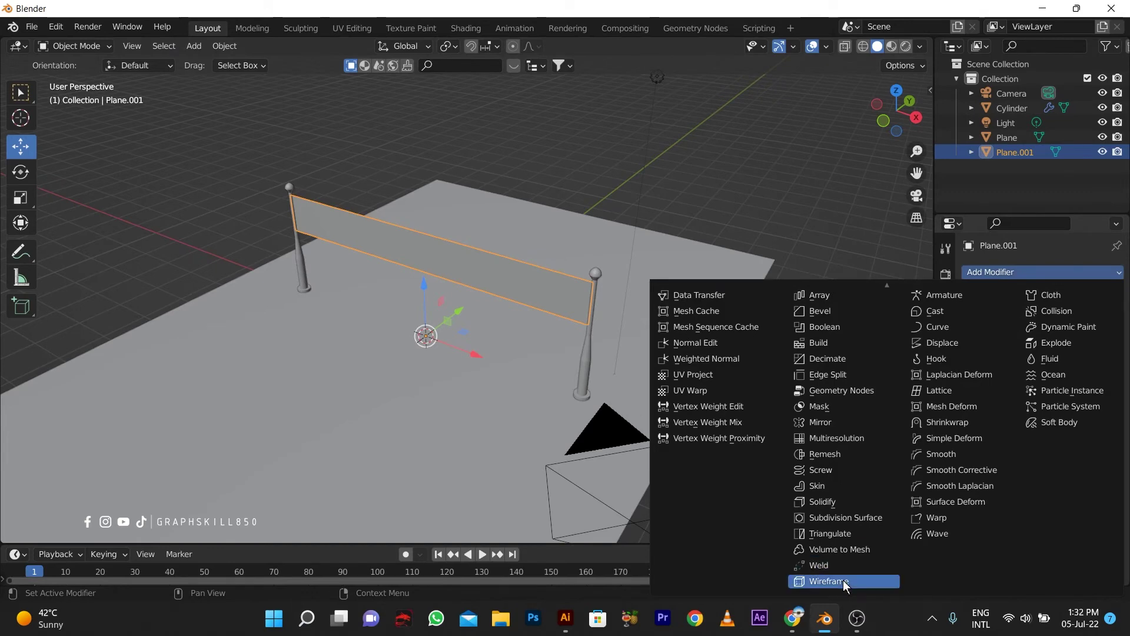
{"action": "left_click", "coordinate": [843, 580]}
Step: Switch the viewport to Material Preview shading and inspect the wireframe net against the textured court
{"action": "scroll", "coordinate": [563, 328], "scroll_direction": "up", "scroll_amount": 2}
{"action": "middle_click_drag", "start_coordinate": [559, 328], "coordinate": [450, 288]}
{"action": "key", "text": "Tab"}
{"action": "key", "text": "a"}
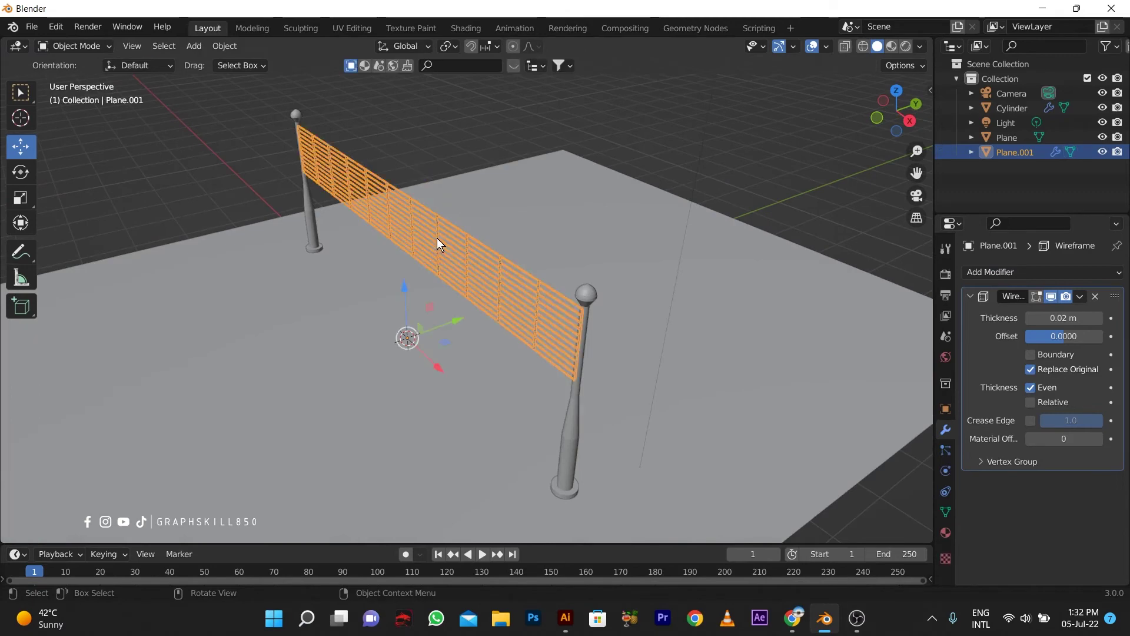
{"action": "left_click", "coordinate": [748, 120]}
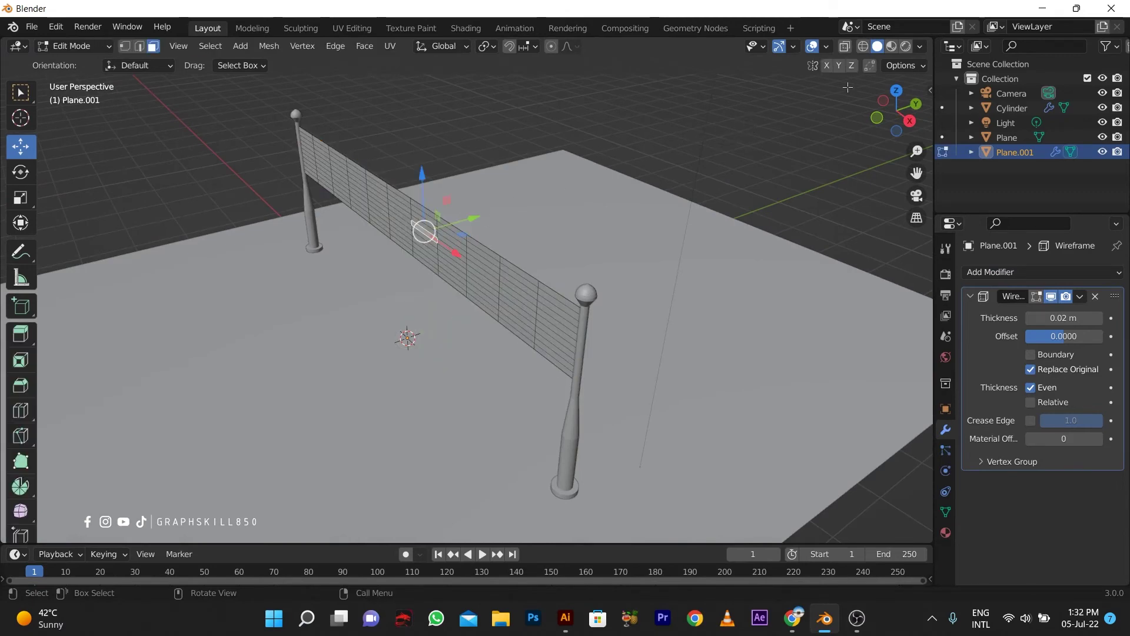
{"action": "left_click", "coordinate": [892, 46]}
{"action": "key", "text": "Tab"}
{"action": "middle_click_drag", "start_coordinate": [586, 165], "coordinate": [598, 224]}
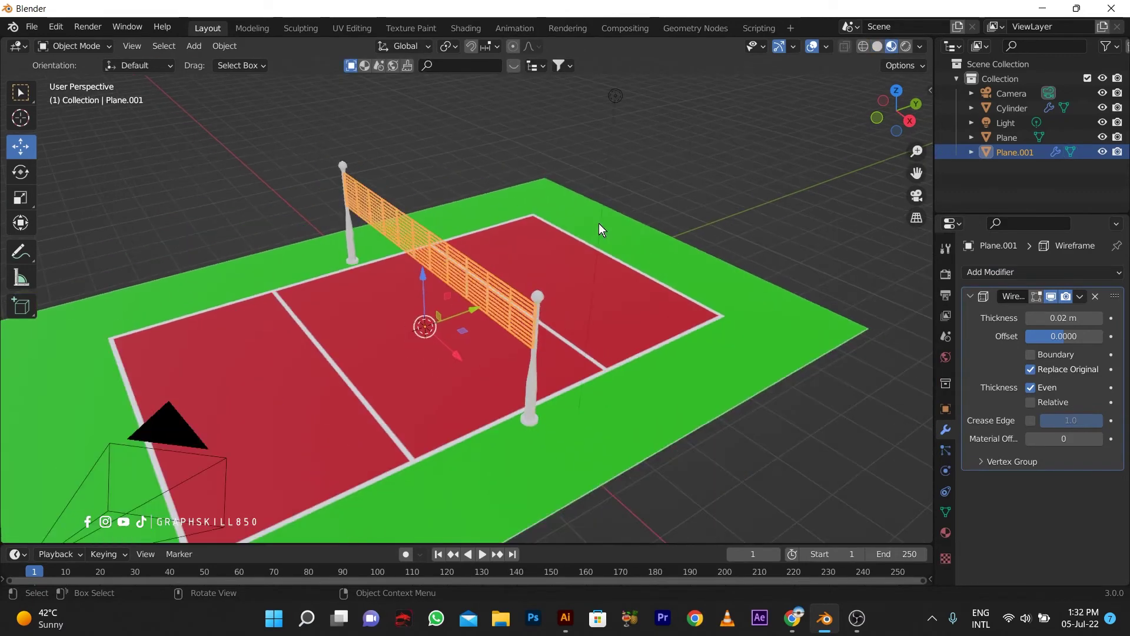
{"action": "left_click", "coordinate": [245, 209]}
{"action": "middle_click_drag", "start_coordinate": [245, 209], "coordinate": [394, 265]}
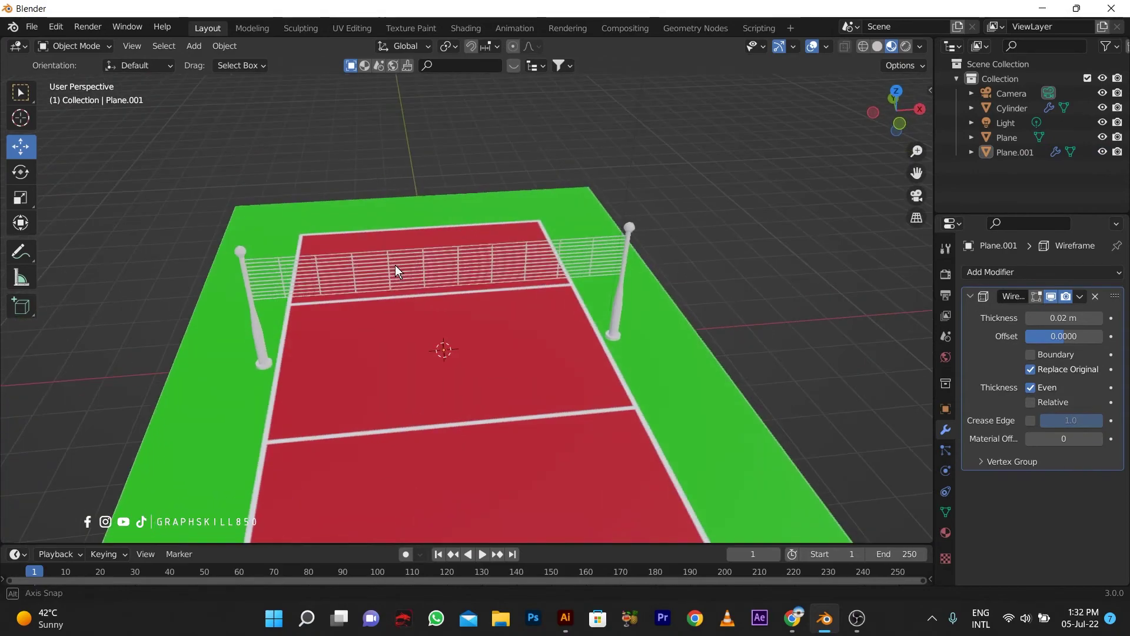
{"action": "scroll", "coordinate": [259, 270], "scroll_direction": "up", "scroll_amount": 2}
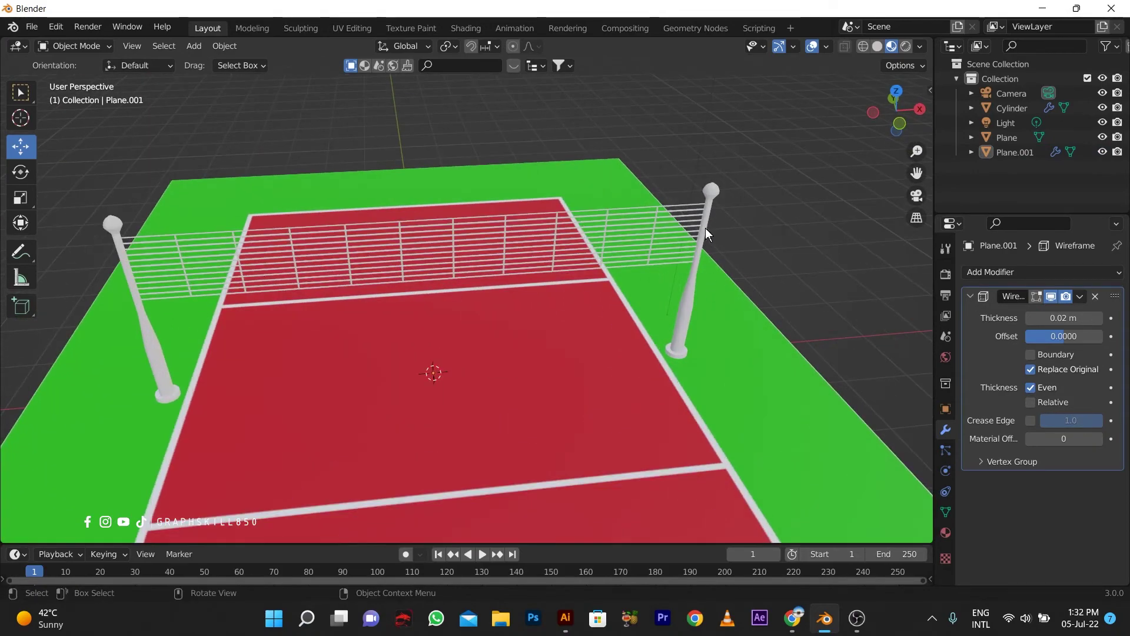
{"action": "middle_click_drag", "start_coordinate": [705, 228], "coordinate": [447, 238]}
Step: Set the net's Wireframe thickness to 0.021 m, enable Boundary and disable Even thickness
{"action": "left_click", "coordinate": [446, 200]}
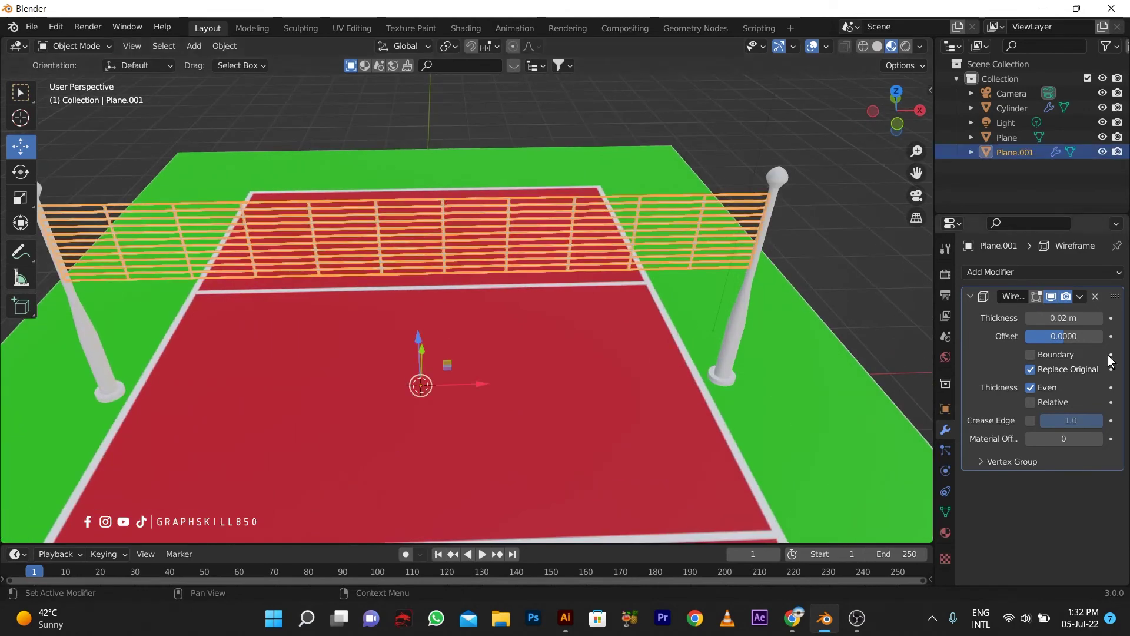
{"action": "left_click_drag", "start_coordinate": [1090, 319], "coordinate": [1097, 318]}
{"action": "left_click", "coordinate": [1032, 355]}
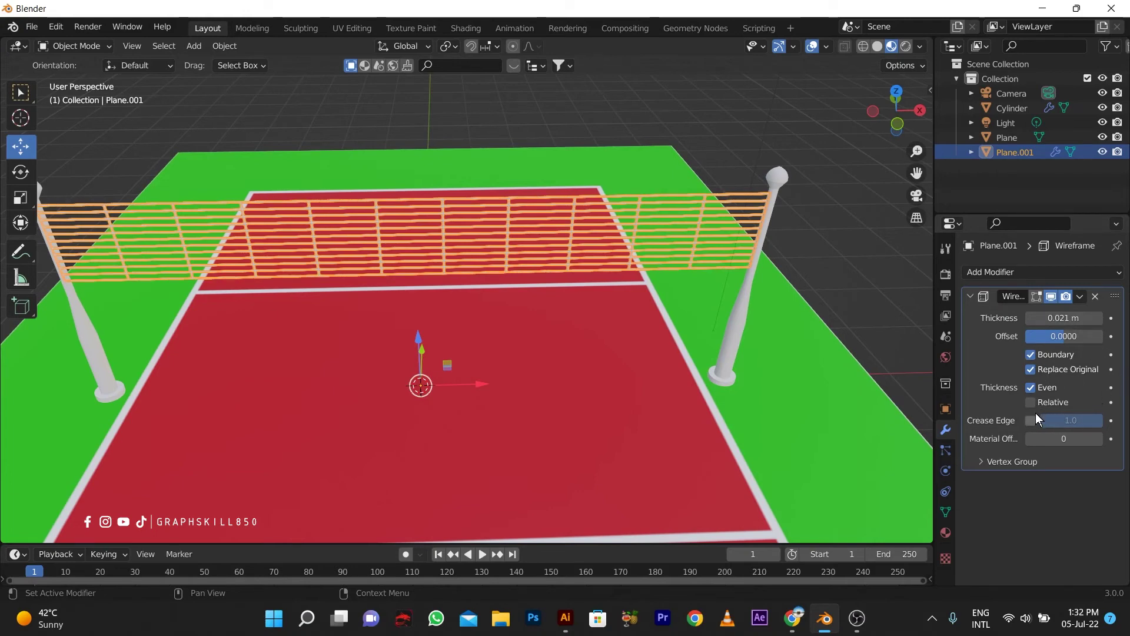
{"action": "left_click", "coordinate": [1032, 387]}
Step: Select the net posts and give them a new material
{"action": "scroll", "coordinate": [531, 337], "scroll_direction": "down", "scroll_amount": 3}
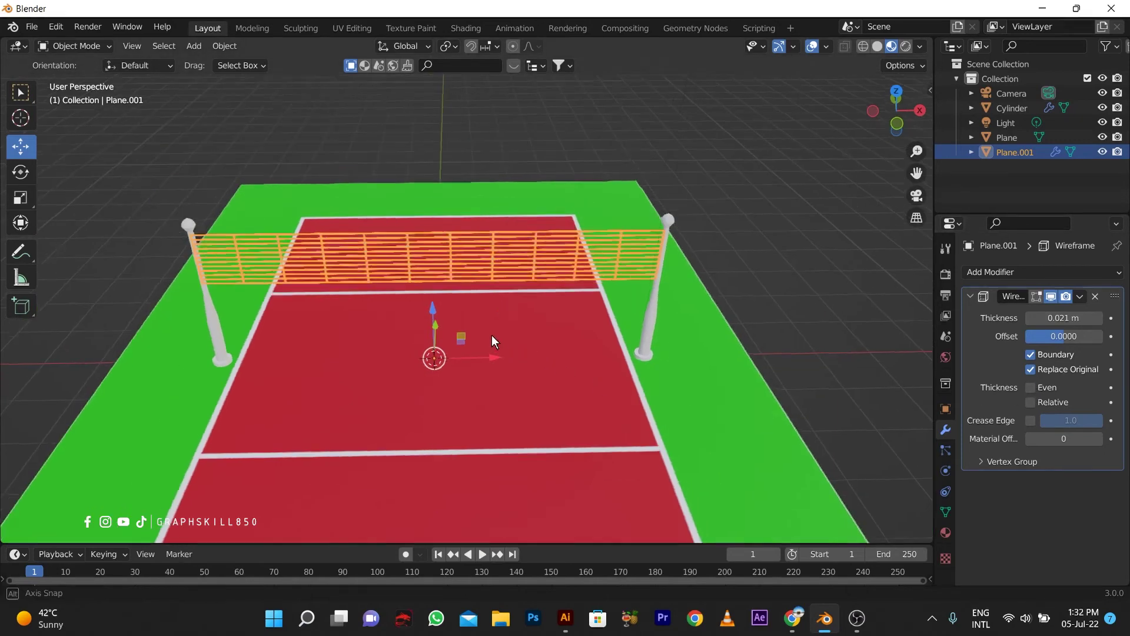
{"action": "middle_click_drag", "start_coordinate": [492, 334], "coordinate": [424, 295]}
{"action": "key", "text": "Tab"}
{"action": "key", "text": "Tab"}
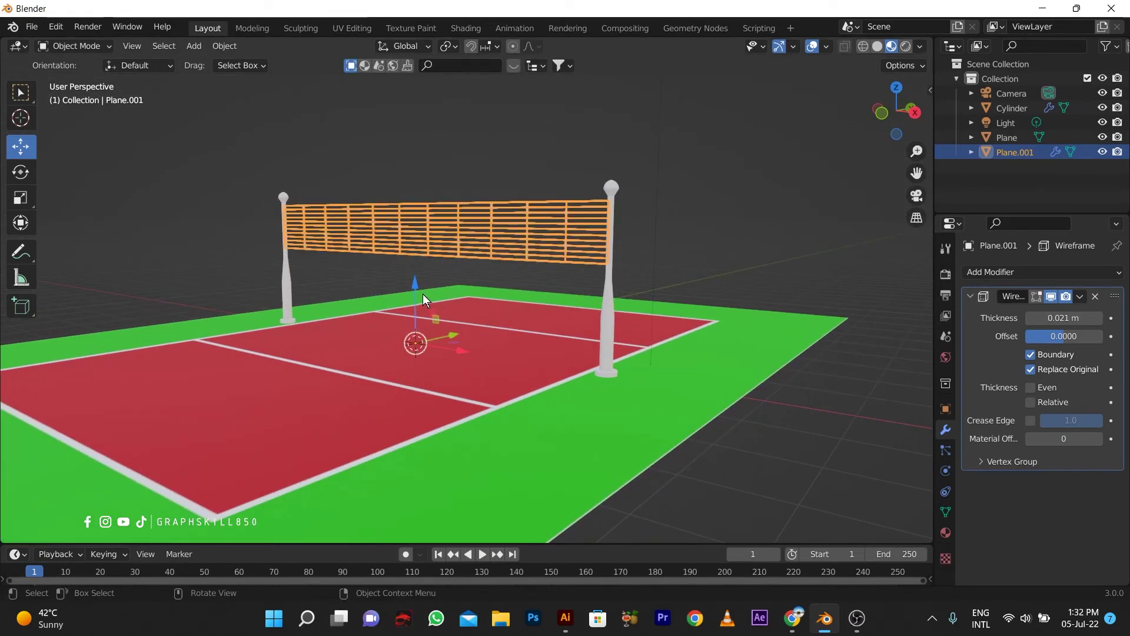
{"action": "left_click", "coordinate": [379, 142]}
{"action": "middle_click_drag", "start_coordinate": [379, 142], "coordinate": [270, 345]}
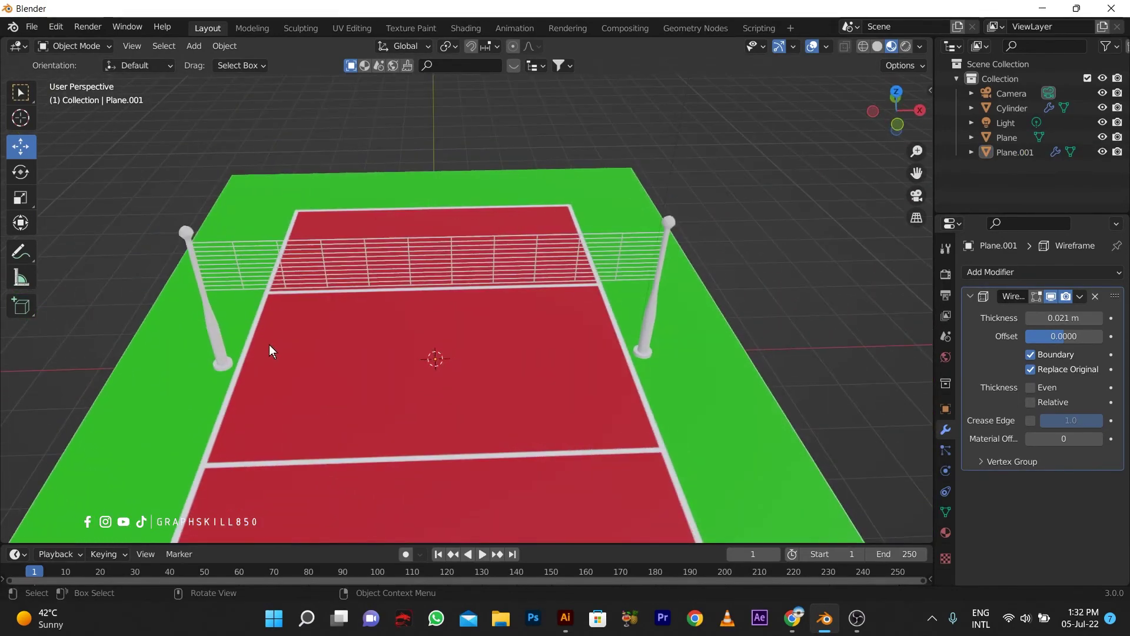
{"action": "left_click", "coordinate": [655, 310]}
{"action": "left_click", "coordinate": [944, 534]}
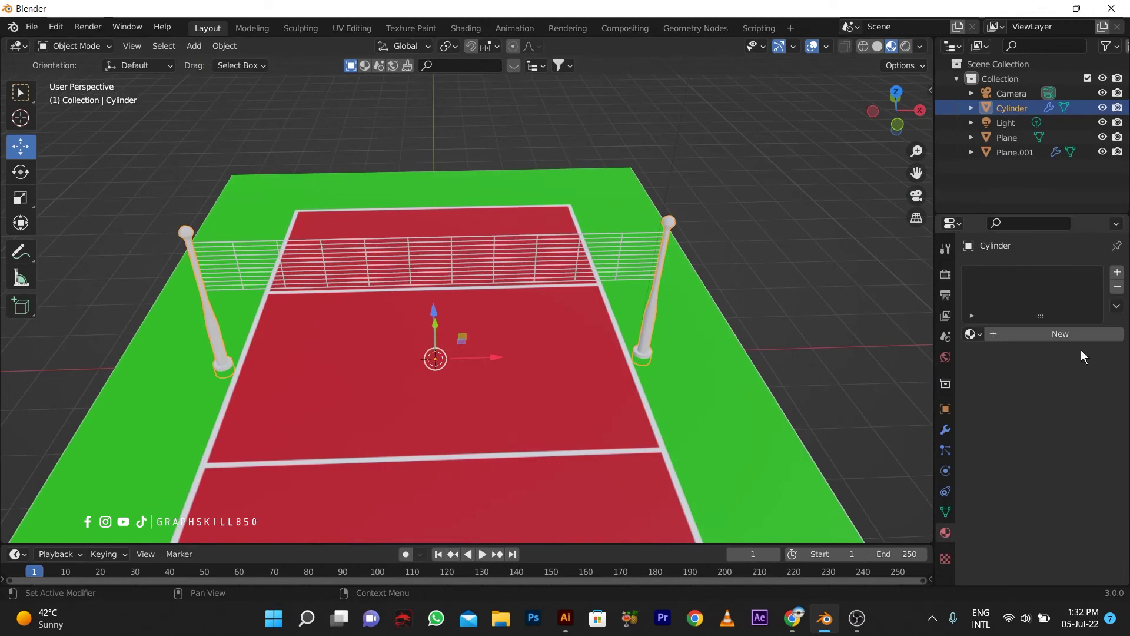
{"action": "left_click", "coordinate": [1117, 272]}
{"action": "left_click", "coordinate": [1033, 335]}
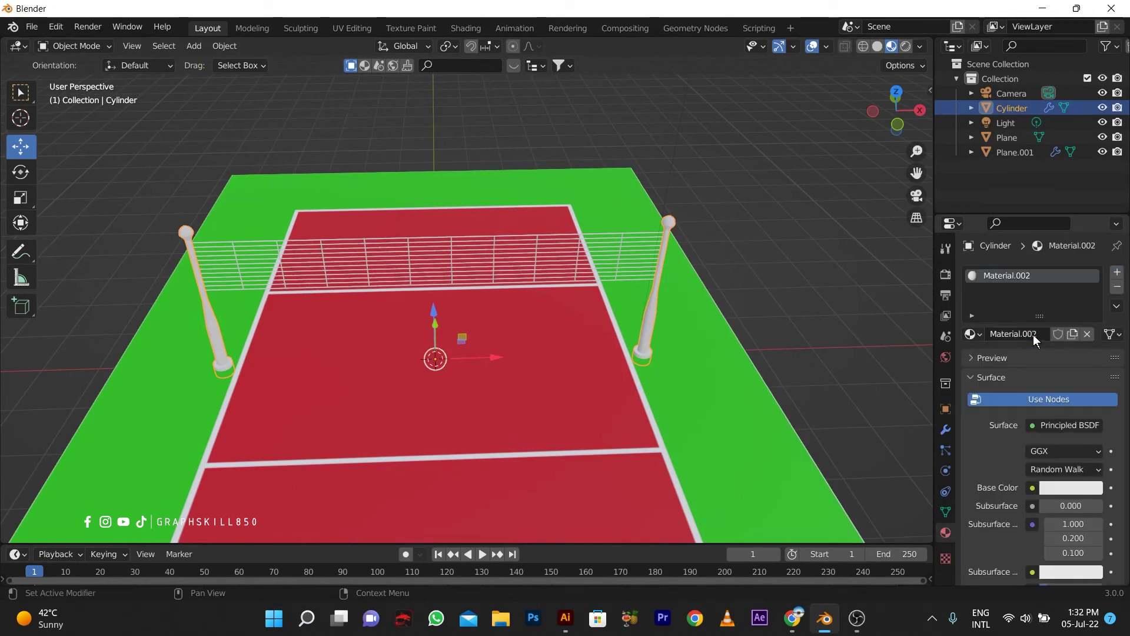
Step: Set the post material's base colour to a muted blue with H 0.584, S 0.610 and V 0.397
{"action": "left_click", "coordinate": [1058, 488]}
{"action": "left_click_drag", "start_coordinate": [1049, 335], "coordinate": [1002, 354]}
{"action": "mouse_move", "coordinate": [1094, 303]}
{"action": "left_mouse_down"}
{"action": "mouse_move", "coordinate": [1092, 345]}
{"action": "mouse_move", "coordinate": [1092, 313]}
{"action": "left_mouse_up"}
{"action": "left_click_drag", "start_coordinate": [1002, 354], "coordinate": [1037, 312]}
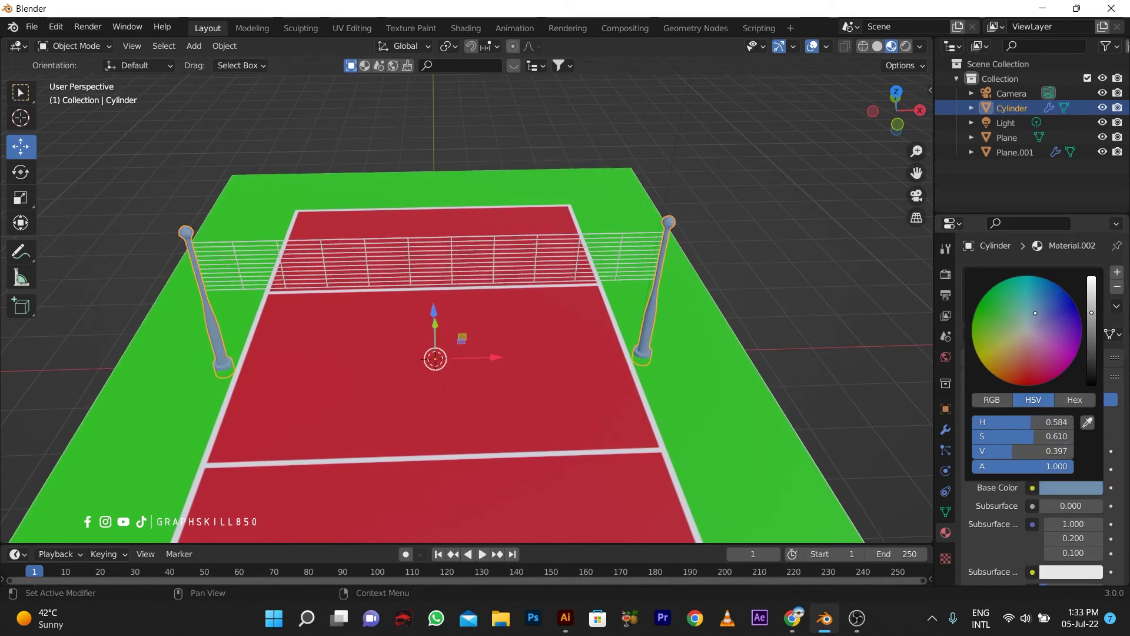
Step: Darken the net posts' material base colour to H 0.583, S 0.585 and V 0.119
{"action": "scroll", "coordinate": [722, 380], "scroll_direction": "down", "scroll_amount": 3}
{"action": "middle_click_drag", "start_coordinate": [562, 355], "coordinate": [339, 391]}
{"action": "key", "text": "Tab"}
{"action": "middle_click_drag", "start_coordinate": [288, 343], "coordinate": [397, 321]}
{"action": "key", "text": "Tab"}
{"action": "scroll", "coordinate": [638, 298], "scroll_direction": "up", "scroll_amount": 3}
{"action": "left_click", "coordinate": [742, 316]}
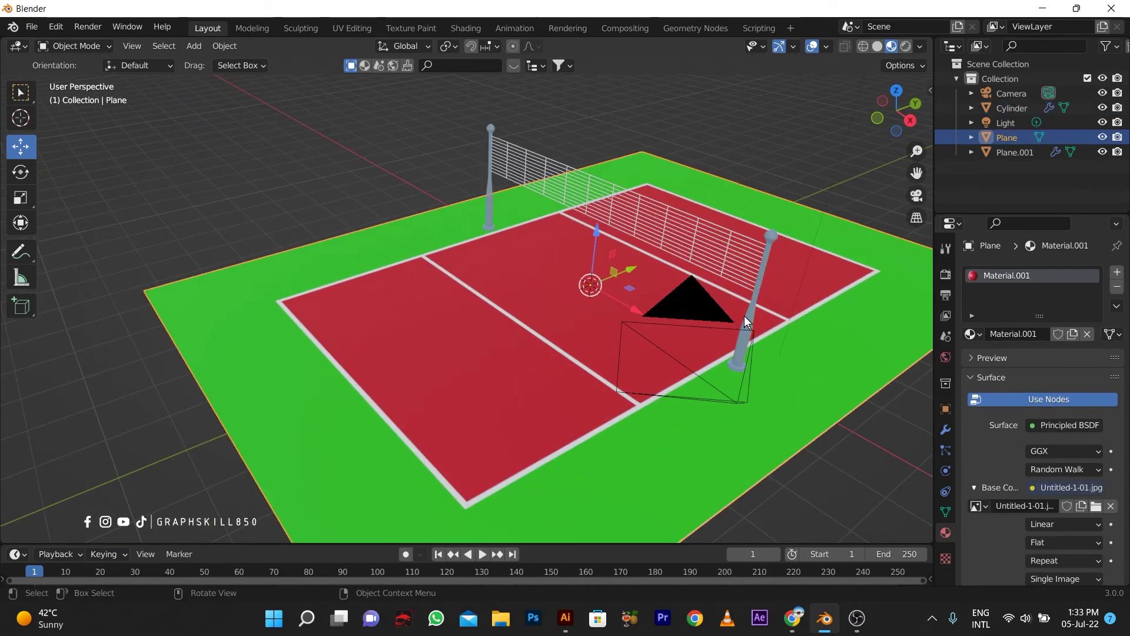
{"action": "left_click", "coordinate": [748, 321]}
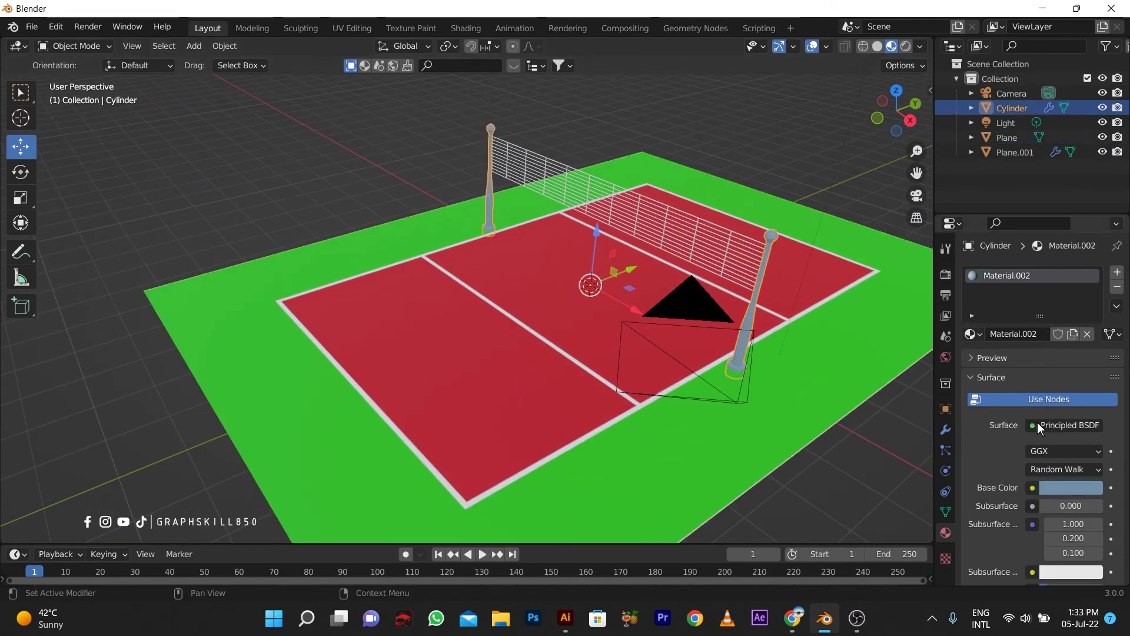
{"action": "left_click", "coordinate": [1067, 489]}
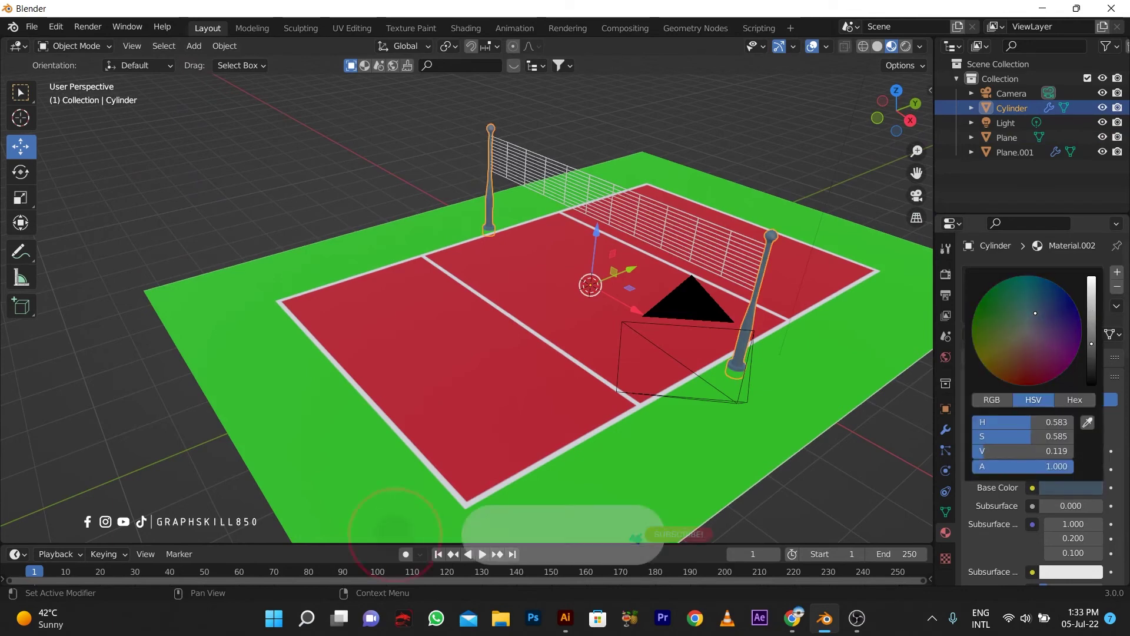
{"action": "scroll", "coordinate": [615, 352], "scroll_direction": "down", "scroll_amount": 2}
{"action": "scroll", "coordinate": [488, 391], "scroll_direction": "down", "scroll_amount": 1}
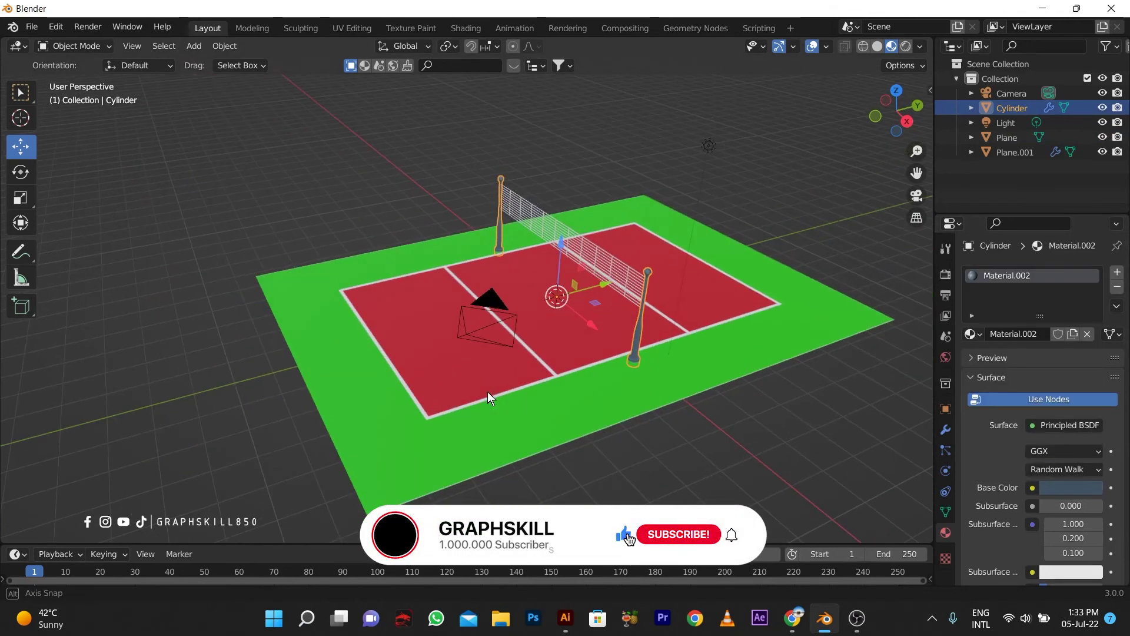
Step: Select the whole court plane's mesh and extrude it about 0.29 m downward to give the ground thickness
{"action": "left_click", "coordinate": [366, 394]}
{"action": "scroll", "coordinate": [330, 419], "scroll_direction": "down", "scroll_amount": 2}
{"action": "middle_click_drag", "start_coordinate": [330, 419], "coordinate": [444, 294]}
{"action": "scroll", "coordinate": [545, 249], "scroll_direction": "up", "scroll_amount": 3}
{"action": "scroll", "coordinate": [478, 288], "scroll_direction": "down", "scroll_amount": 1}
{"action": "scroll", "coordinate": [443, 294], "scroll_direction": "down", "scroll_amount": 2}
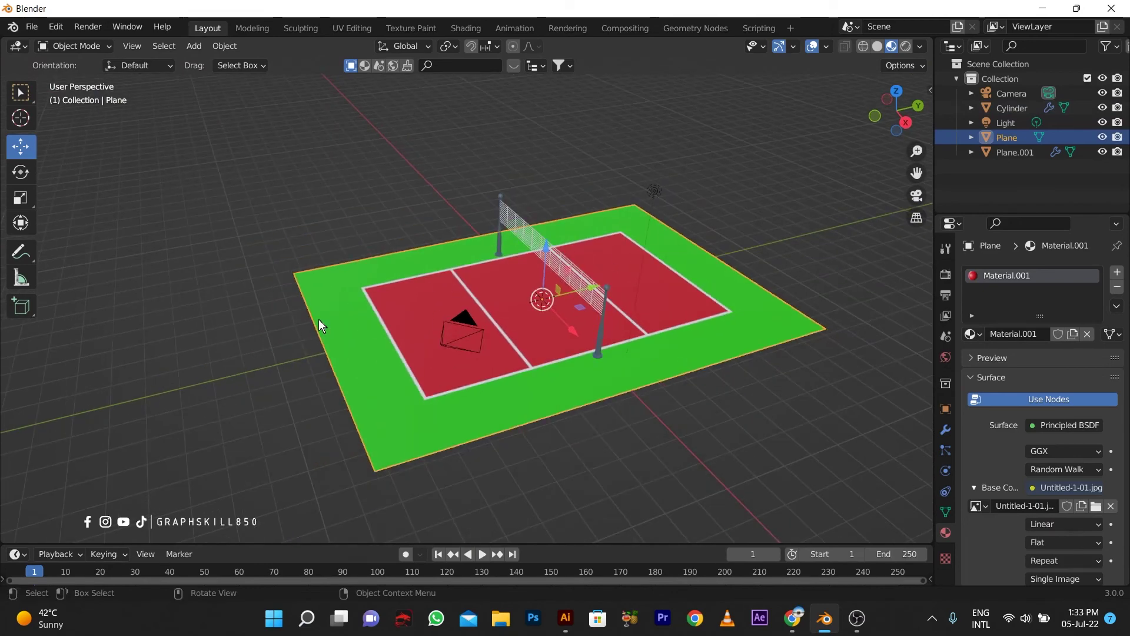
{"action": "key", "text": "Tab"}
{"action": "middle_click_drag", "start_coordinate": [319, 325], "coordinate": [359, 341]}
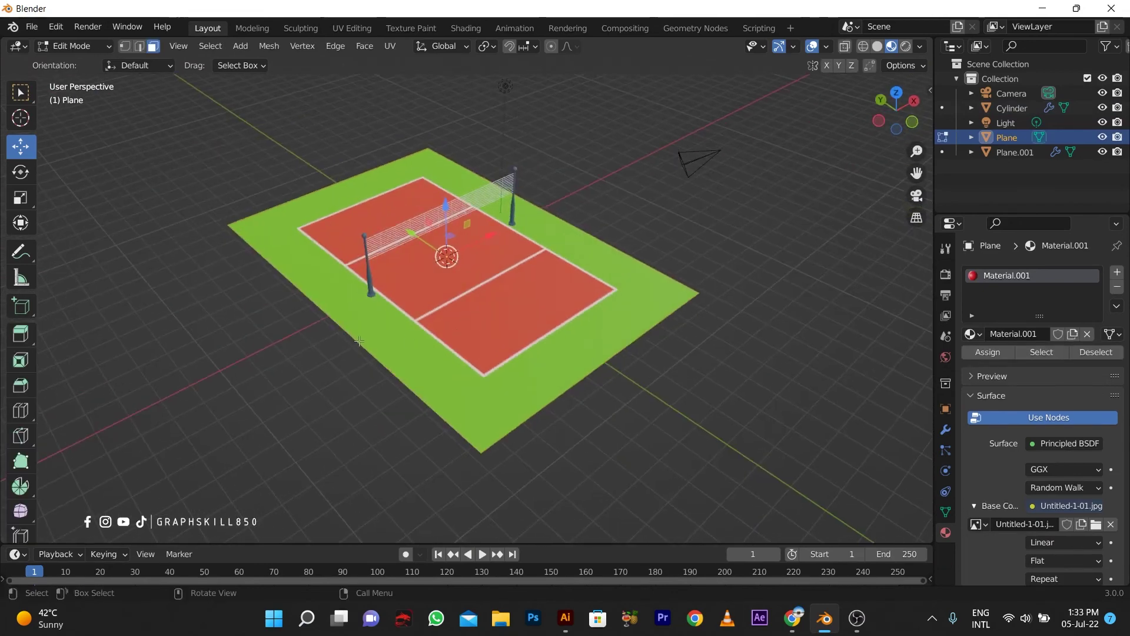
{"action": "key", "text": "a"}
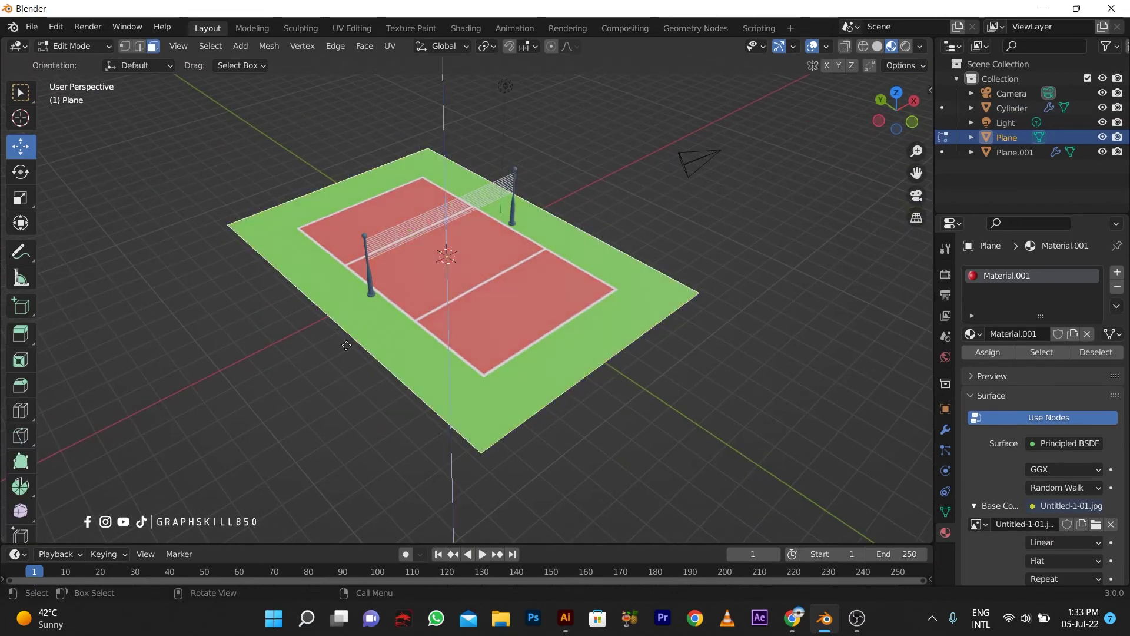
{"action": "key", "text": "e"}
{"action": "left_click", "coordinate": [258, 352]}
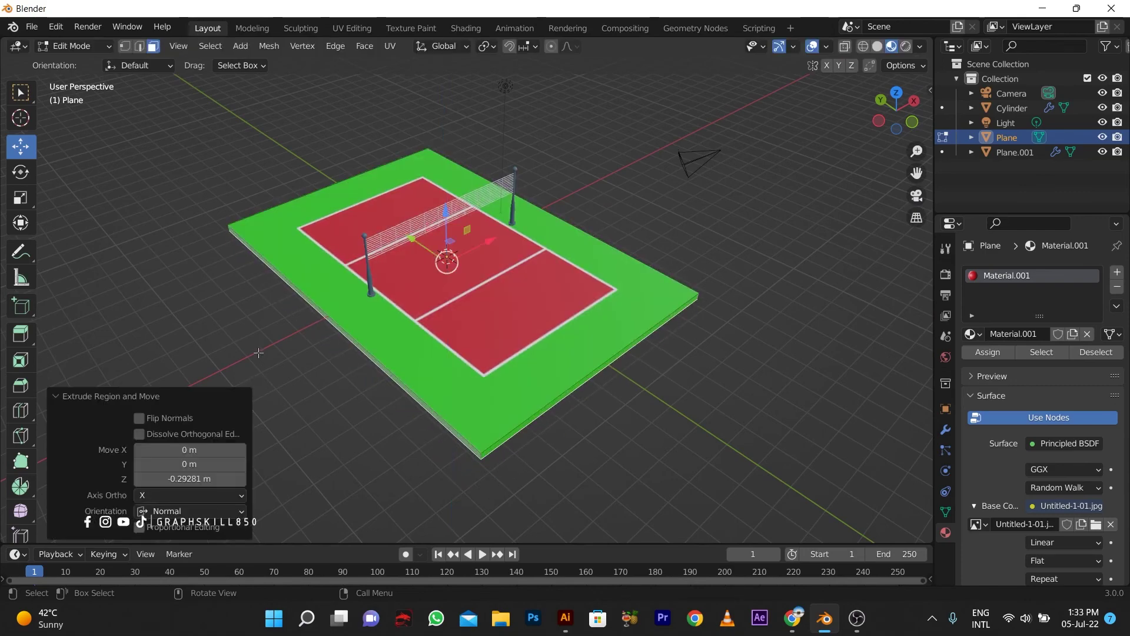
Step: Try to extrude the court slab's side faces outward along their normals by about 0.70 m
{"action": "middle_click_drag", "start_coordinate": [353, 342], "coordinate": [392, 327]}
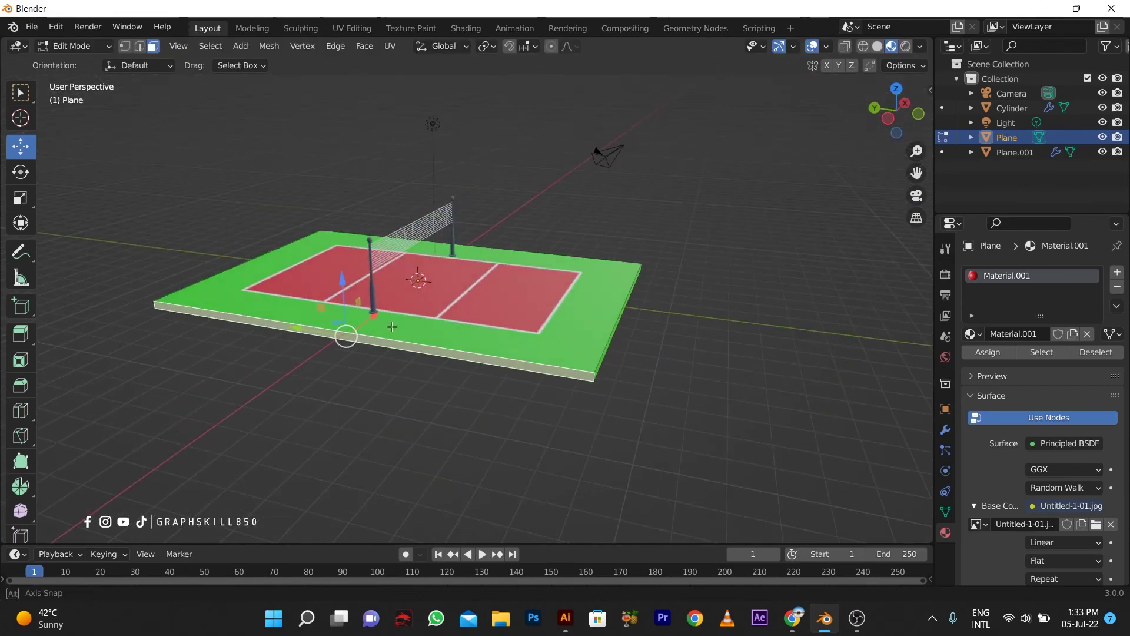
{"action": "middle_click_drag", "start_coordinate": [600, 378], "coordinate": [410, 381]}
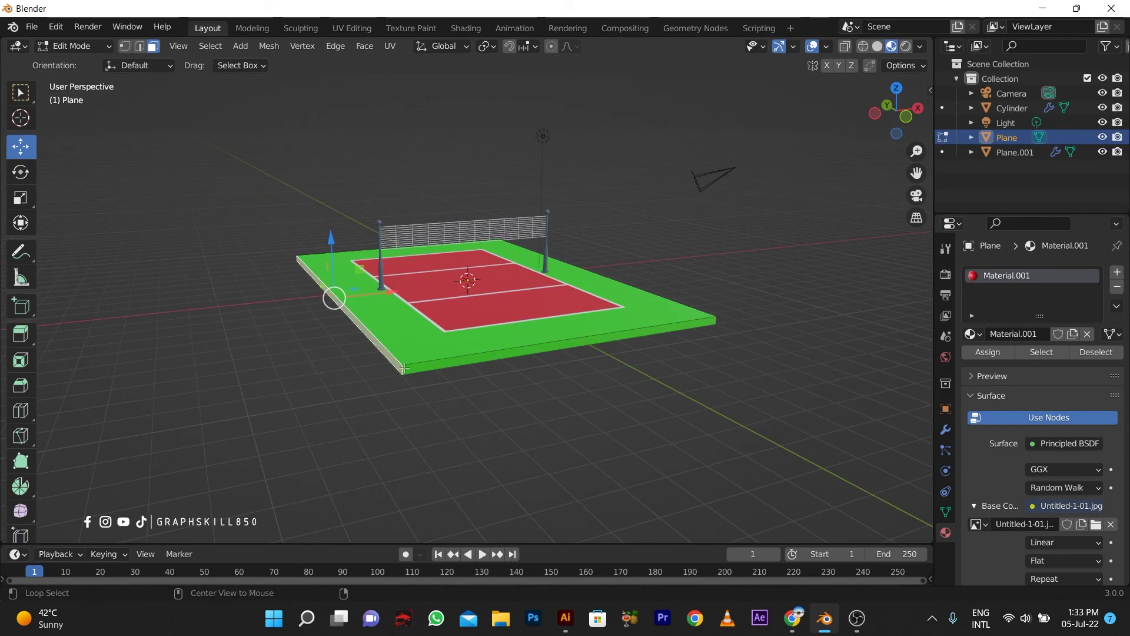
{"action": "left_click", "coordinate": [404, 369], "text": "alt"}
{"action": "key", "text": "alt+e"}
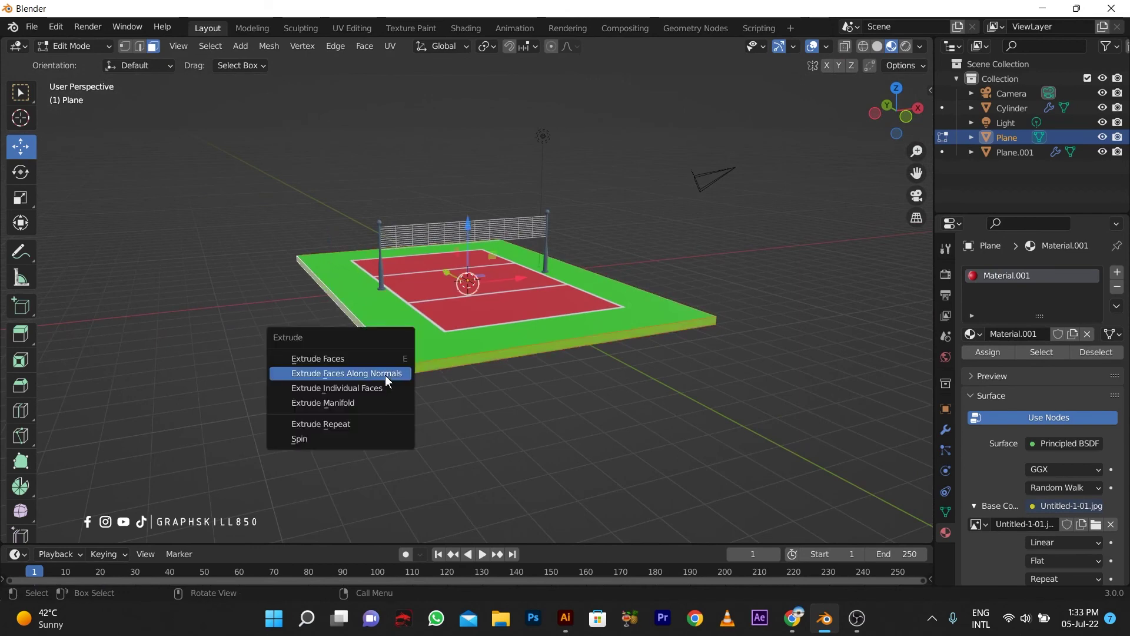
{"action": "left_click", "coordinate": [385, 375]}
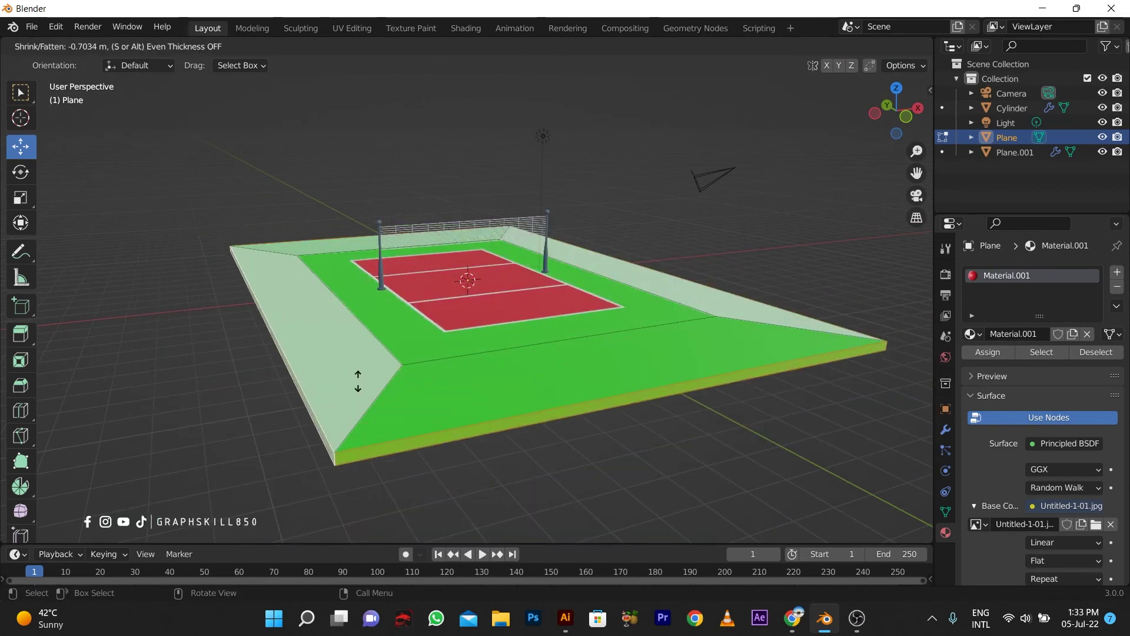
{"action": "left_click", "coordinate": [357, 381]}
{"action": "middle_click_drag", "start_coordinate": [357, 381], "coordinate": [237, 405]}
{"action": "left_click", "coordinate": [285, 391]}
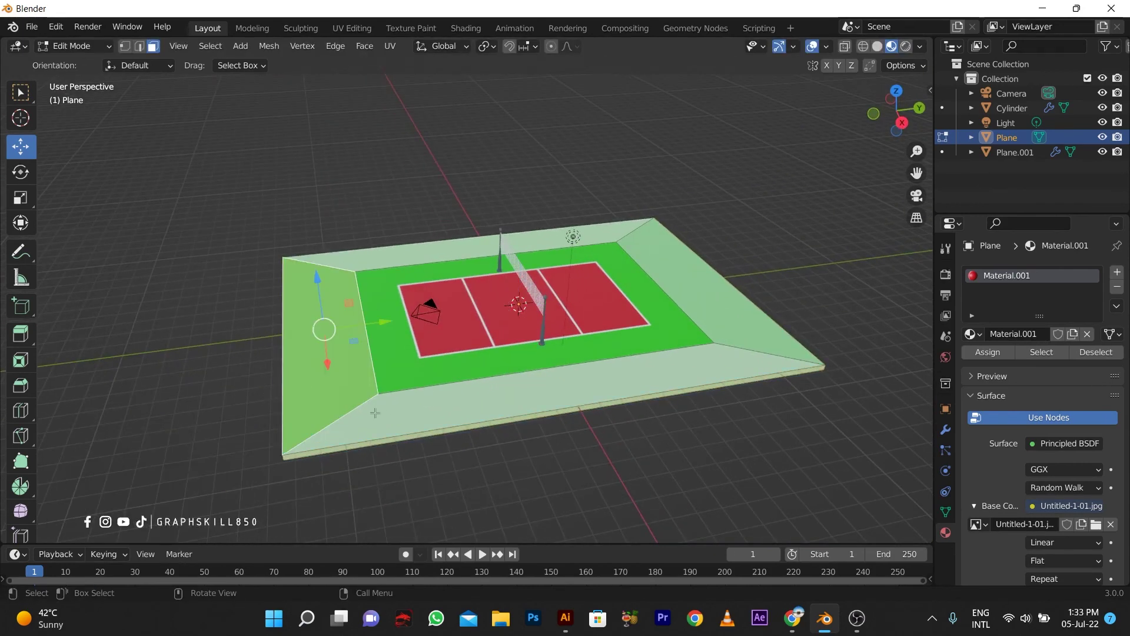
{"action": "middle_click_drag", "start_coordinate": [404, 390], "coordinate": [333, 437]}
{"action": "key", "text": "Tab"}
{"action": "key", "text": "Tab"}
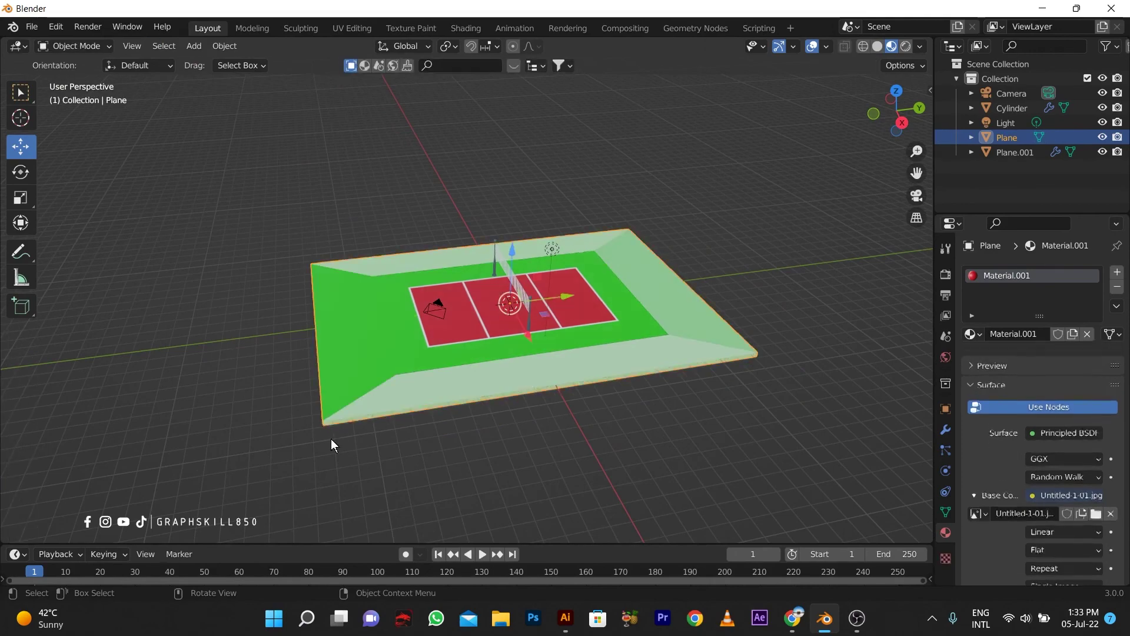
Step: Undo the outward extrusion of the court slab's side faces
{"action": "key", "text": "ctrl+z"}
{"action": "key", "text": "ctrl+z"}
{"action": "key", "text": "ctrl+z"}
{"action": "key", "text": "ctrl+z"}
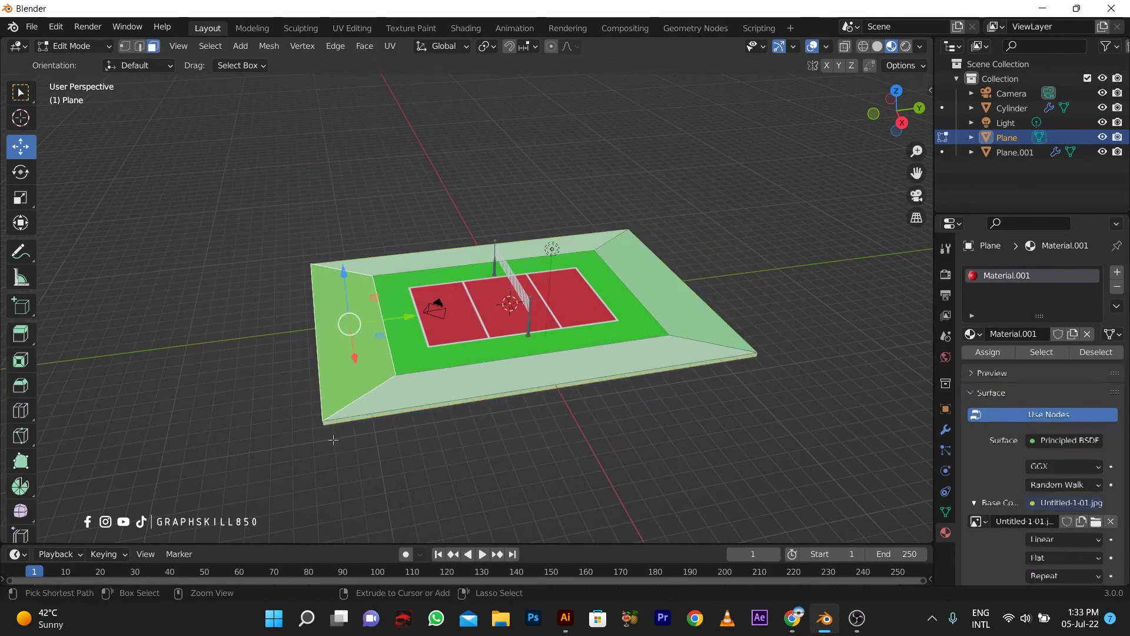
Step: Switch the viewport to Rendered shading and inspect the lighting and shadows on the court from several sides
{"action": "mouse_move", "coordinate": [333, 440]}
{"action": "middle_mouse_down"}
{"action": "mouse_move", "coordinate": [300, 382]}
{"action": "mouse_move", "coordinate": [309, 297]}
{"action": "middle_mouse_up"}
{"action": "left_click", "coordinate": [904, 50]}
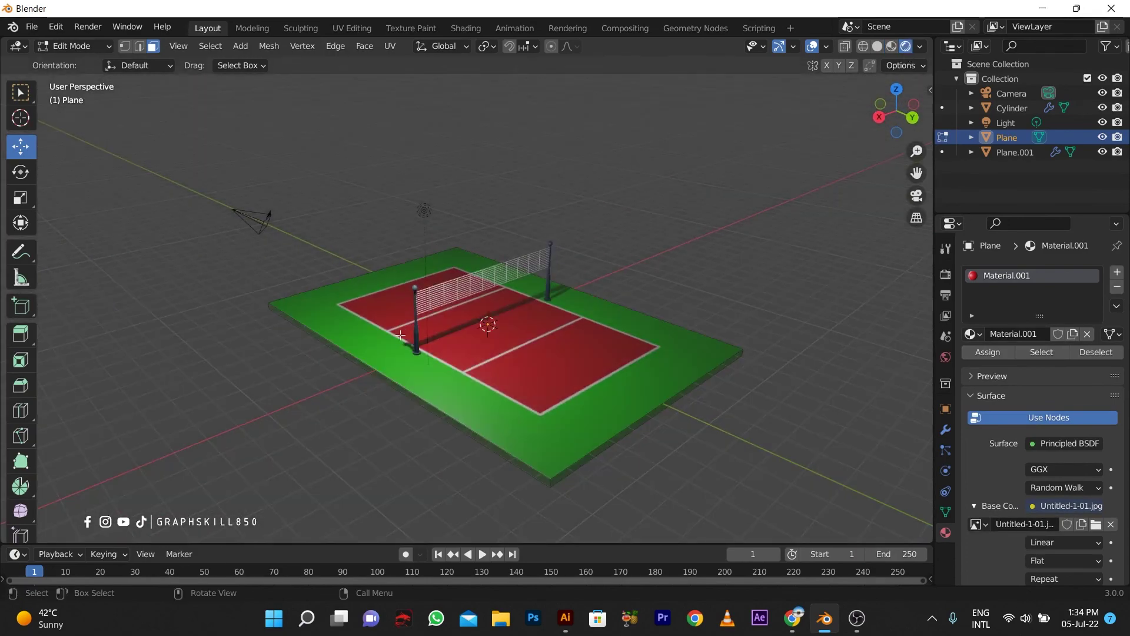
{"action": "mouse_move", "coordinate": [677, 253]}
{"action": "middle_mouse_down"}
{"action": "mouse_move", "coordinate": [555, 250]}
{"action": "mouse_move", "coordinate": [463, 323]}
{"action": "mouse_move", "coordinate": [317, 320]}
{"action": "mouse_move", "coordinate": [479, 339]}
{"action": "mouse_move", "coordinate": [562, 332]}
{"action": "middle_mouse_up"}
{"action": "scroll", "coordinate": [555, 250], "scroll_direction": "down", "scroll_amount": 2}
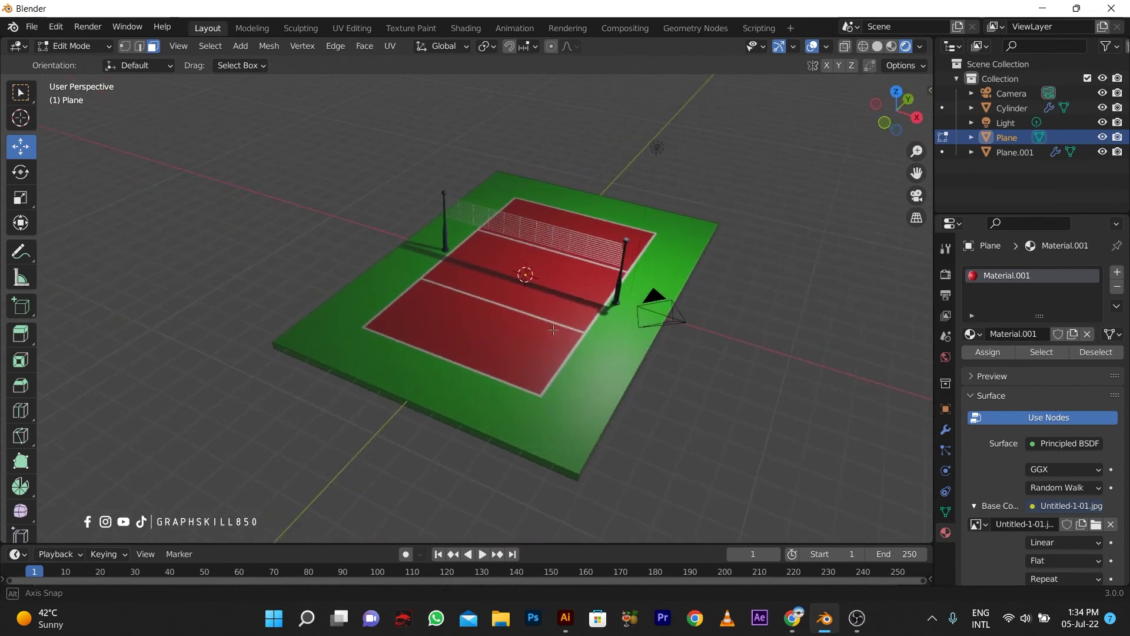